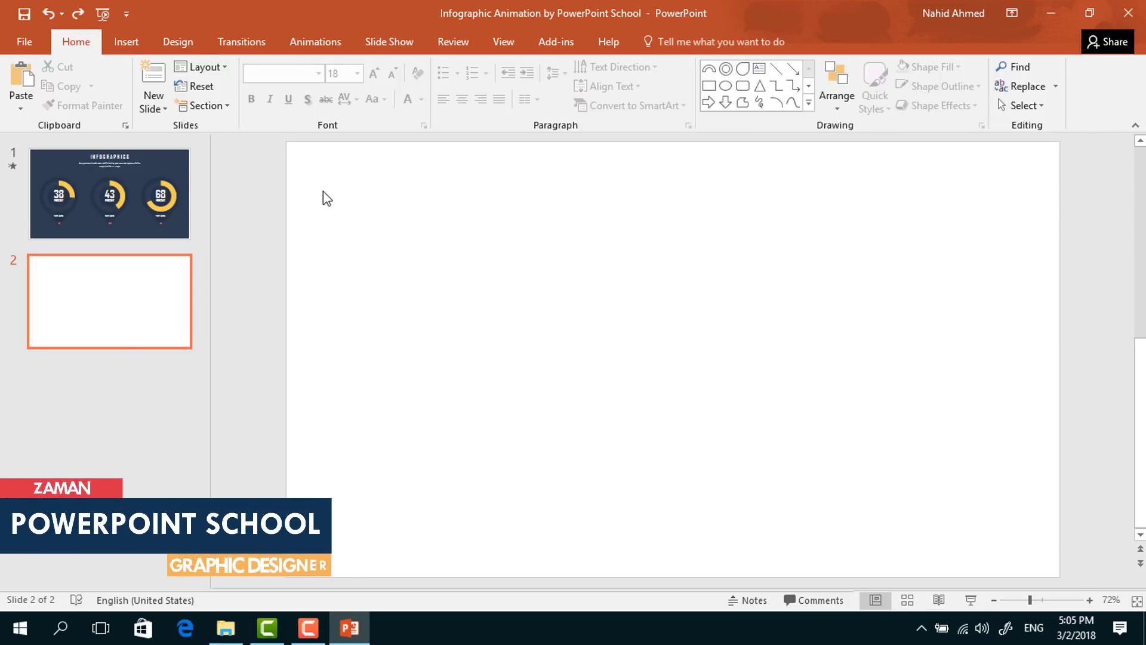
# Fill slide 2's background with the solid dark navy recent colour
pyautogui.click(191, 44)
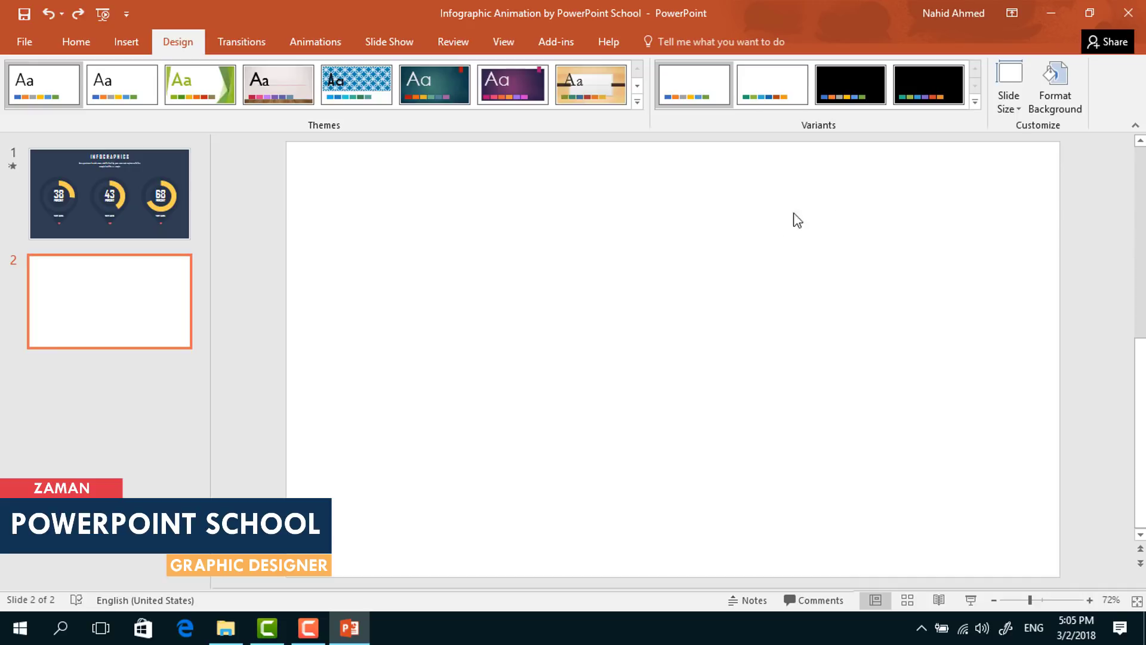
pyautogui.click(1055, 99)
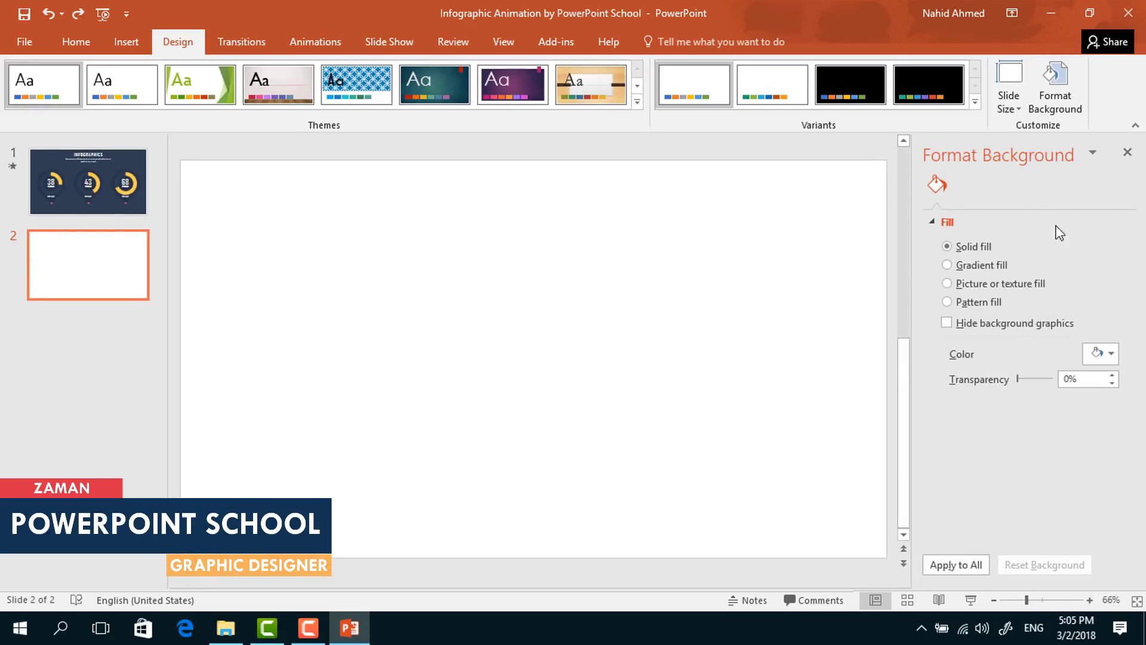
pyautogui.click(1111, 354)
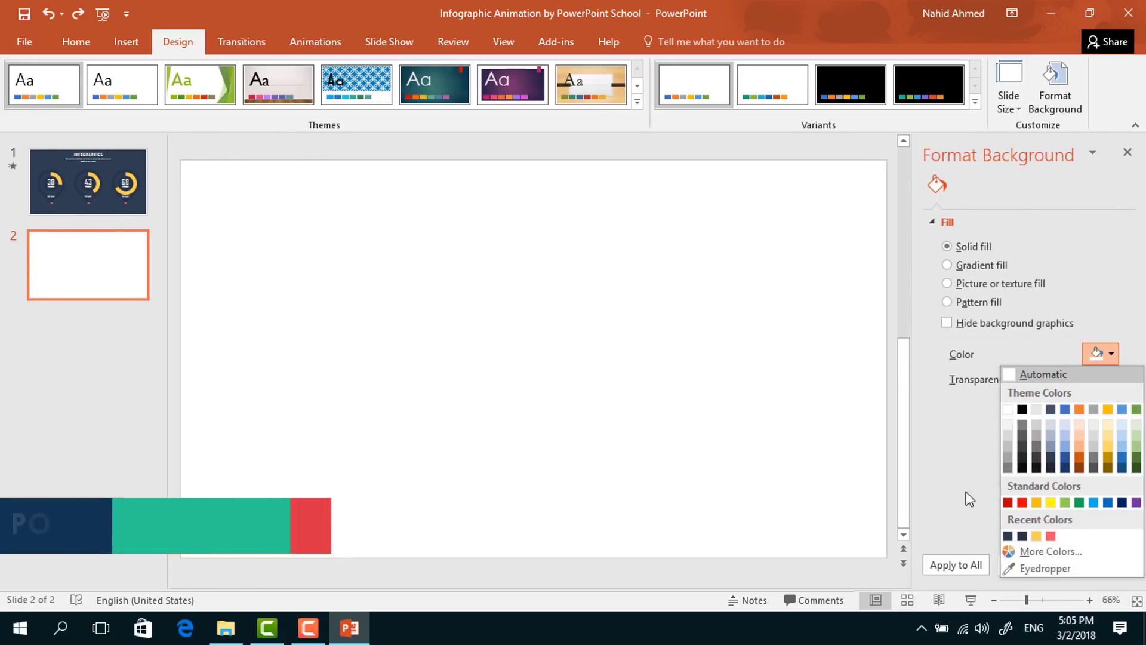
pyautogui.click(1008, 536)
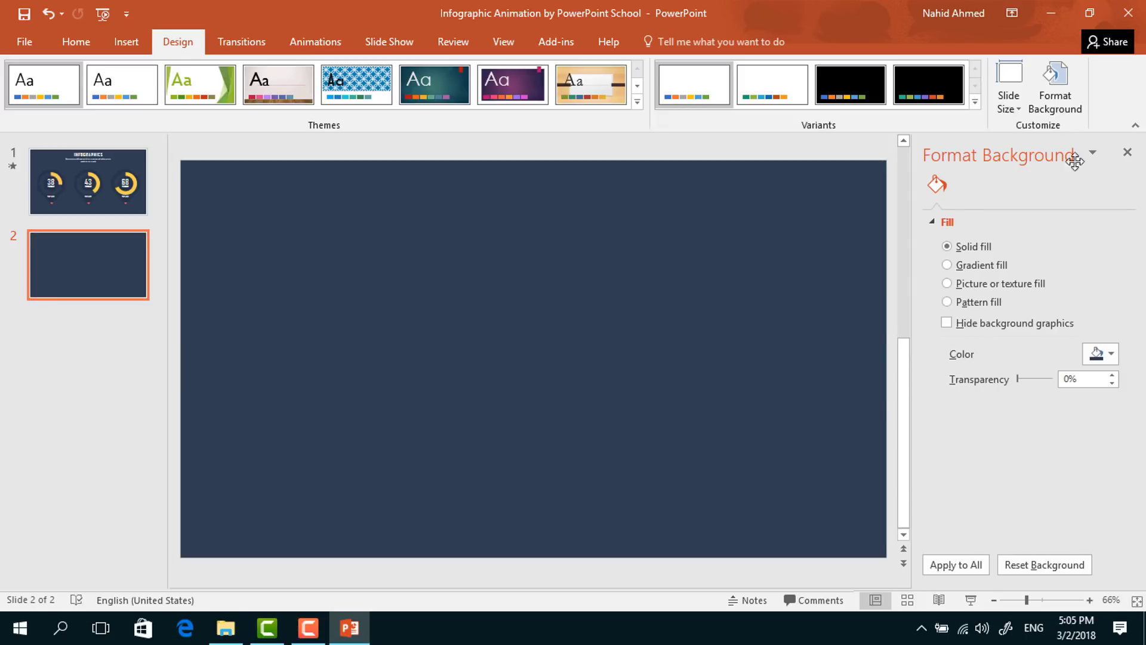
pyautogui.click(1128, 152)
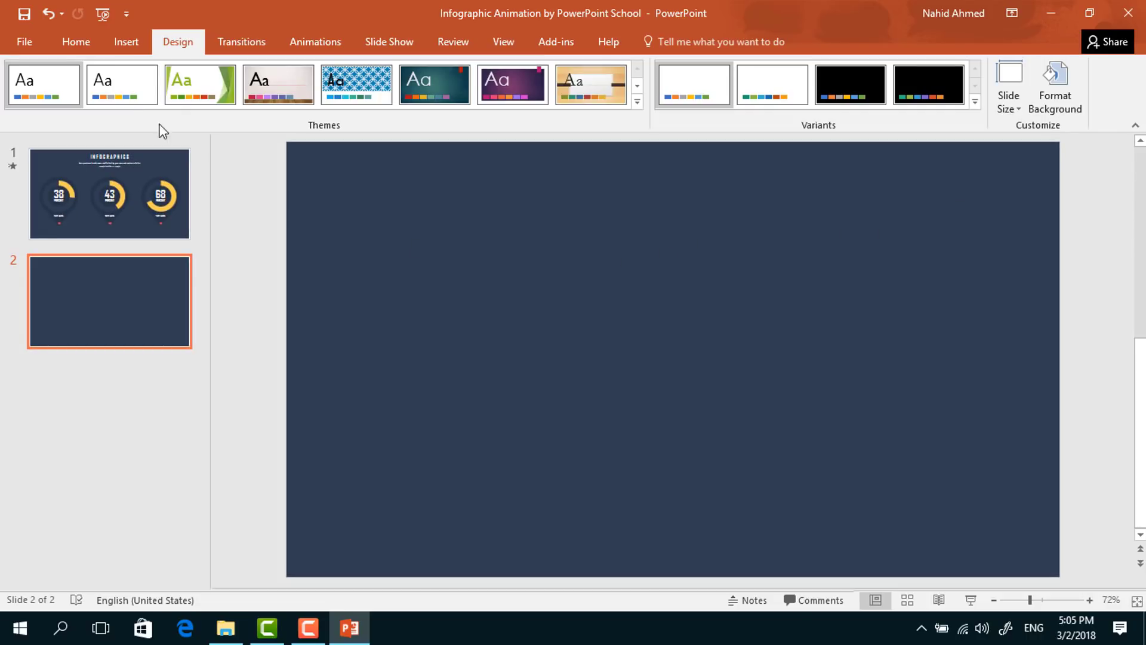
pyautogui.click(76, 42)
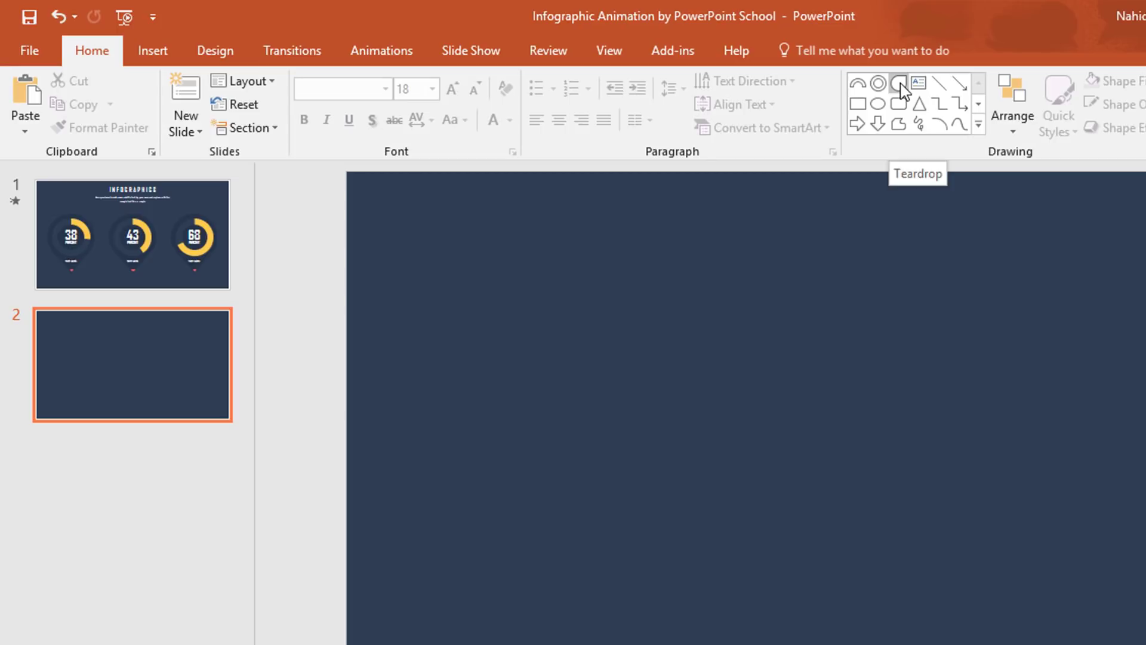
# Draw a teardrop shape, rotate it point-down, enlarge it and position it on the slide
pyautogui.click(900, 83)
pyautogui.moveTo(599, 428); pyautogui.dragTo(705, 487)
pyautogui.moveTo(593, 273); pyautogui.dragTo(687, 517)
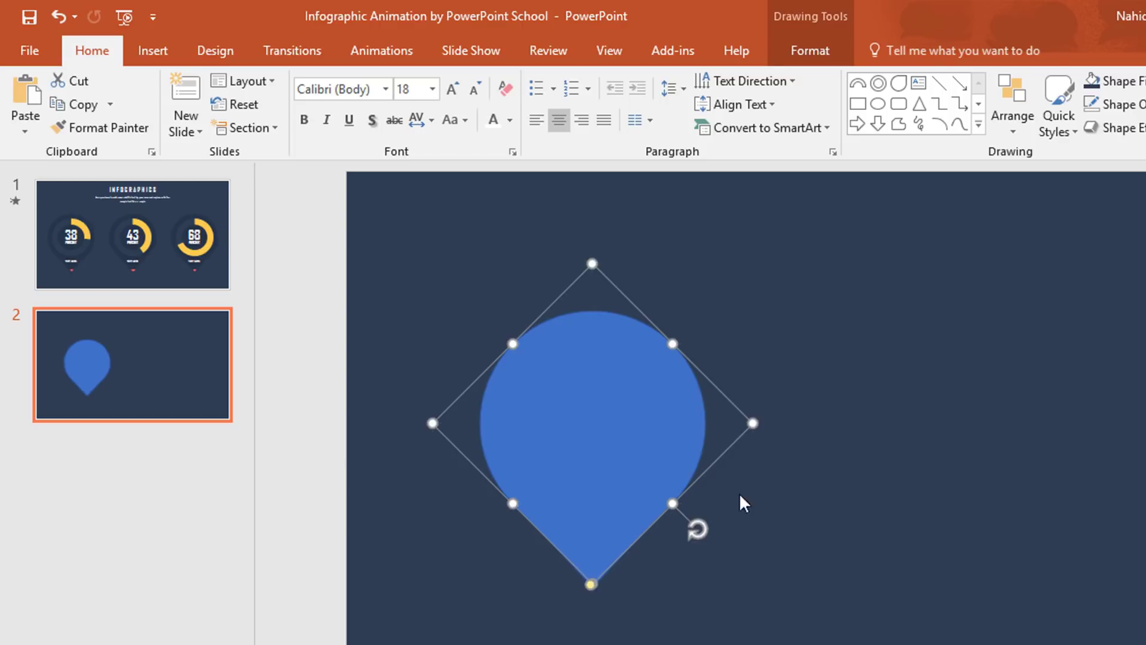
pyautogui.moveTo(753, 423); pyautogui.dragTo(767, 422)
pyautogui.press('Escape')
pyautogui.moveTo(624, 457); pyautogui.dragTo(607, 474)
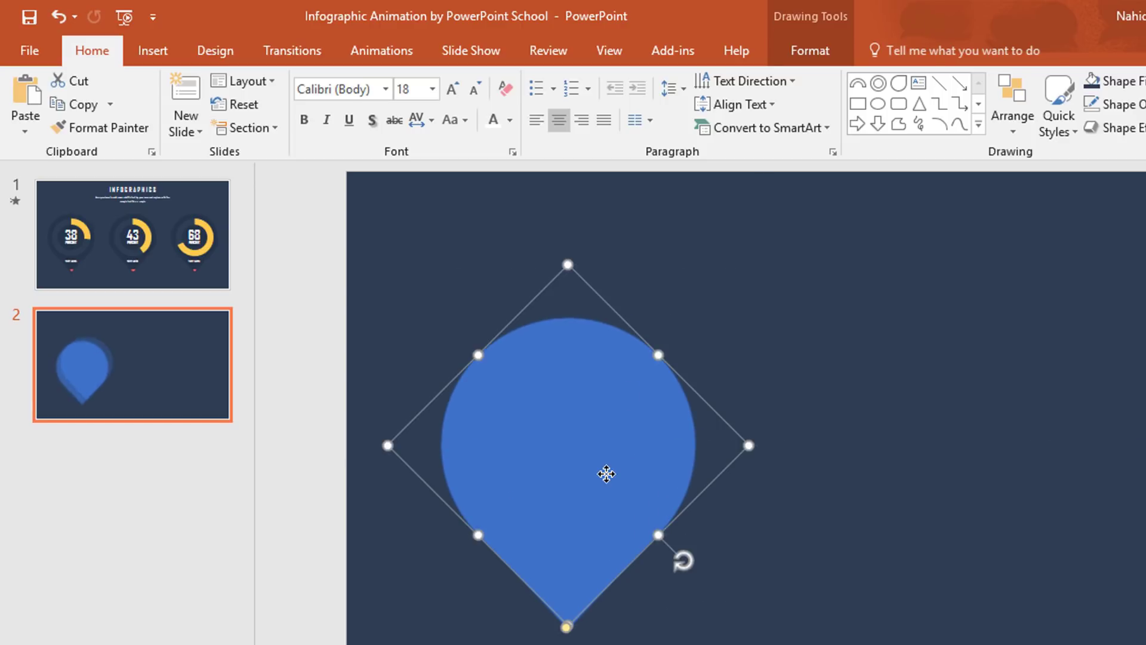
# Give the teardrop pin a Blue-Gray fill with no outline
pyautogui.click(810, 54)
pyautogui.click(512, 82)
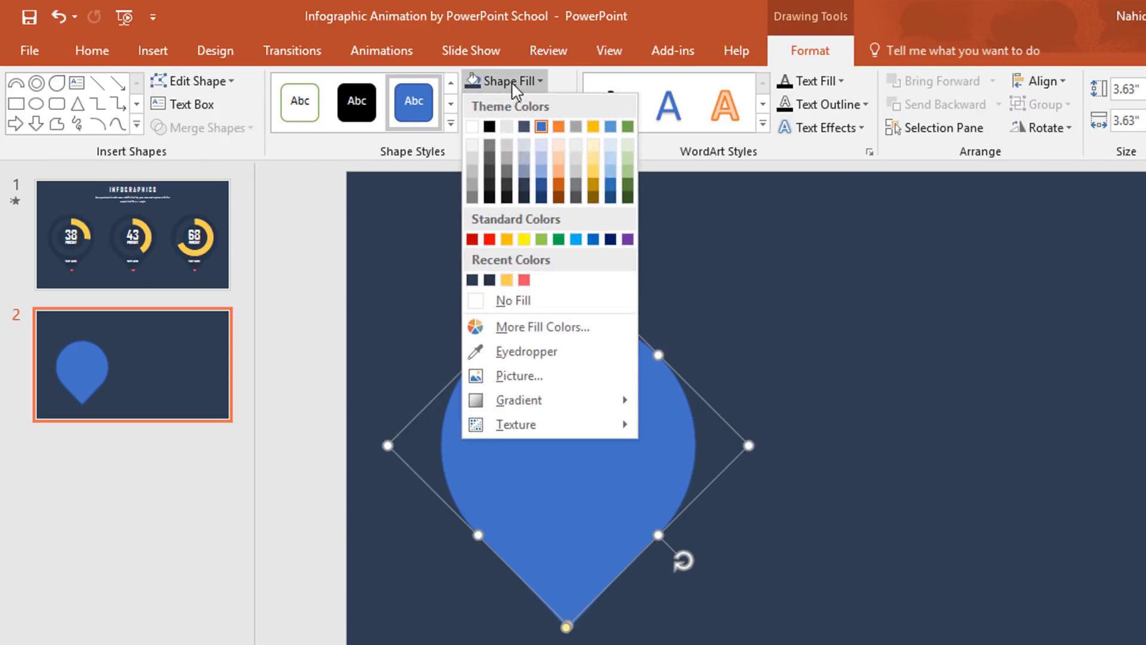
pyautogui.click(489, 280)
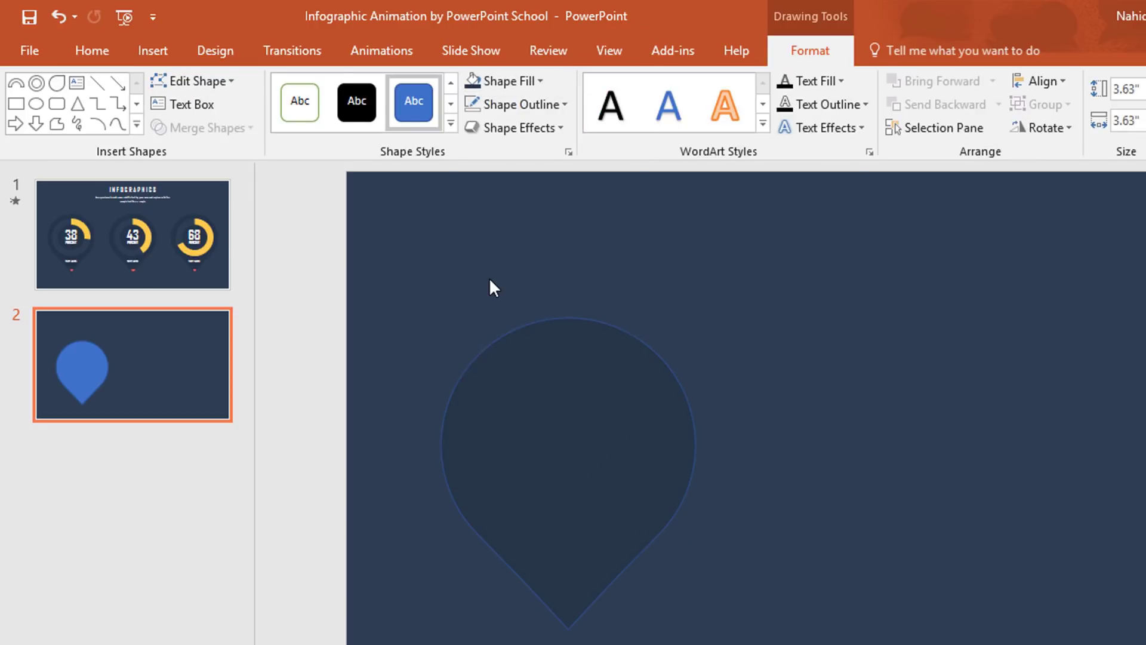
pyautogui.click(558, 108)
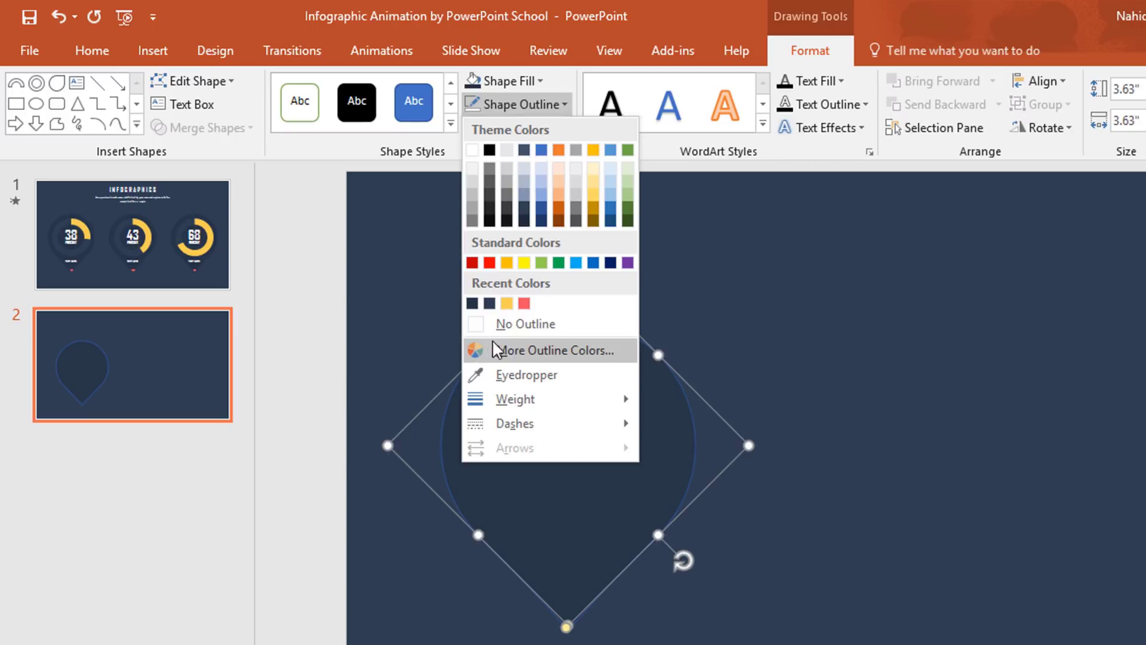
pyautogui.click(552, 330)
pyautogui.click(746, 275)
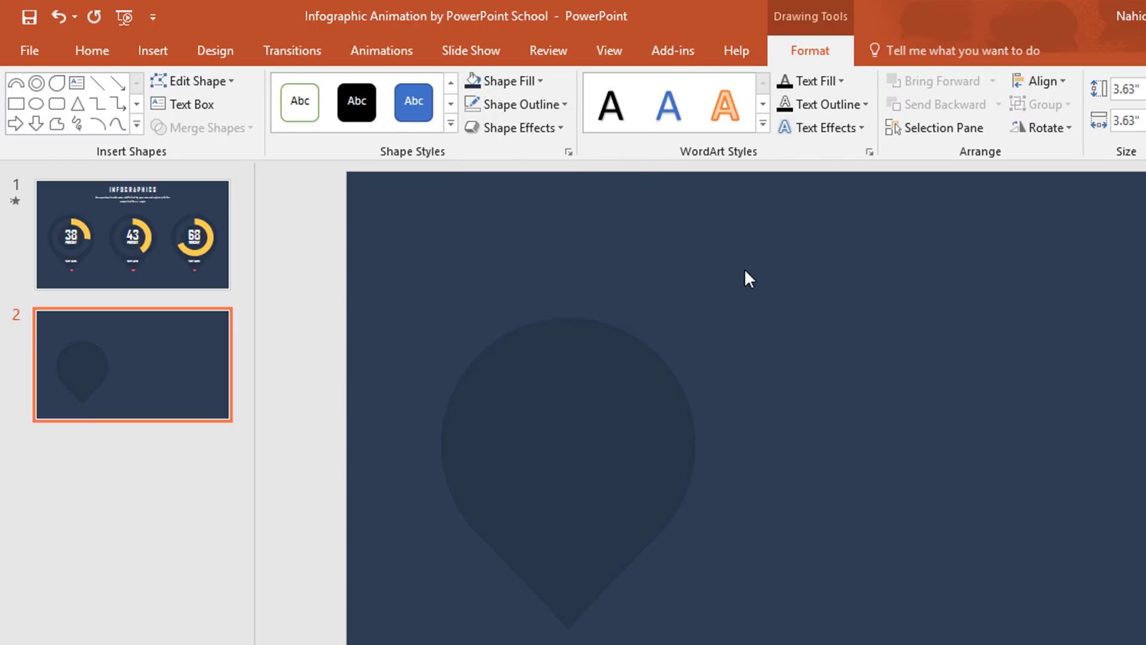
# Draw a donut inside the pin's head and thin its ring by widening the hole
pyautogui.click(879, 86)
pyautogui.moveTo(556, 444)
pyautogui.mouseDown()
pyautogui.moveTo(643, 485)
pyautogui.moveTo(628, 483)
pyautogui.mouseUp()
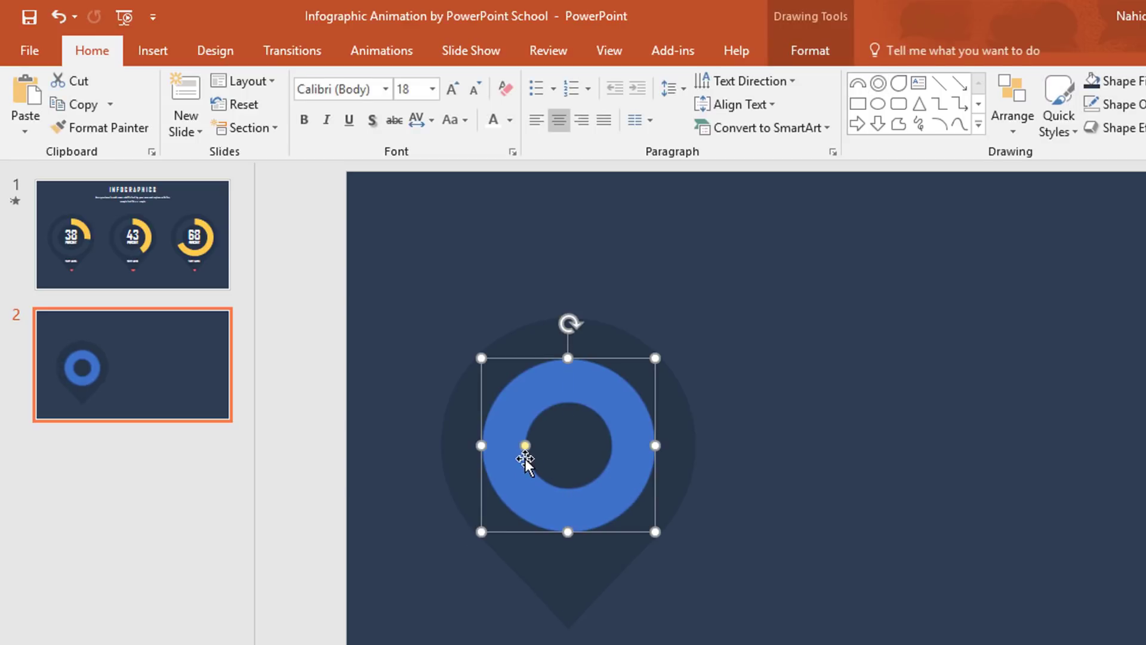
pyautogui.moveTo(523, 449); pyautogui.dragTo(511, 449)
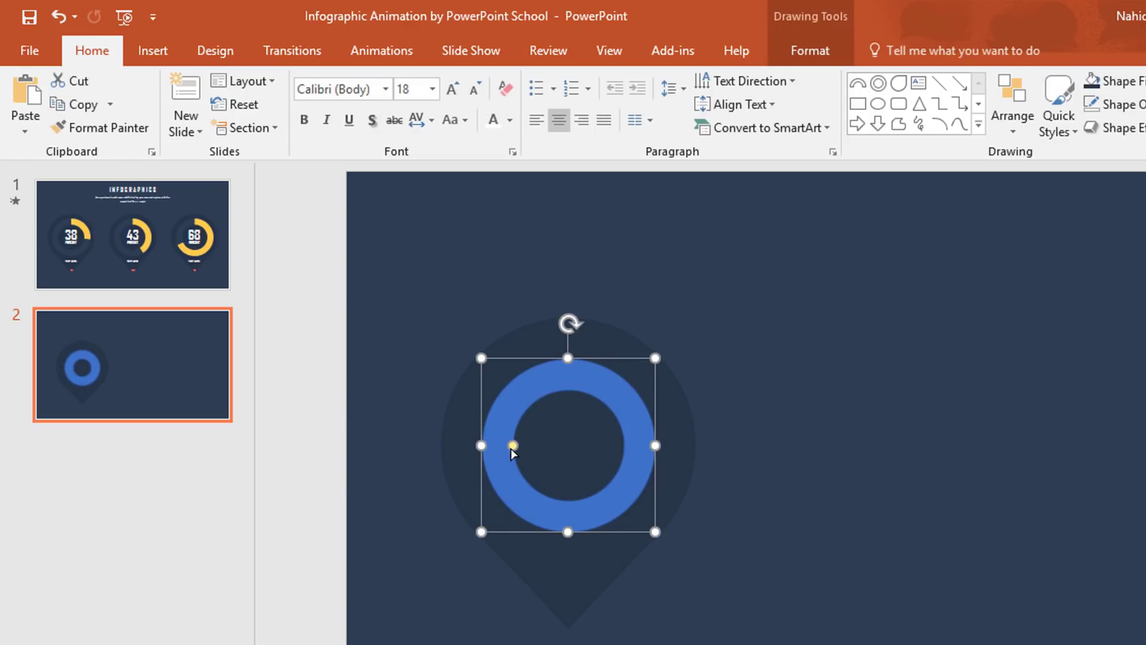
pyautogui.moveTo(655, 532); pyautogui.dragTo(665, 541)
# Fill the ring Blue-Gray with no outline, then draw a block arc over it
pyautogui.click(827, 55)
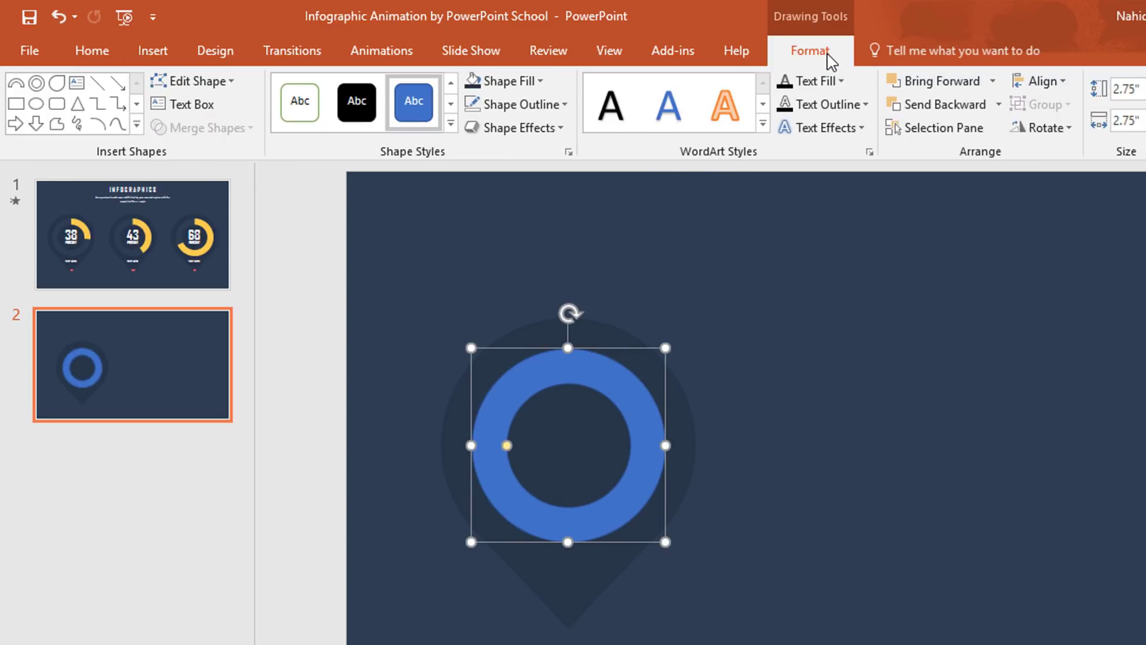
pyautogui.click(535, 83)
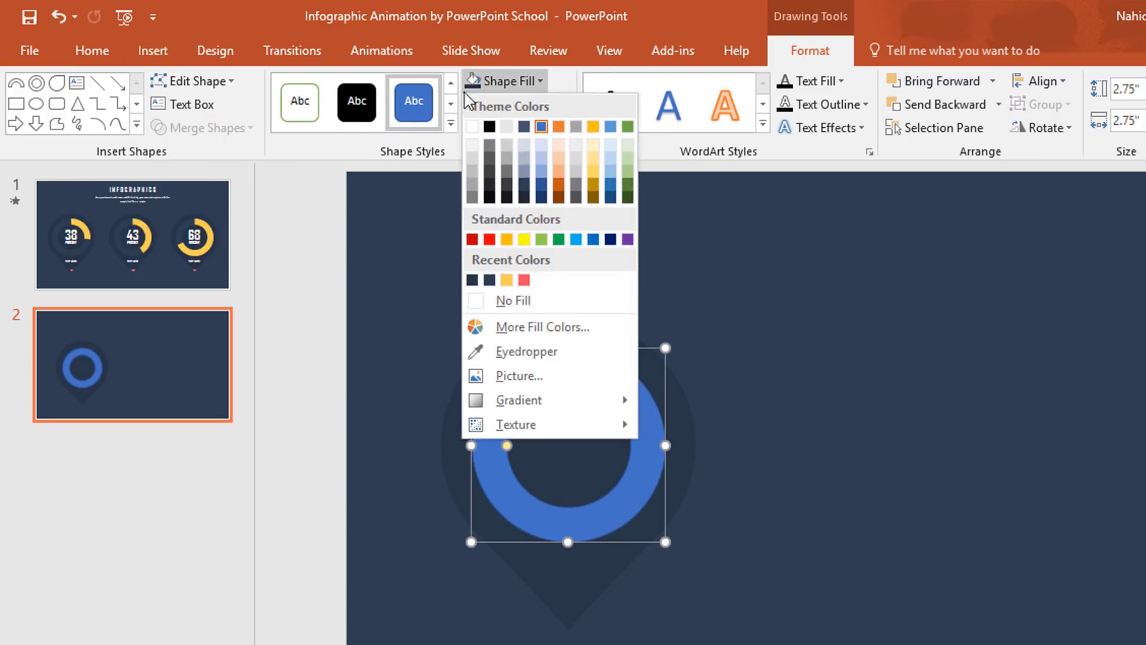
pyautogui.click(490, 281)
pyautogui.click(540, 108)
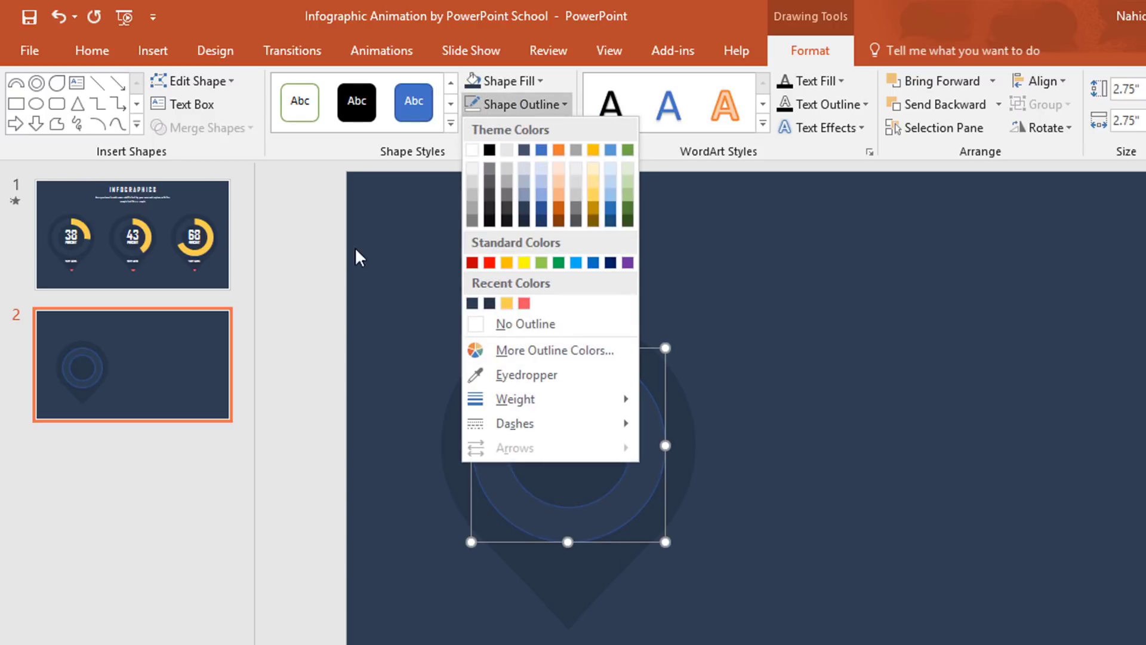
pyautogui.click(480, 324)
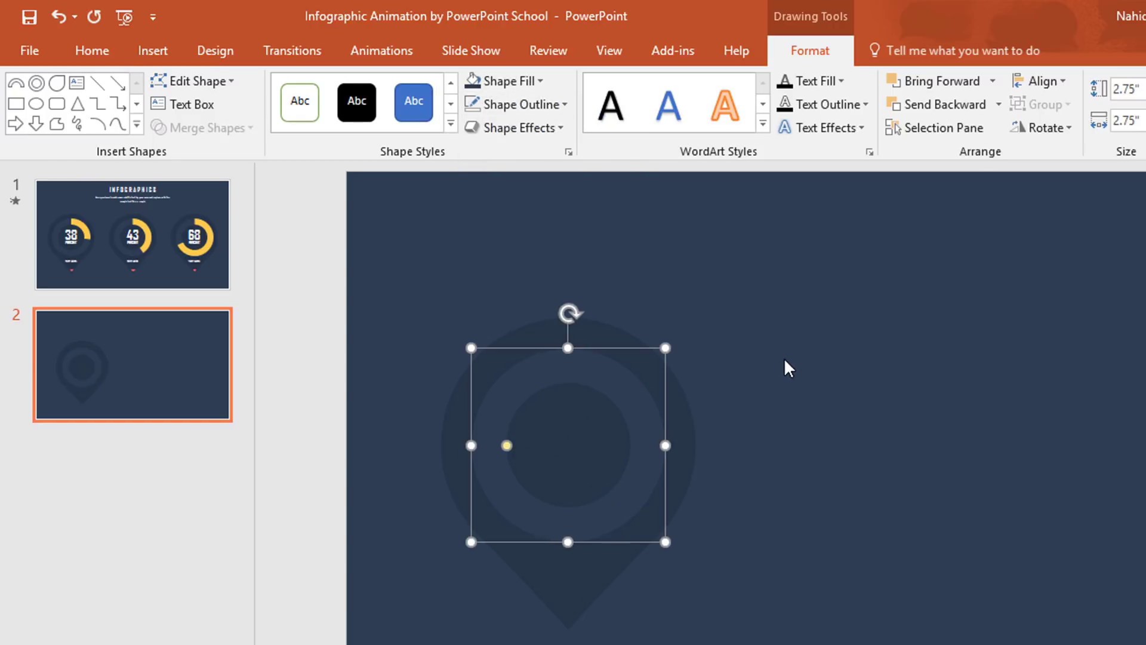
pyautogui.click(784, 360)
pyautogui.click(858, 82)
pyautogui.moveTo(574, 453)
pyautogui.mouseDown()
pyautogui.moveTo(600, 474)
pyautogui.moveTo(585, 453)
pyautogui.moveTo(539, 463)
pyautogui.moveTo(539, 452)
pyautogui.moveTo(661, 491)
pyautogui.mouseUp()
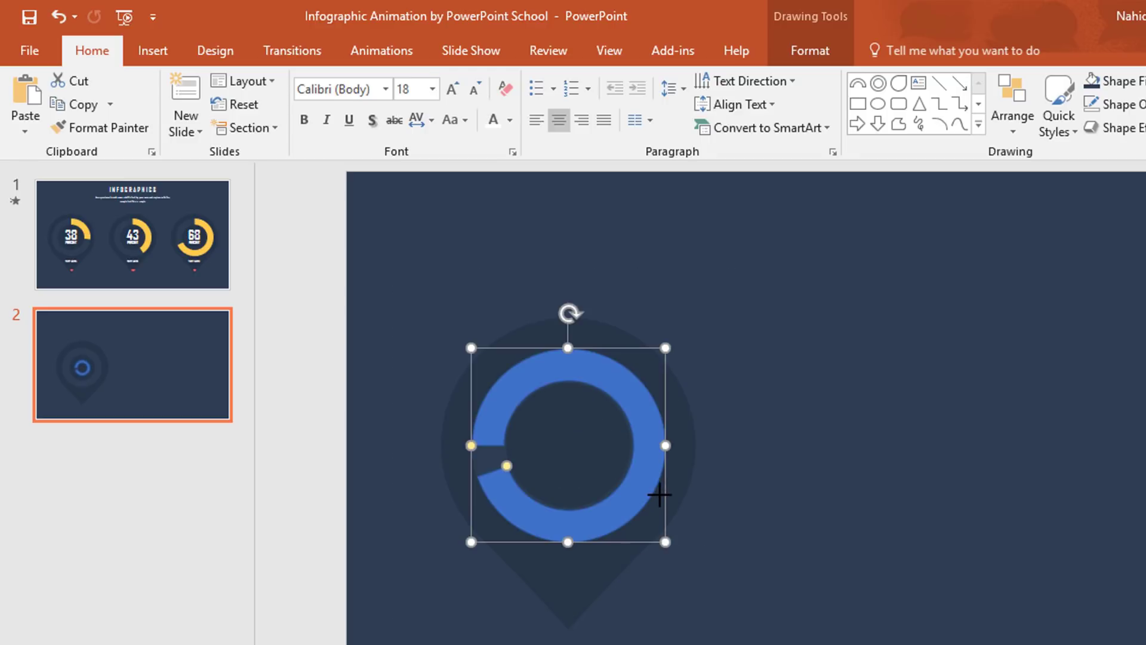
# Give the block arc a yellow fill with no outline
pyautogui.click(809, 49)
pyautogui.click(510, 83)
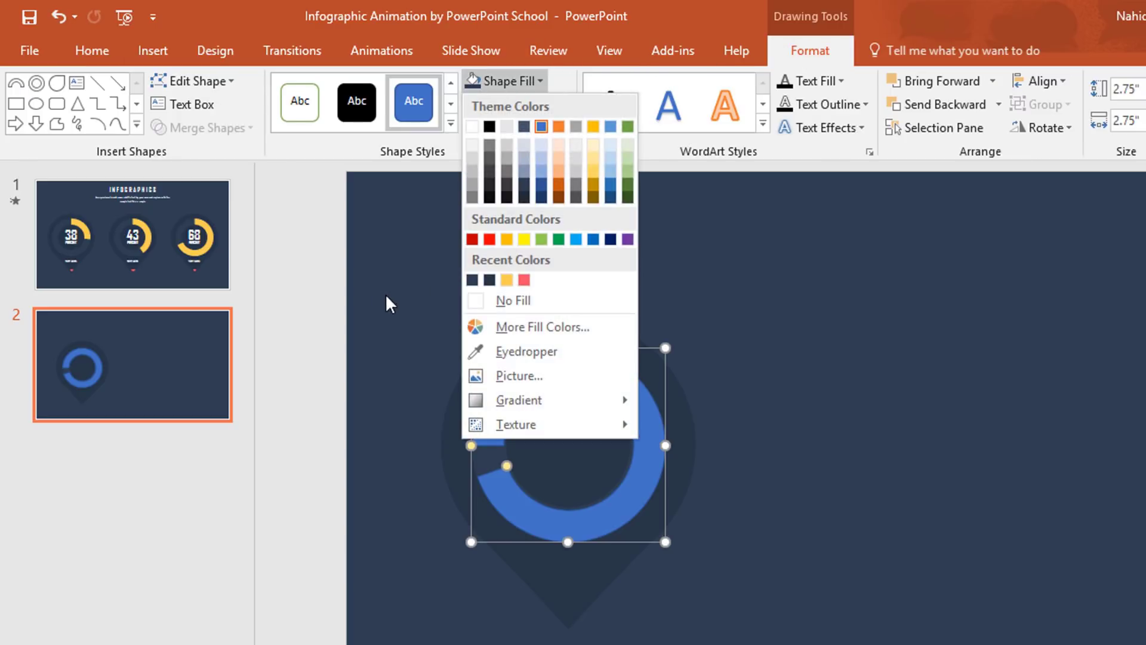
pyautogui.click(507, 280)
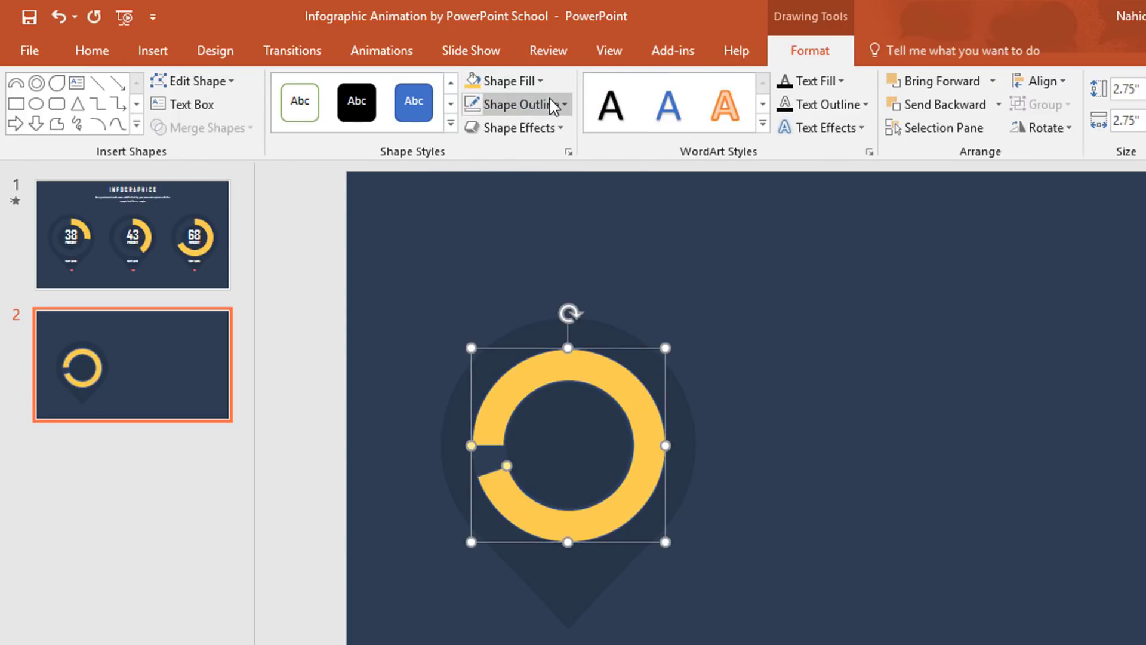
pyautogui.click(521, 104)
pyautogui.click(484, 324)
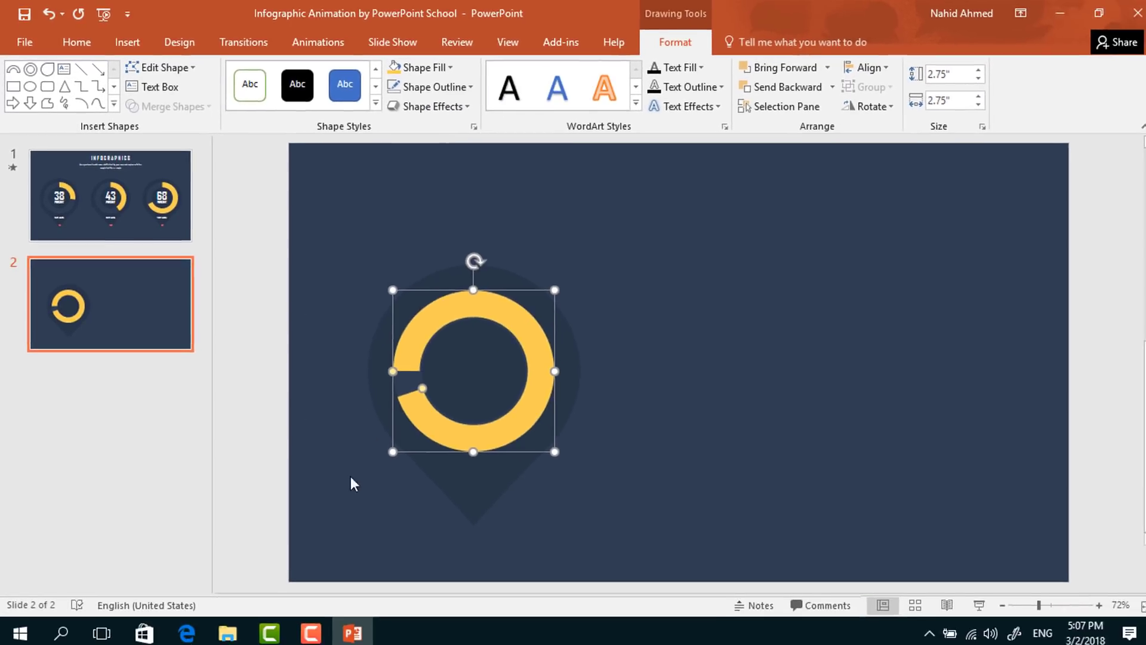
# Shorten the yellow arc with its handle and rotate it 90° clockwise onto the ring's top
pyautogui.scroll(5, 406, 579)
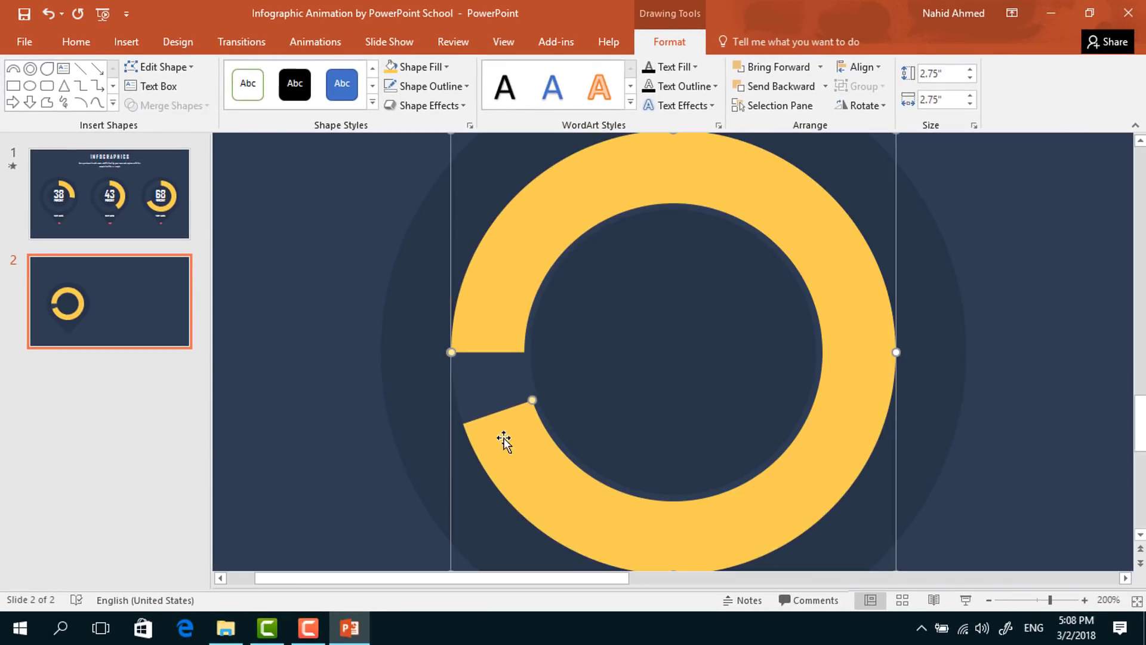
pyautogui.moveTo(532, 400); pyautogui.dragTo(766, 243)
pyautogui.scroll(-5, 797, 381)
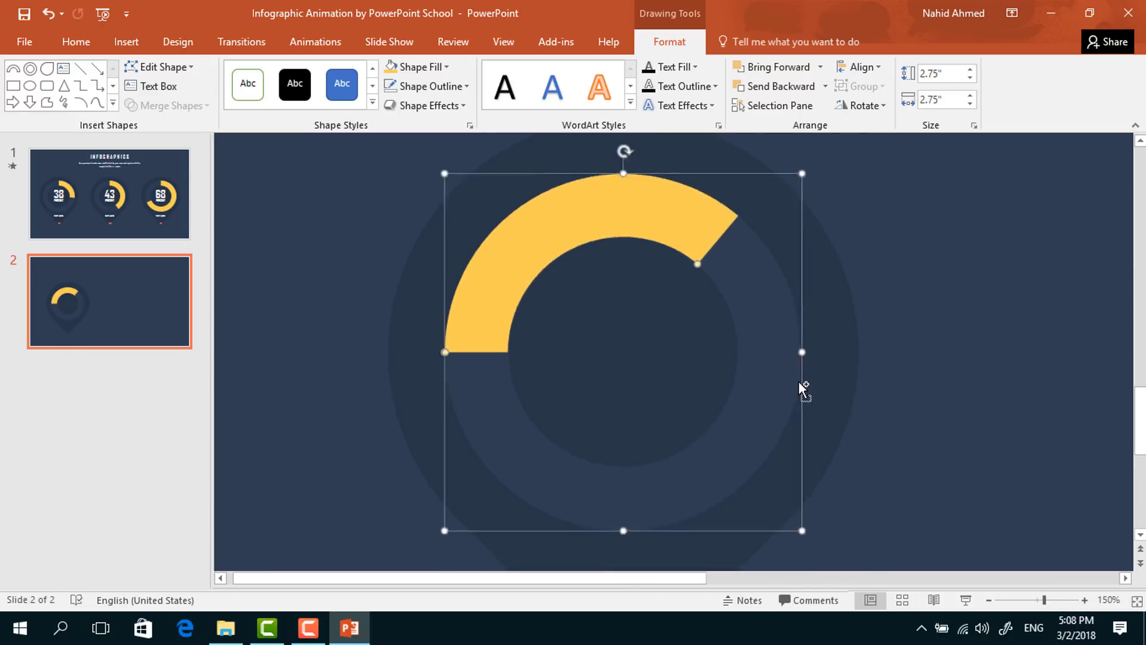
pyautogui.moveTo(484, 265); pyautogui.dragTo(583, 387)
pyautogui.click(615, 326)
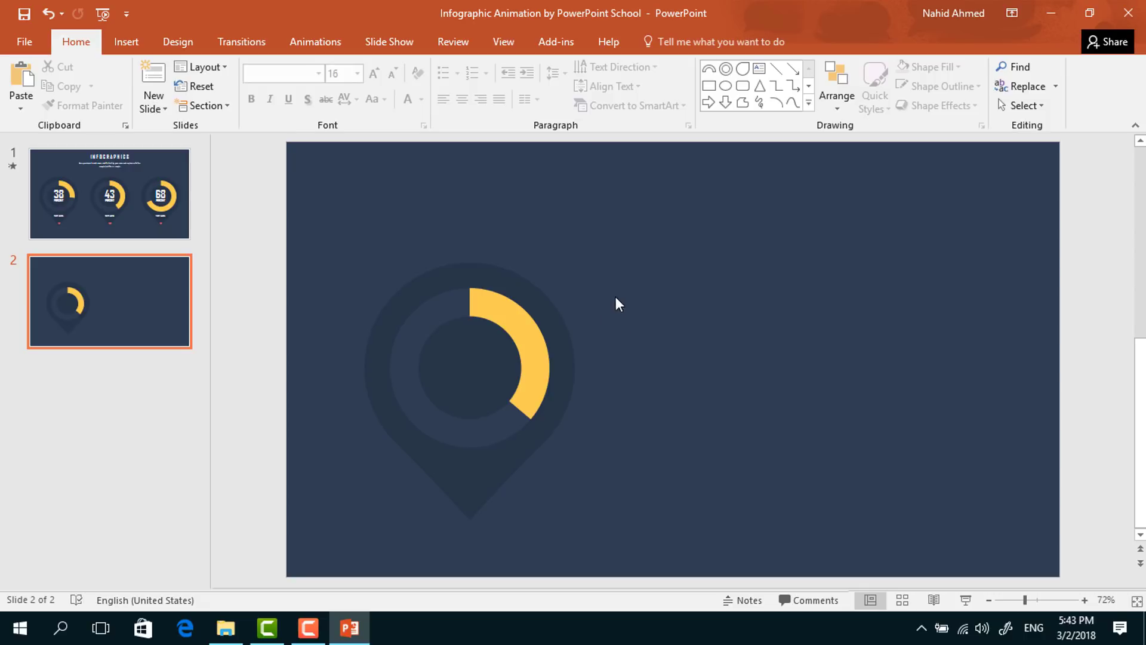
# Add a text box reading 38 in Agency FB at 66 pt over the ring
pyautogui.click(759, 69)
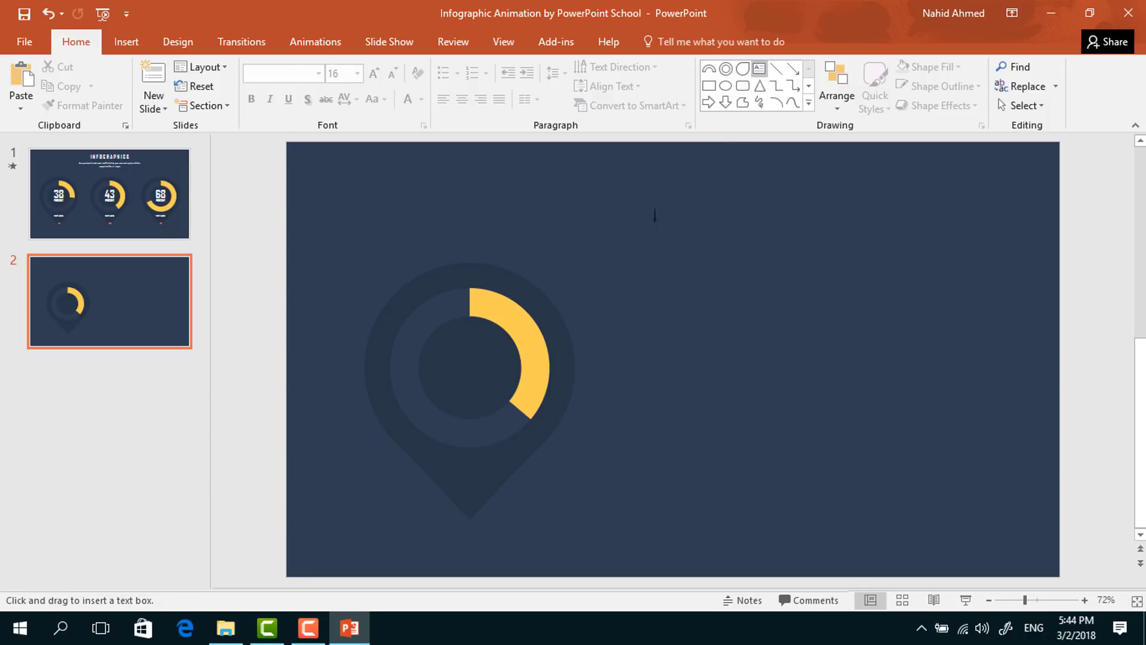
pyautogui.moveTo(426, 330); pyautogui.dragTo(515, 382)
pyautogui.write('38')
pyautogui.hotkey('ctrl', 'a')
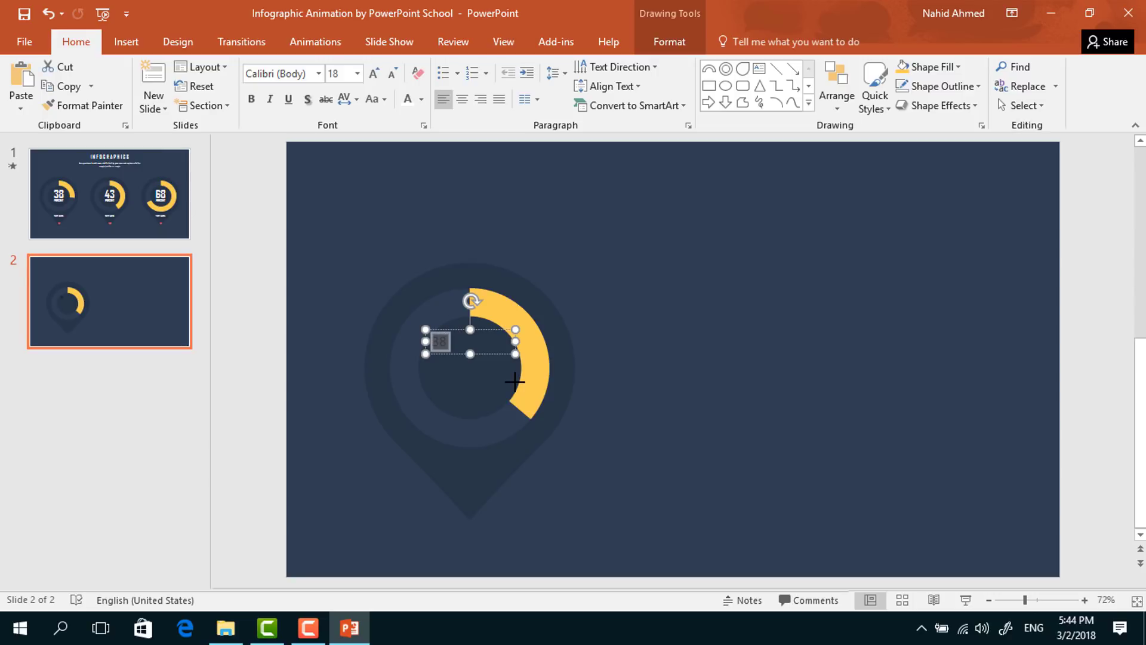
pyautogui.click(297, 75)
pyautogui.write('a')
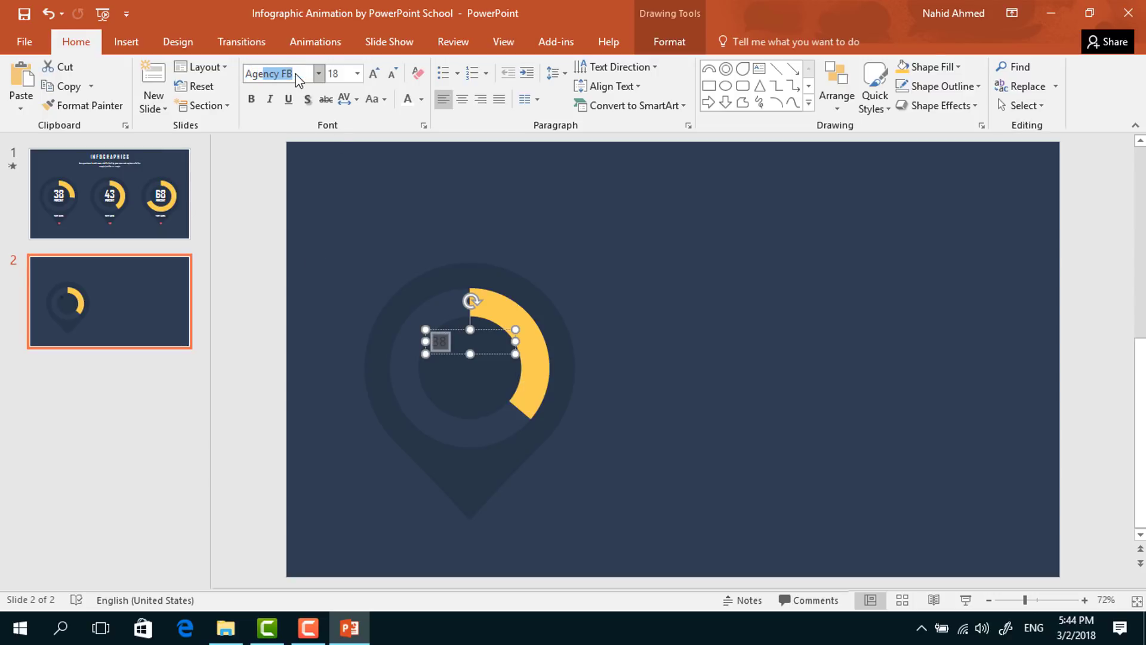
pyautogui.press('Return')
pyautogui.click(351, 76)
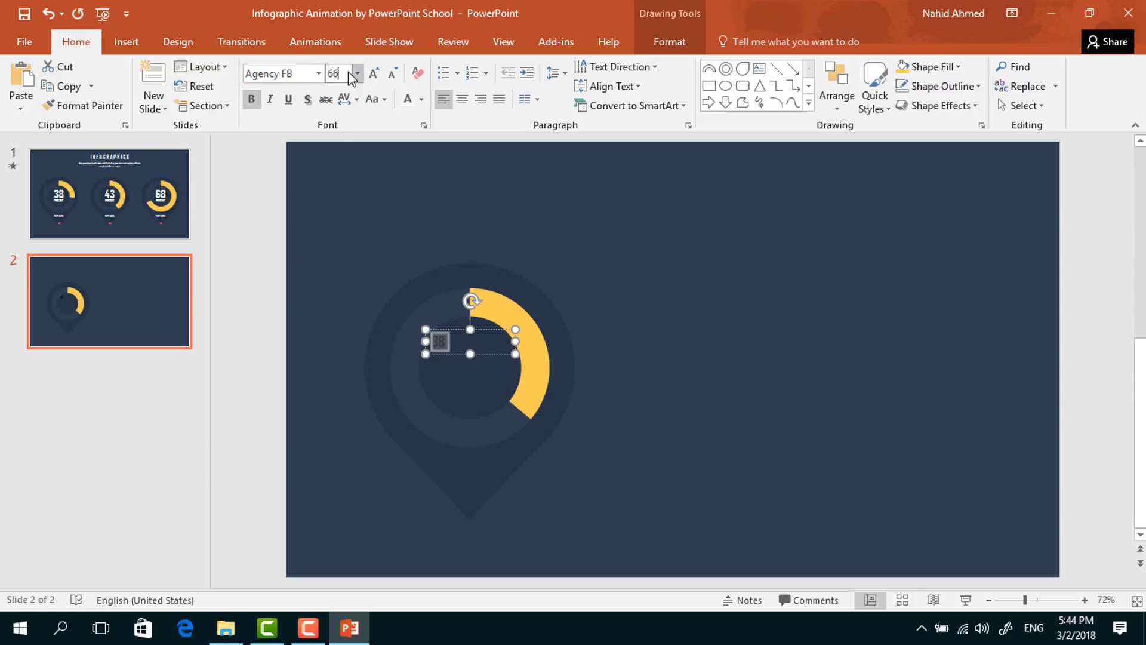
pyautogui.write('66')
pyautogui.press('Return')
# Make the 38 white and centred, move it to the gauge centre, and copy it below
pyautogui.click(420, 99)
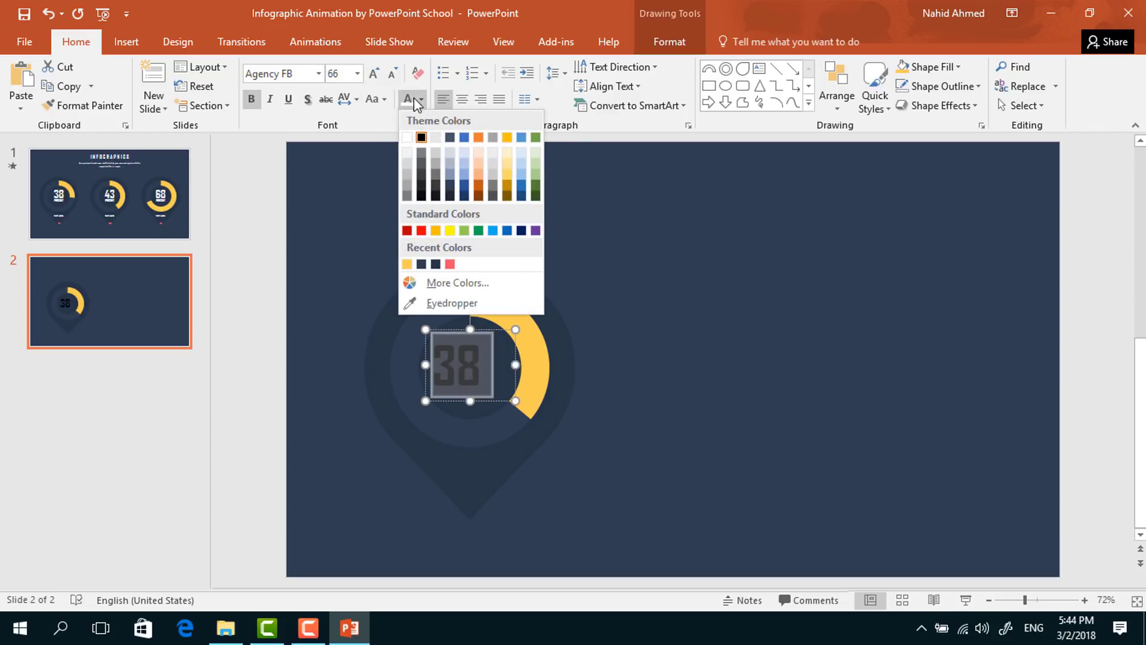
pyautogui.click(406, 138)
pyautogui.click(463, 100)
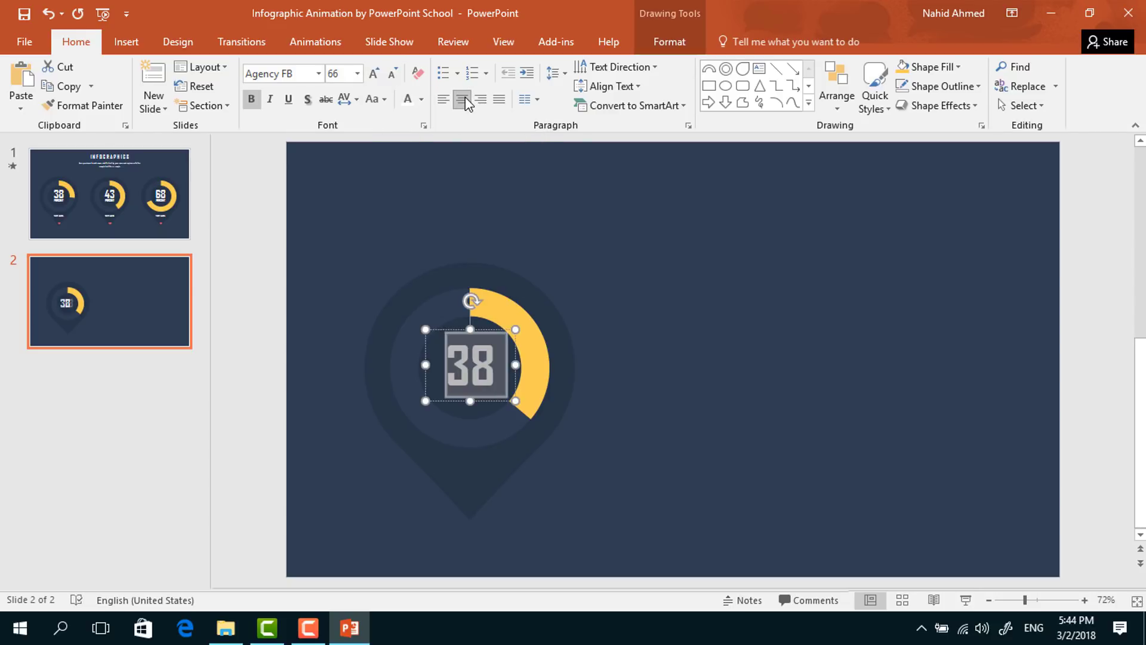
pyautogui.moveTo(485, 335); pyautogui.dragTo(482, 325)
pyautogui.moveTo(481, 391); pyautogui.dragTo(477, 459)
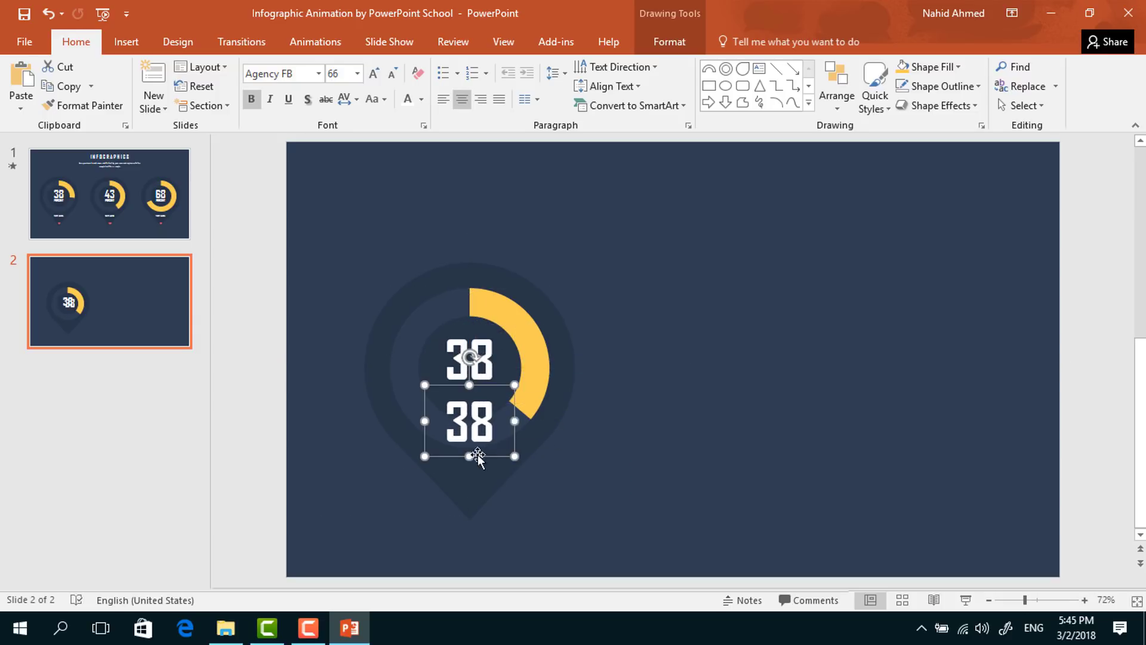
# Change the copied 38 into an 18 pt PERCENT label
pyautogui.doubleClick(472, 432)
pyautogui.click(332, 78)
pyautogui.write('18')
pyautogui.press('Return')
pyautogui.write('PERCENT')
# Copy the label lower on the pin as a 16 pt TEXT HERE caption
pyautogui.moveTo(514, 402); pyautogui.dragTo(489, 474)
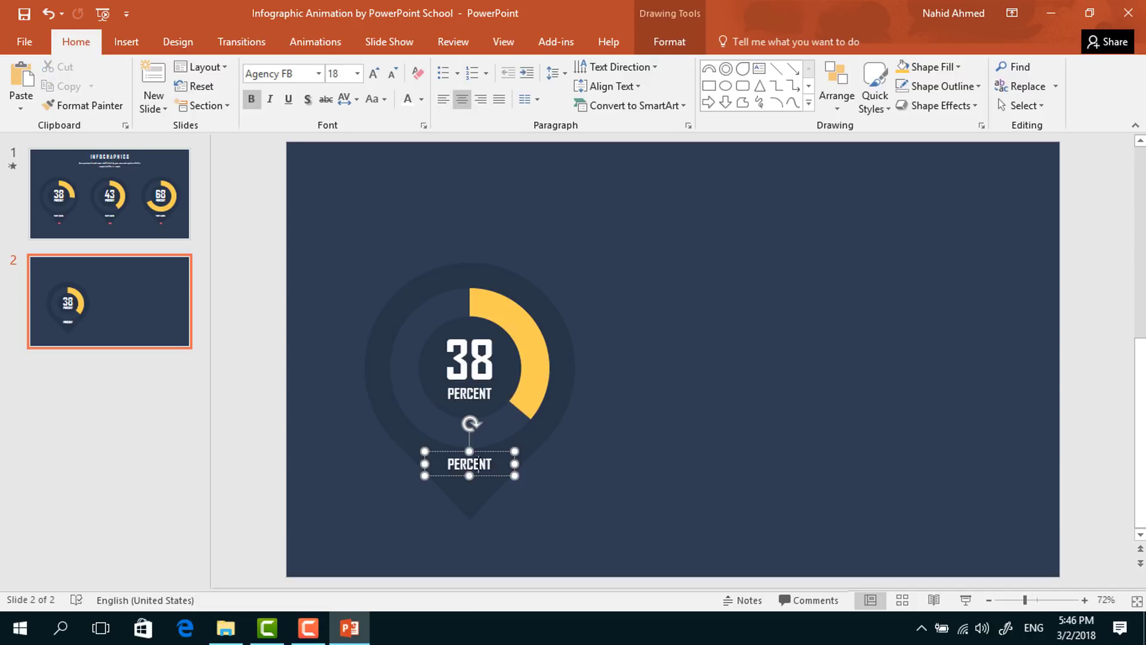
pyautogui.write('16')
pyautogui.press('Return')
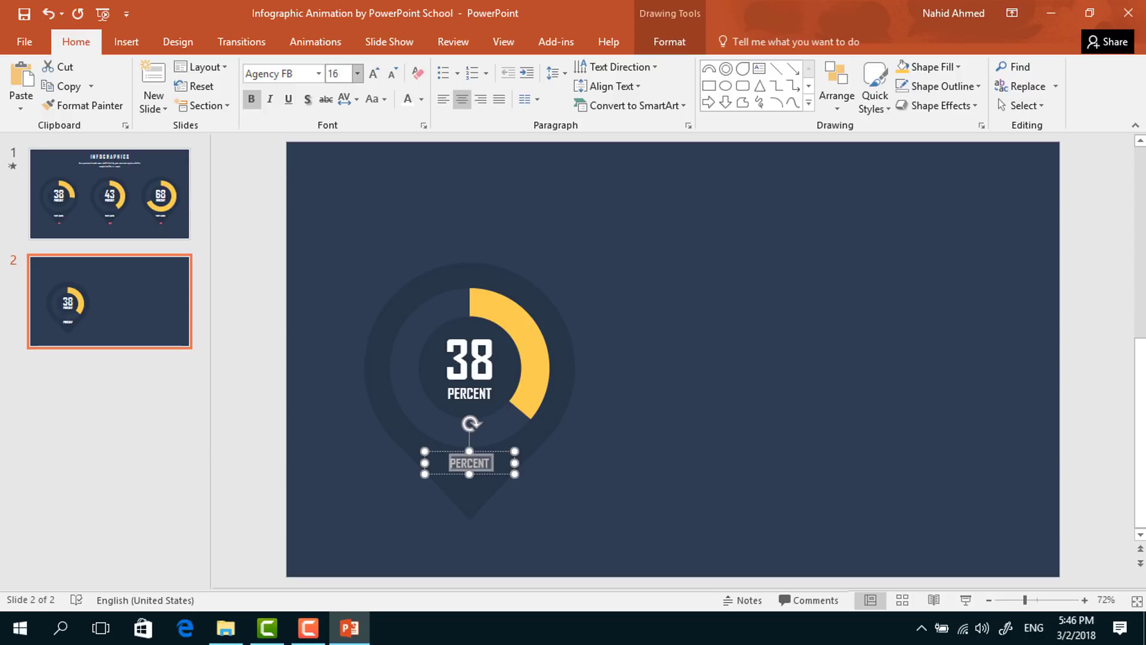
pyautogui.write('TEXT HERE')
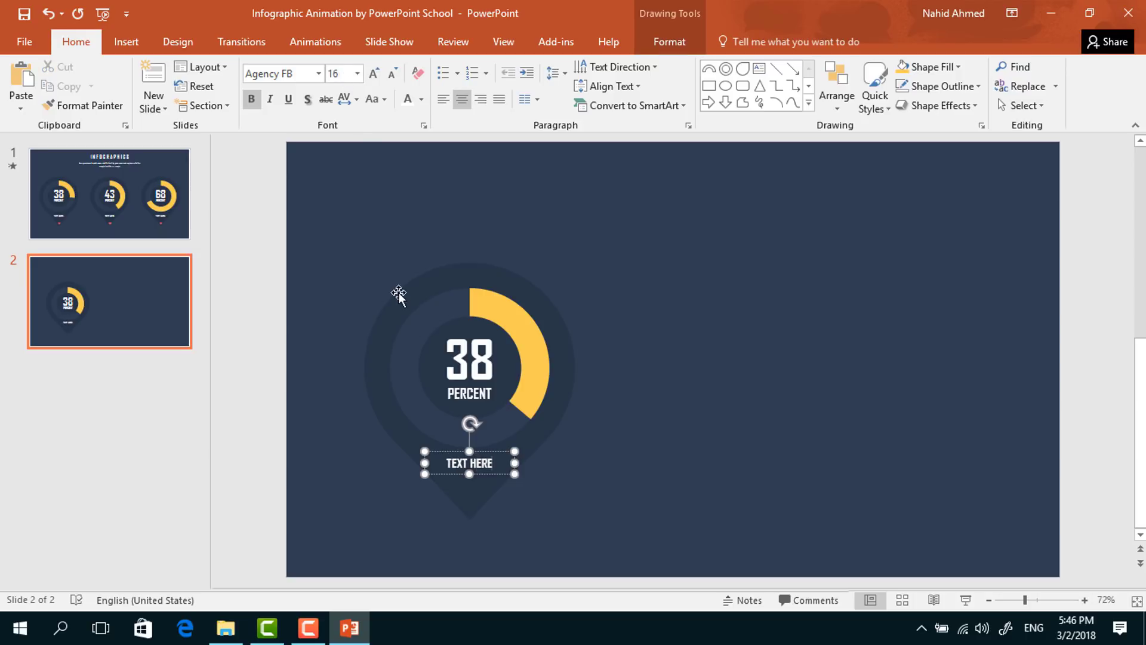
pyautogui.click(601, 452)
pyautogui.click(760, 86)
# Draw a triangle beside the gauge with red fill and red outline
pyautogui.moveTo(653, 313); pyautogui.dragTo(659, 321)
pyautogui.click(668, 35)
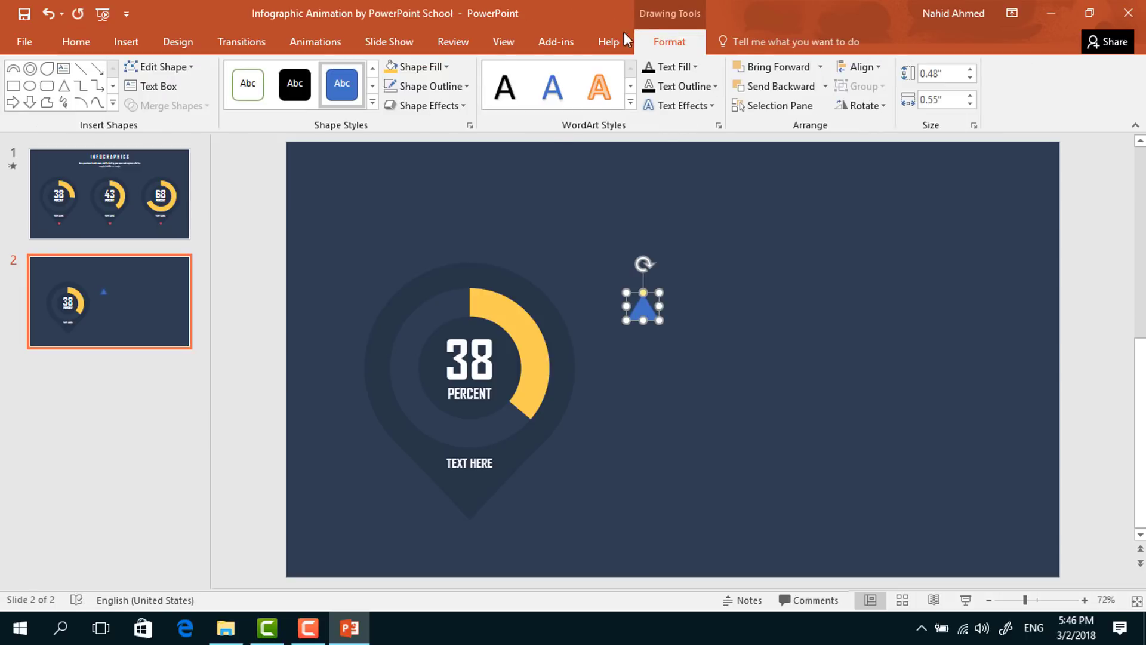
pyautogui.click(423, 64)
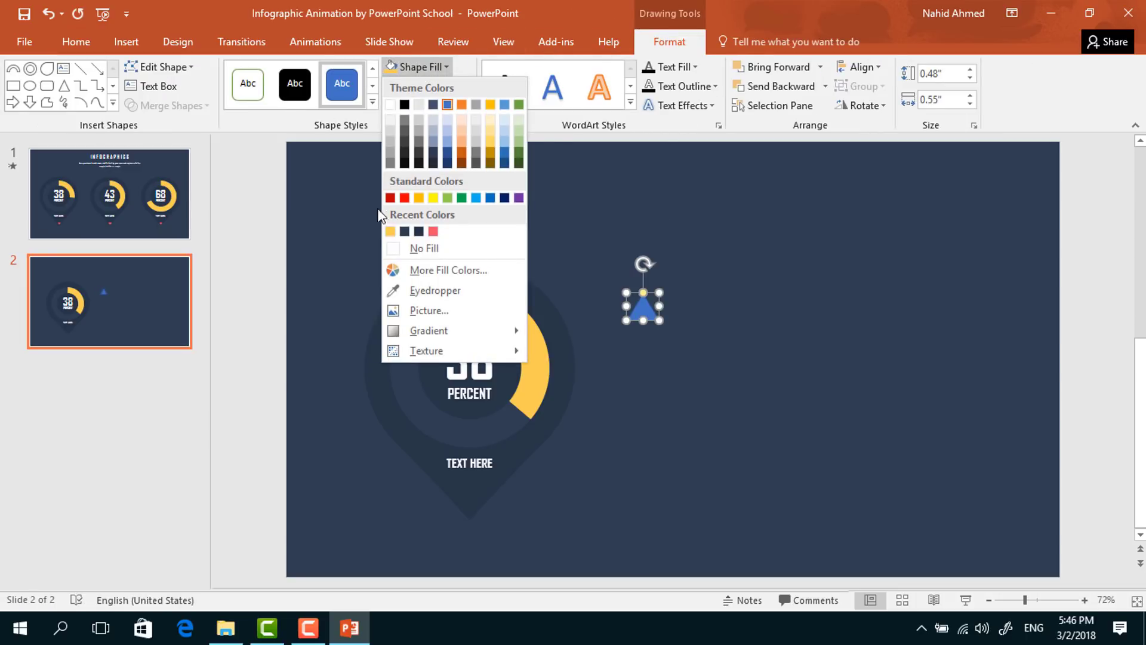
pyautogui.click(434, 231)
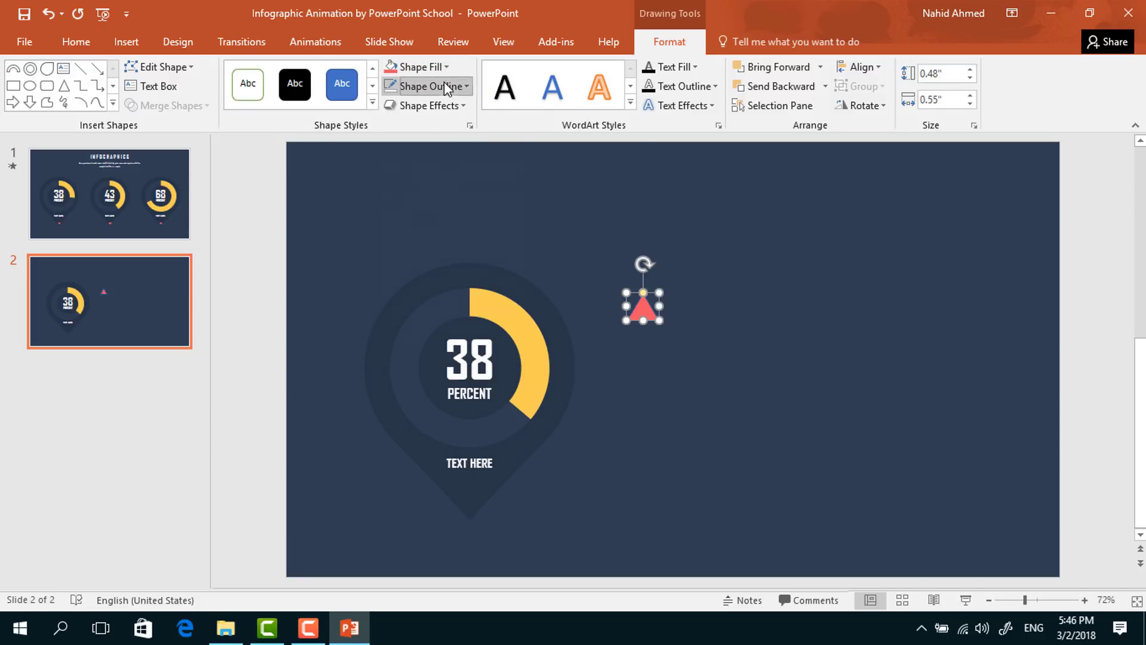
pyautogui.click(446, 88)
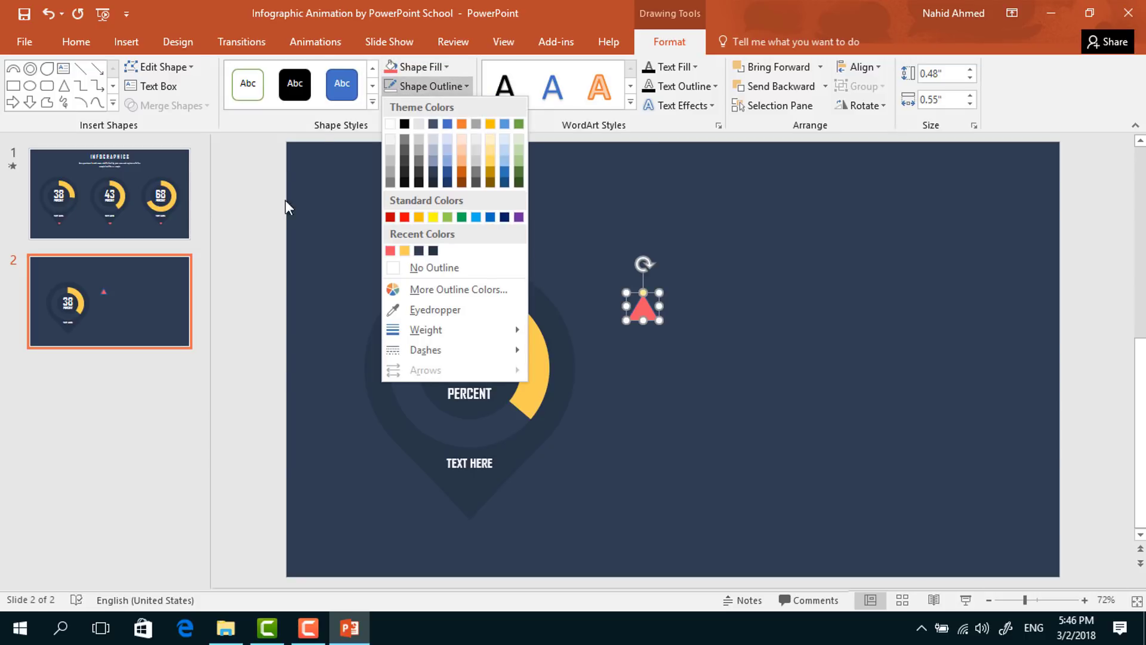
pyautogui.click(389, 251)
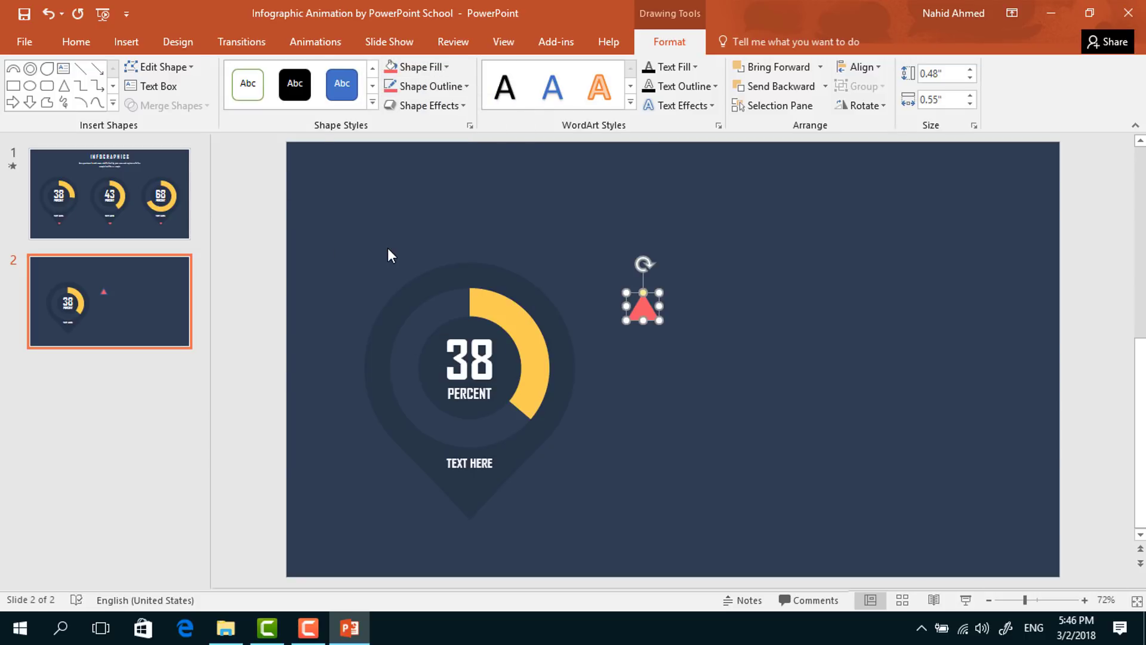
# Set the triangle's outline to 3 pt with round cap and join, then flip it downward
pyautogui.click(469, 127)
pyautogui.scroll(-5, 955, 463)
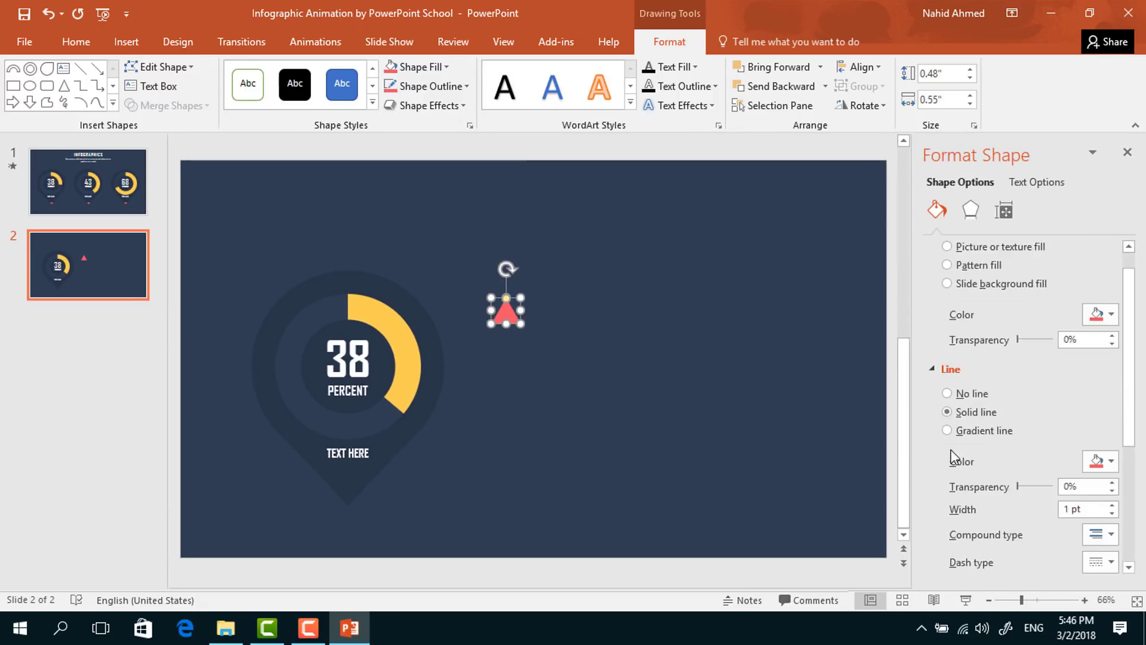
pyautogui.click(1112, 385)
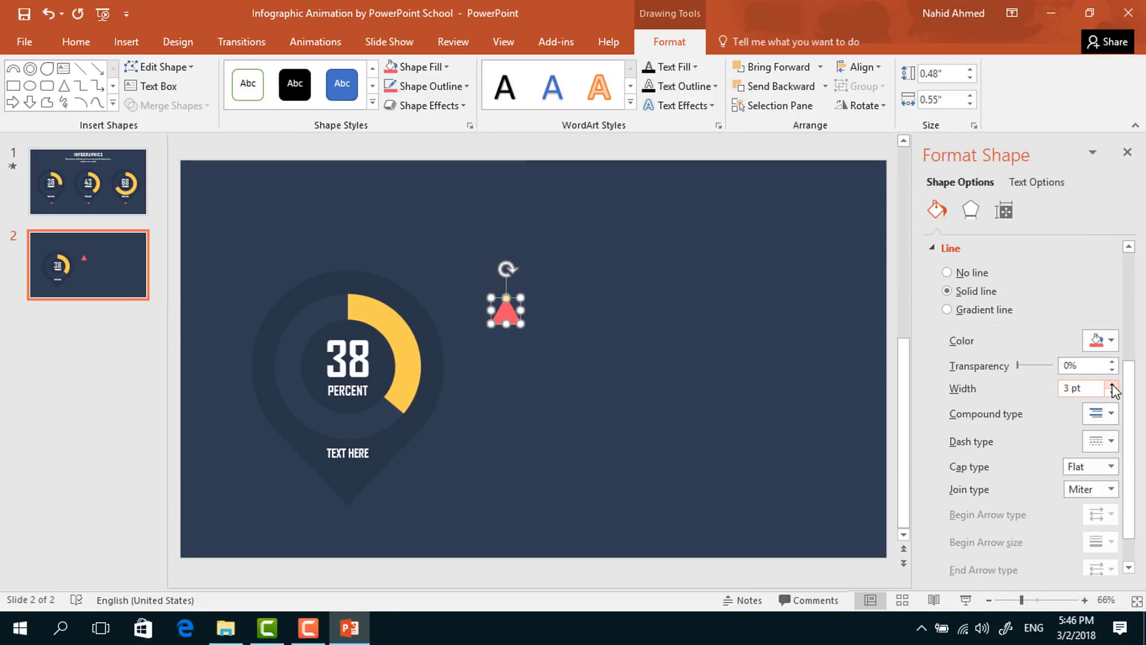
pyautogui.click(1111, 466)
pyautogui.click(1103, 502)
pyautogui.click(1101, 490)
pyautogui.click(1099, 509)
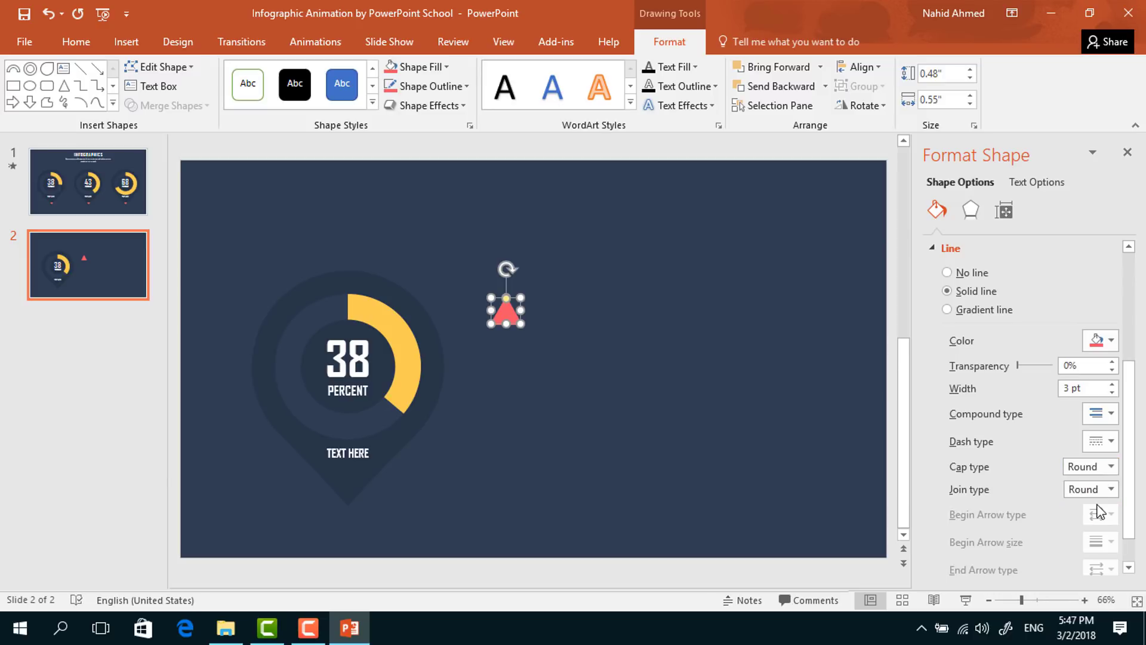
pyautogui.click(1127, 152)
pyautogui.moveTo(643, 257); pyautogui.dragTo(638, 373)
pyautogui.moveTo(661, 320); pyautogui.dragTo(467, 499)
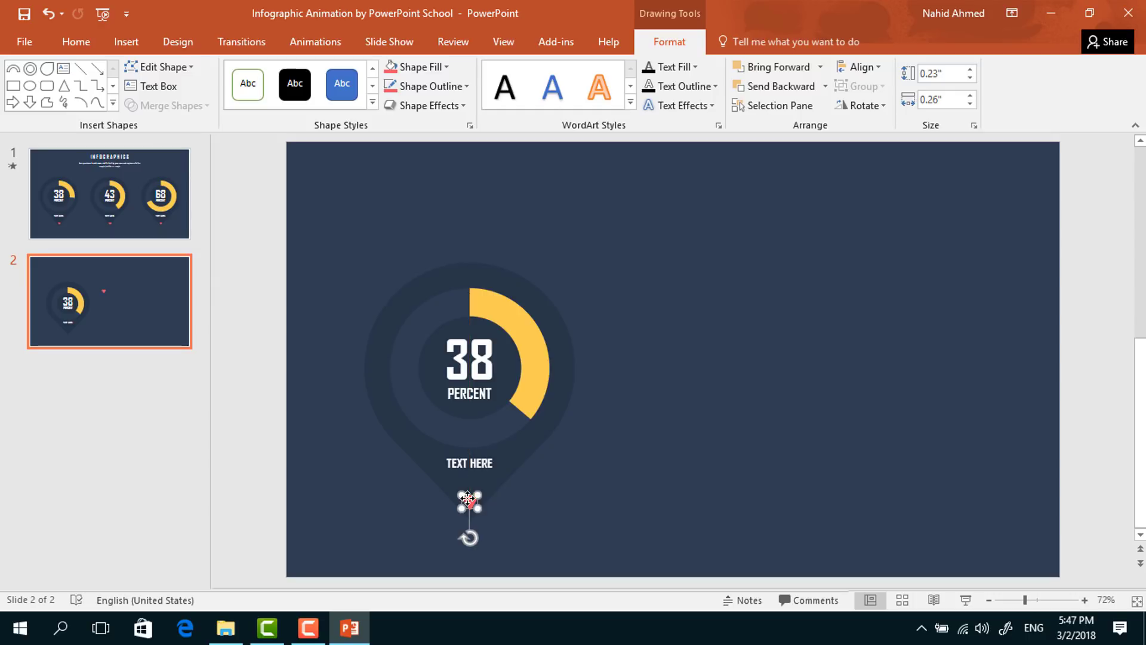
# Select the whole pin gauge and duplicate it into three gauges across the slide
pyautogui.click(573, 519)
pyautogui.moveTo(759, 168)
pyautogui.mouseDown()
pyautogui.moveTo(258, 486)
pyautogui.moveTo(186, 579)
pyautogui.mouseUp()
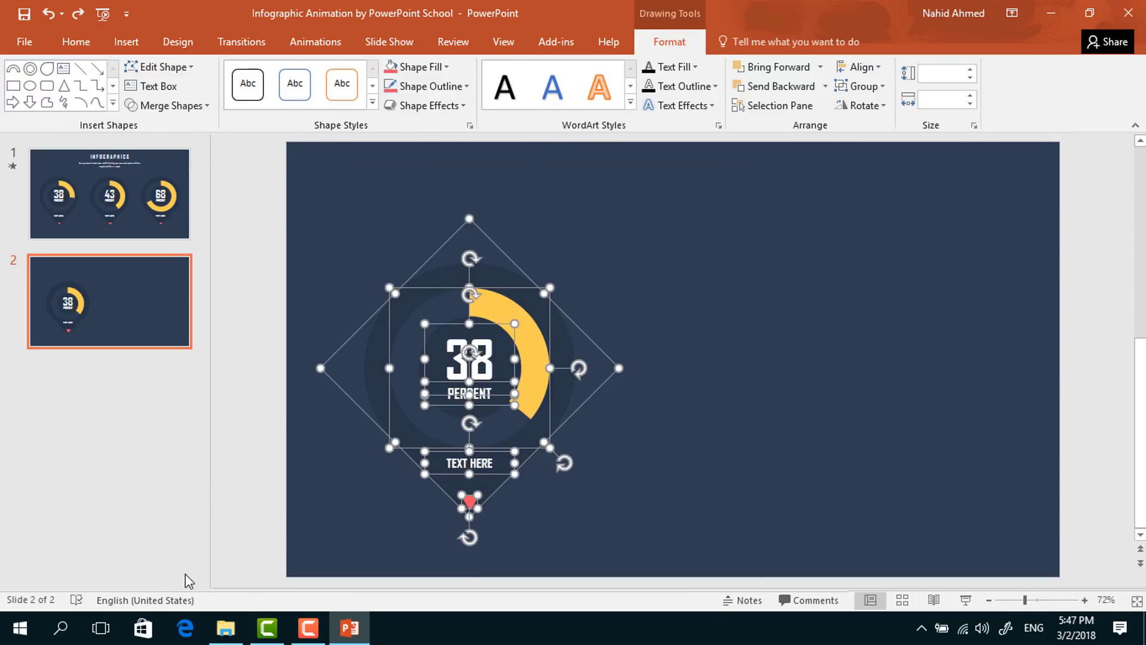
pyautogui.moveTo(564, 399); pyautogui.dragTo(1088, 442)
pyautogui.hotkey('ctrl', 'a')
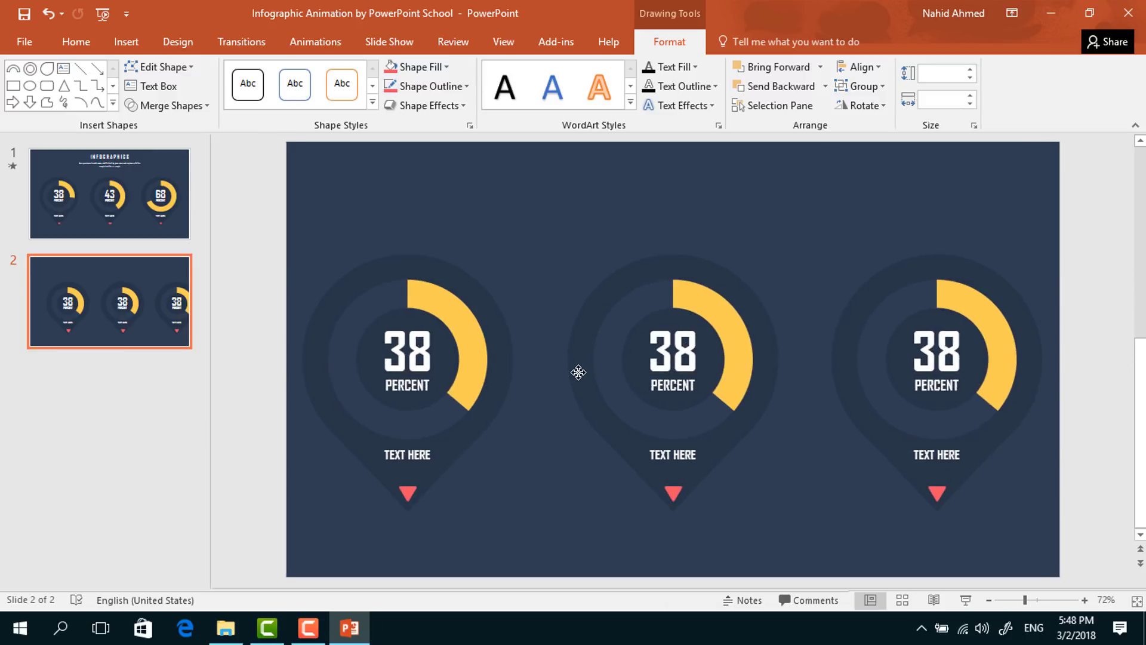
pyautogui.hotkey('ctrl', 'a')
# Change the middle gauge's number to 43 and lengthen its yellow arc
pyautogui.click(782, 471)
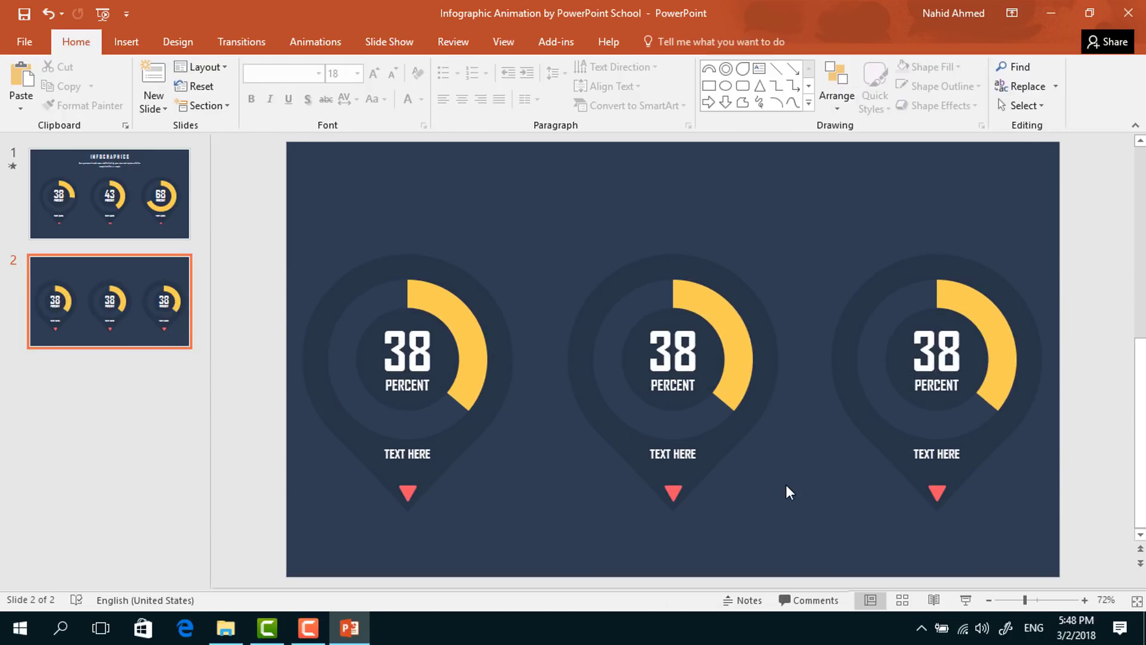
pyautogui.click(668, 351)
pyautogui.doubleClick(669, 351)
pyautogui.write('43')
pyautogui.click(753, 373)
pyautogui.press('Delete')
pyautogui.moveTo(686, 412); pyautogui.dragTo(689, 416)
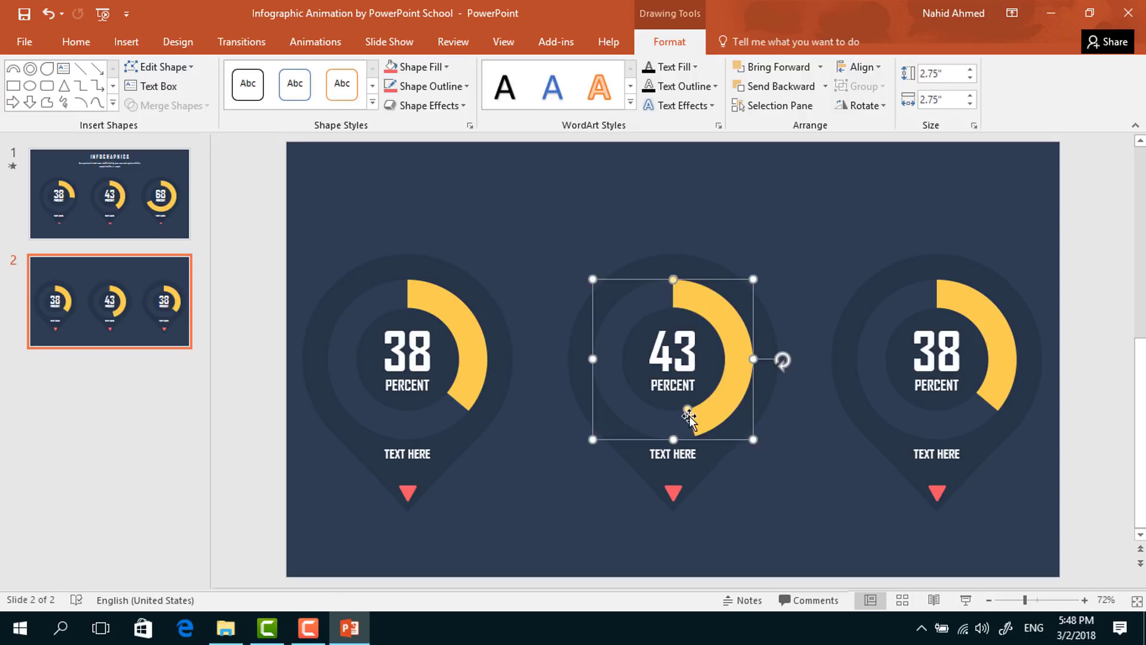
# Change the right gauge's number to 68 and extend its yellow arc to the lower left
pyautogui.doubleClick(934, 353)
pyautogui.write('68')
pyautogui.click(996, 399)
pyautogui.moveTo(991, 405); pyautogui.dragTo(889, 380)
pyautogui.click(846, 502)
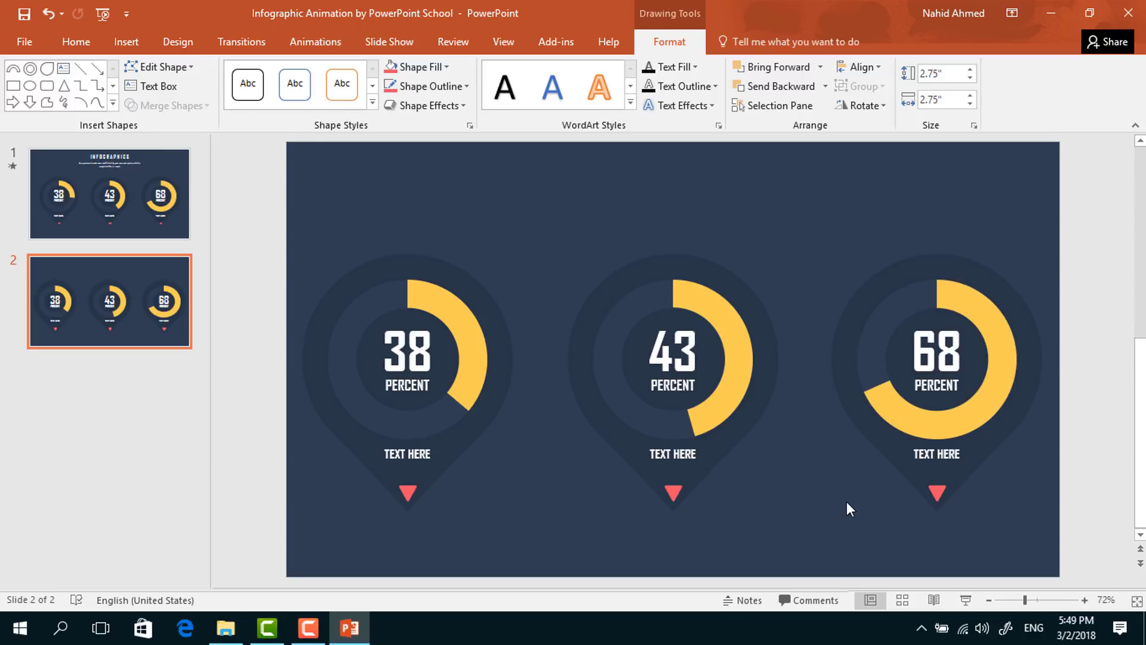
pyautogui.click(760, 68)
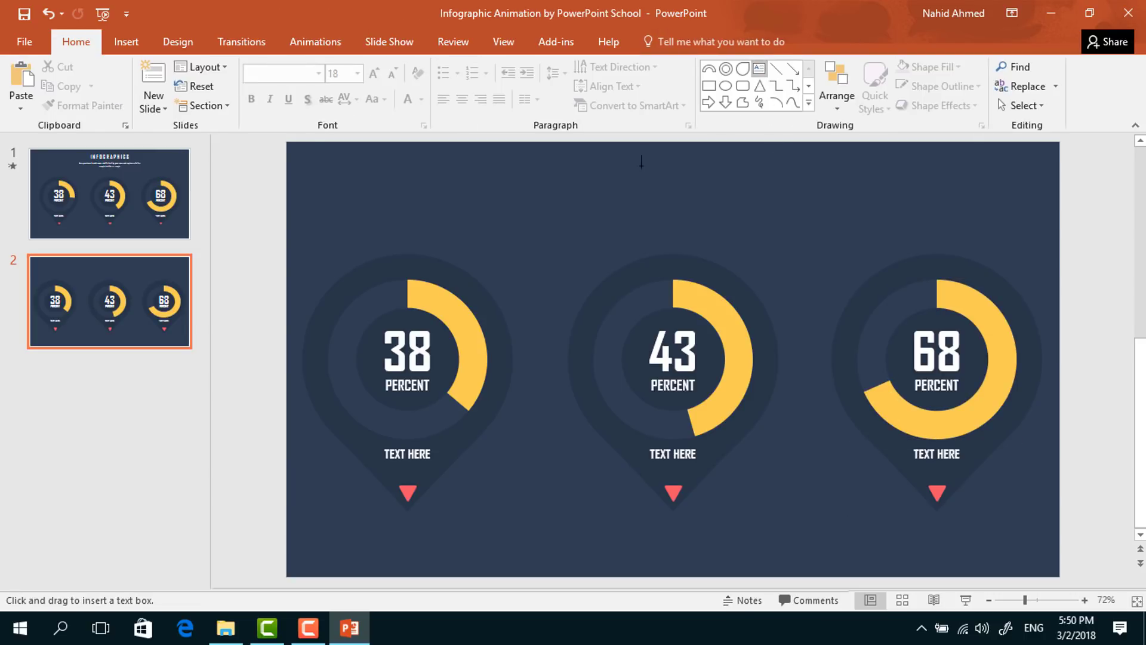
# Add a centred, enlarged INFOGRAPHICS title text box at the top of the slide
pyautogui.moveTo(531, 157)
pyautogui.mouseDown()
pyautogui.moveTo(663, 203)
pyautogui.moveTo(822, 201)
pyautogui.mouseUp()
pyautogui.write('INFOGRAPHICS')
pyautogui.hotkey('ctrl', 'a')
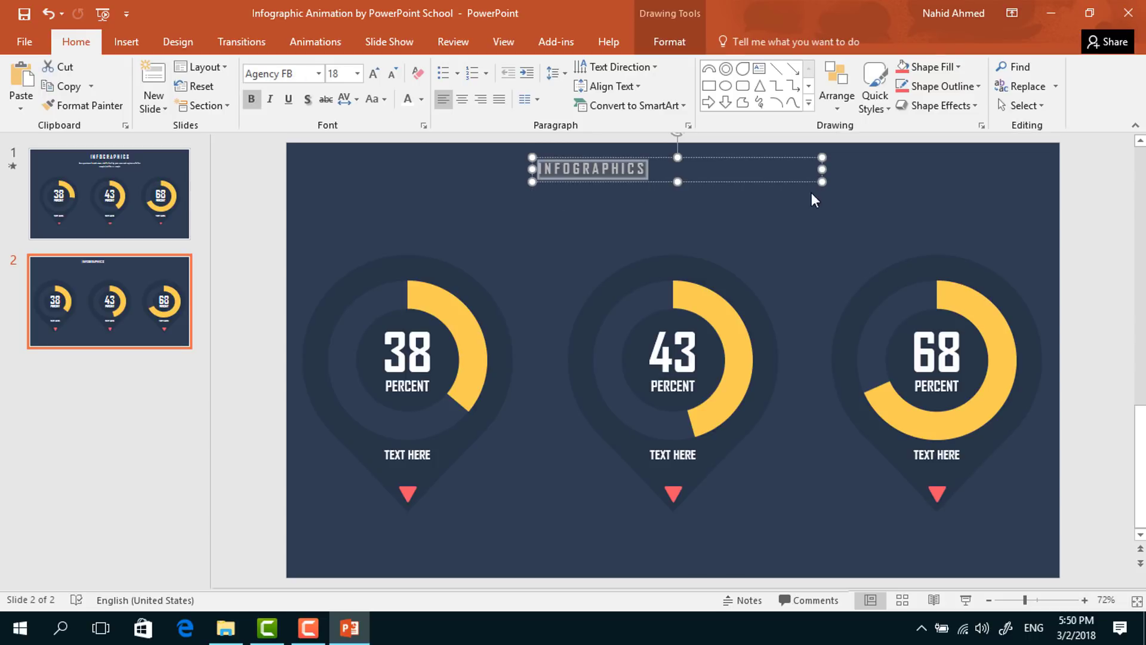
pyautogui.click(464, 102)
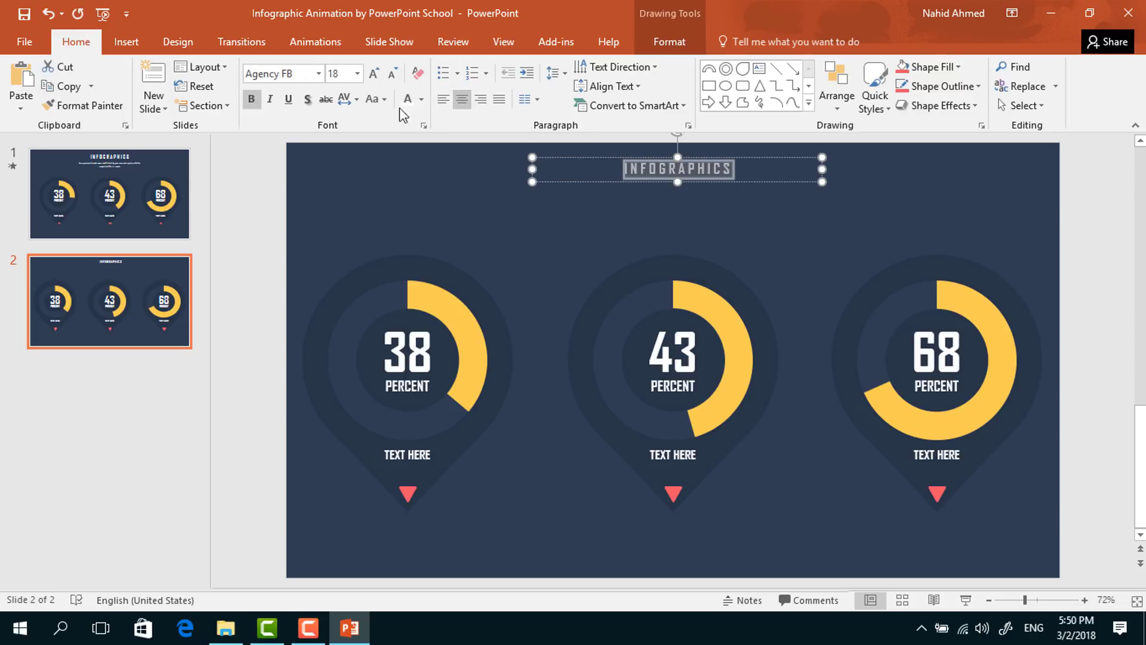
pyautogui.click(374, 74)
pyautogui.click(374, 74)
pyautogui.click(374, 74)
pyautogui.click(374, 74)
pyautogui.click(374, 74)
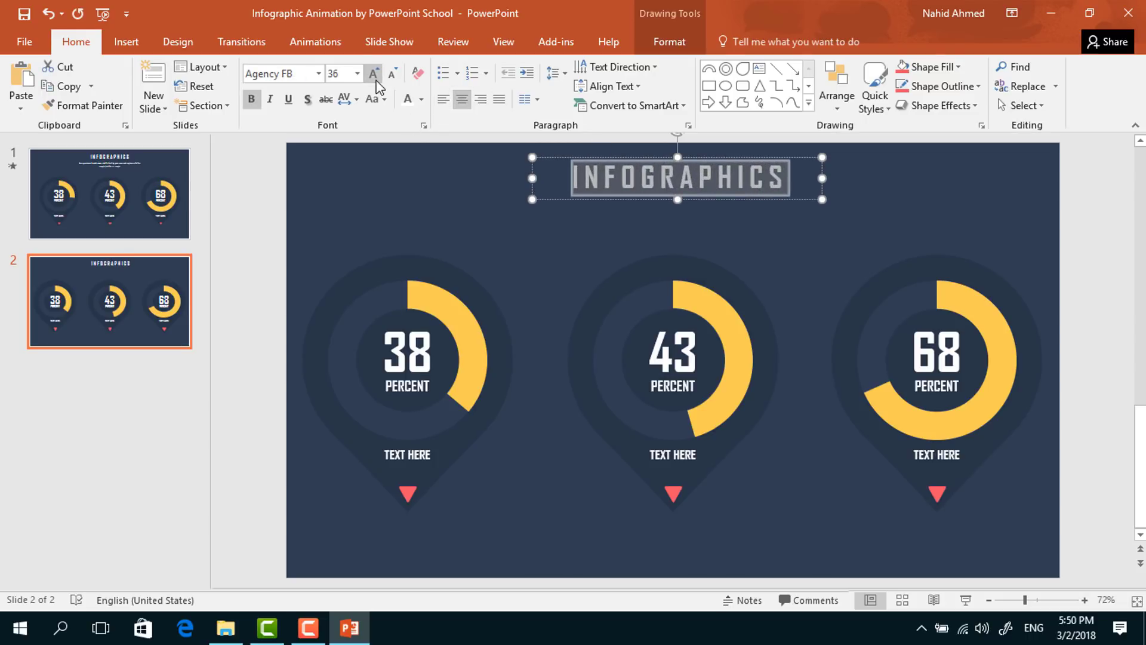
pyautogui.click(567, 201)
# Duplicate the title below it as a 14 pt pasted subtitle
pyautogui.moveTo(585, 203); pyautogui.dragTo(780, 202)
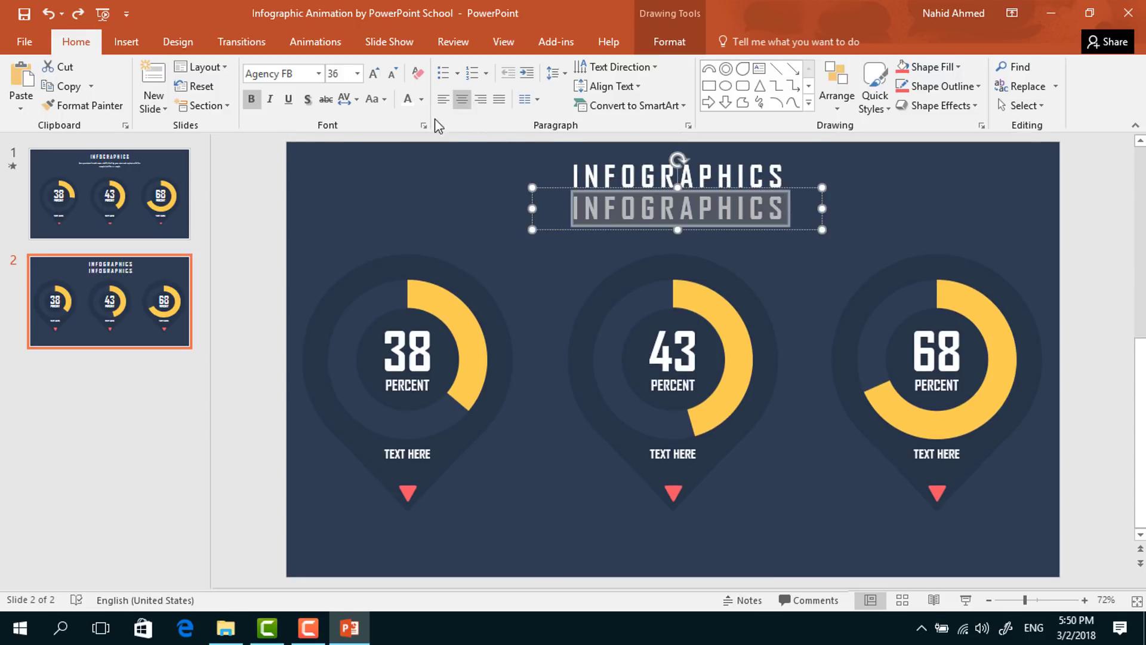
pyautogui.click(345, 76)
pyautogui.write('14')
pyautogui.press('Return')
pyautogui.write('Here you have to add some subtitle text by your own and replace with this sample text this is simple')
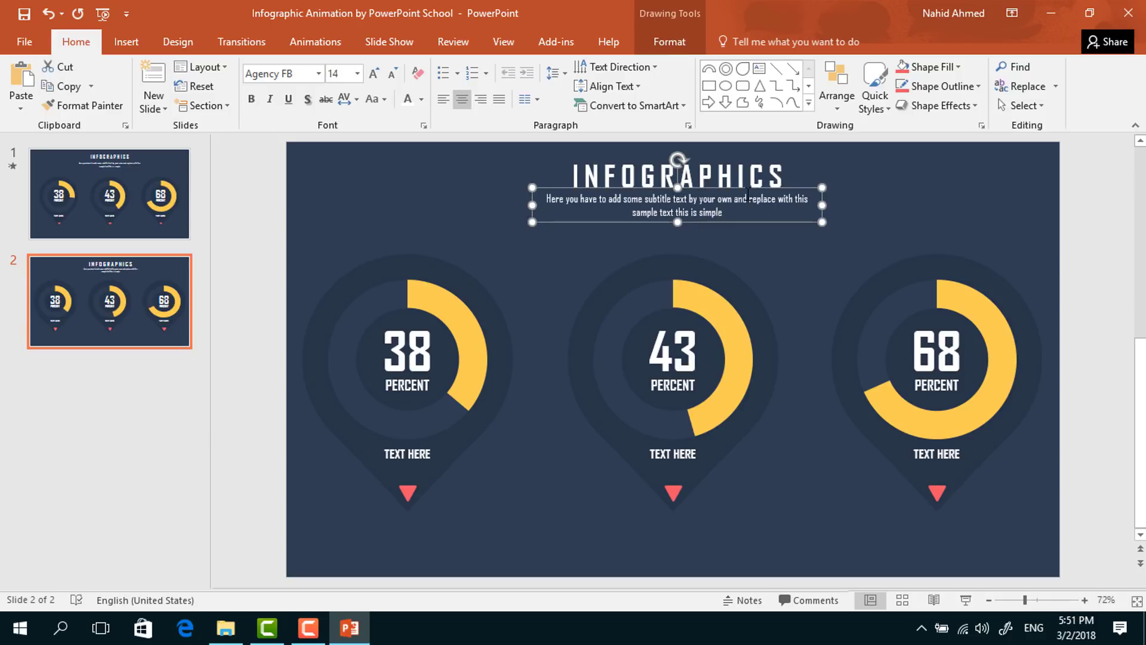
# Group the title and subtitle and centre the group horizontally on the slide
pyautogui.keyDown('shift'); pyautogui.click(749, 178); pyautogui.keyUp('shift')
pyautogui.hotkey('ctrl', 'g')
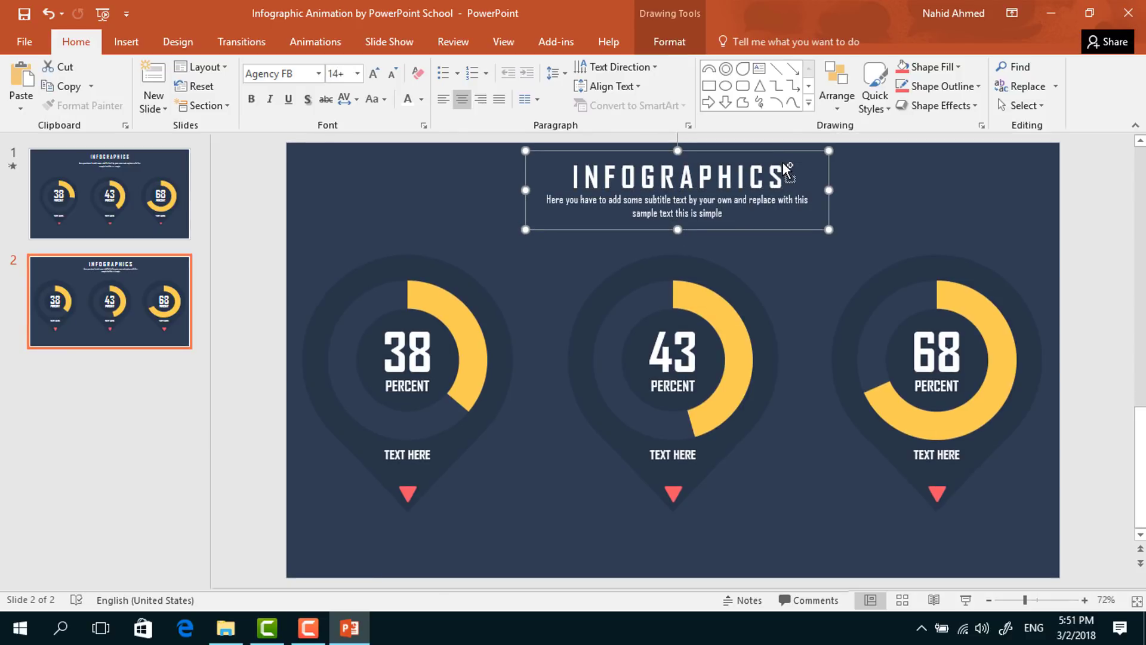
pyautogui.click(670, 42)
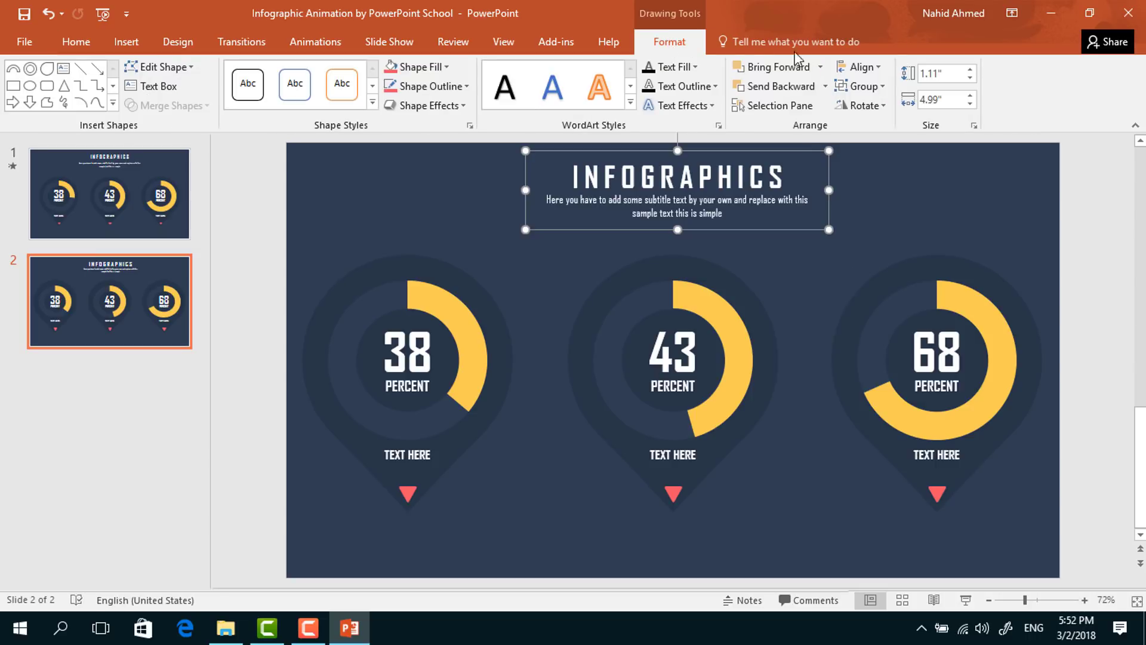
pyautogui.click(859, 67)
pyautogui.click(880, 109)
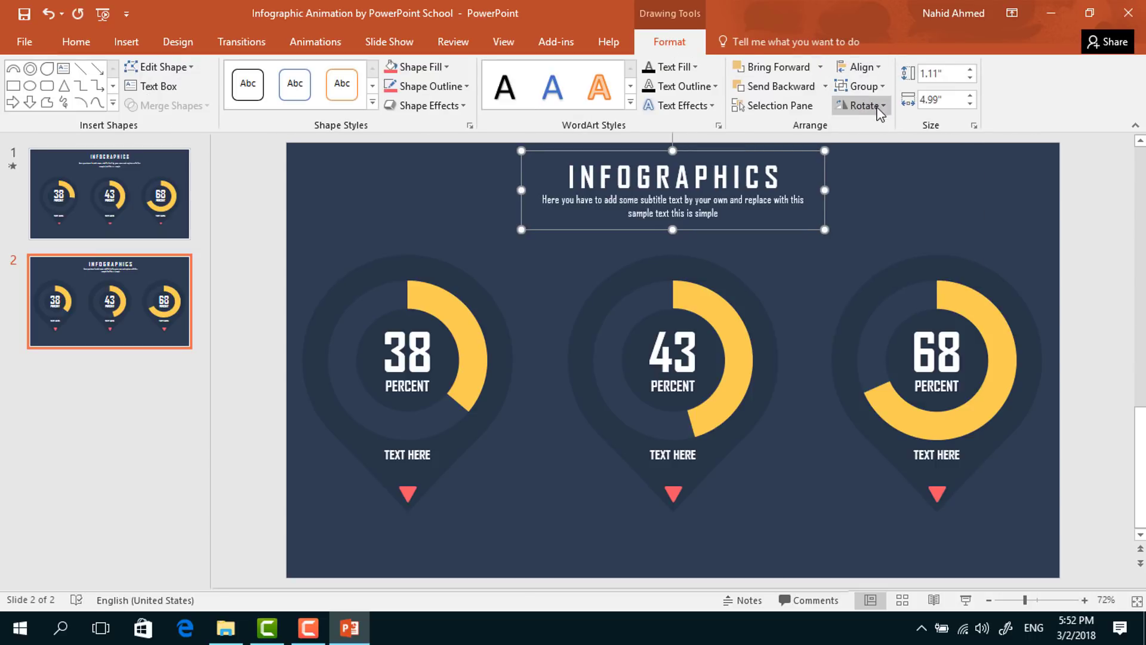
pyautogui.click(872, 189)
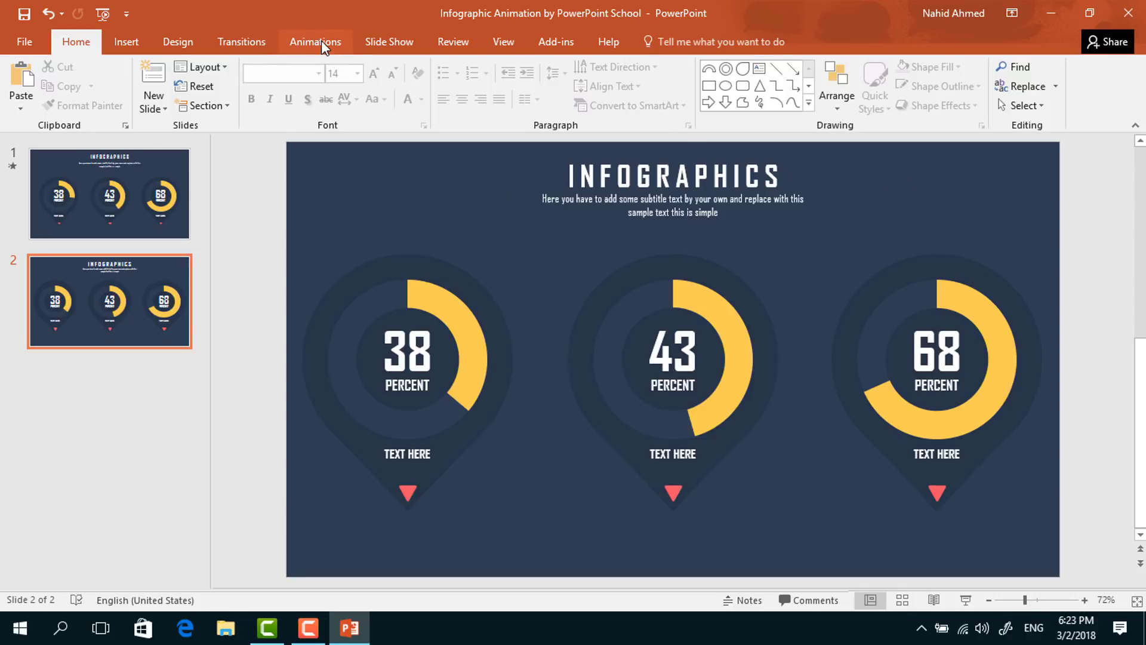
# Show the Animation Pane and give the 38 pin's teardrop a Fade entrance
pyautogui.click(321, 42)
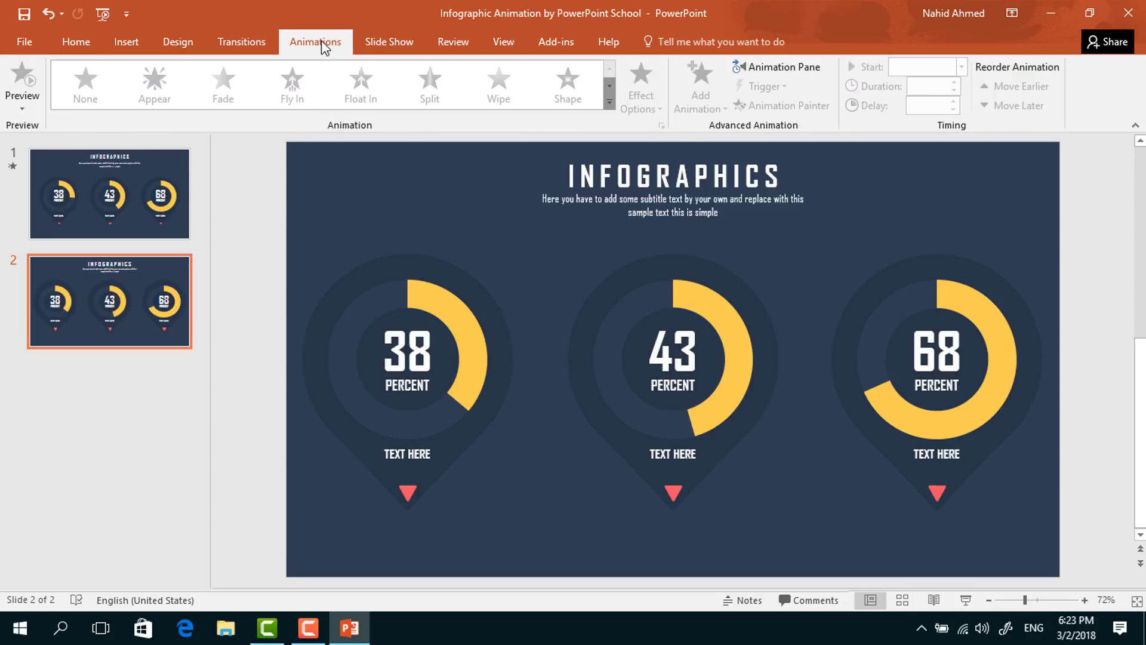
pyautogui.click(797, 70)
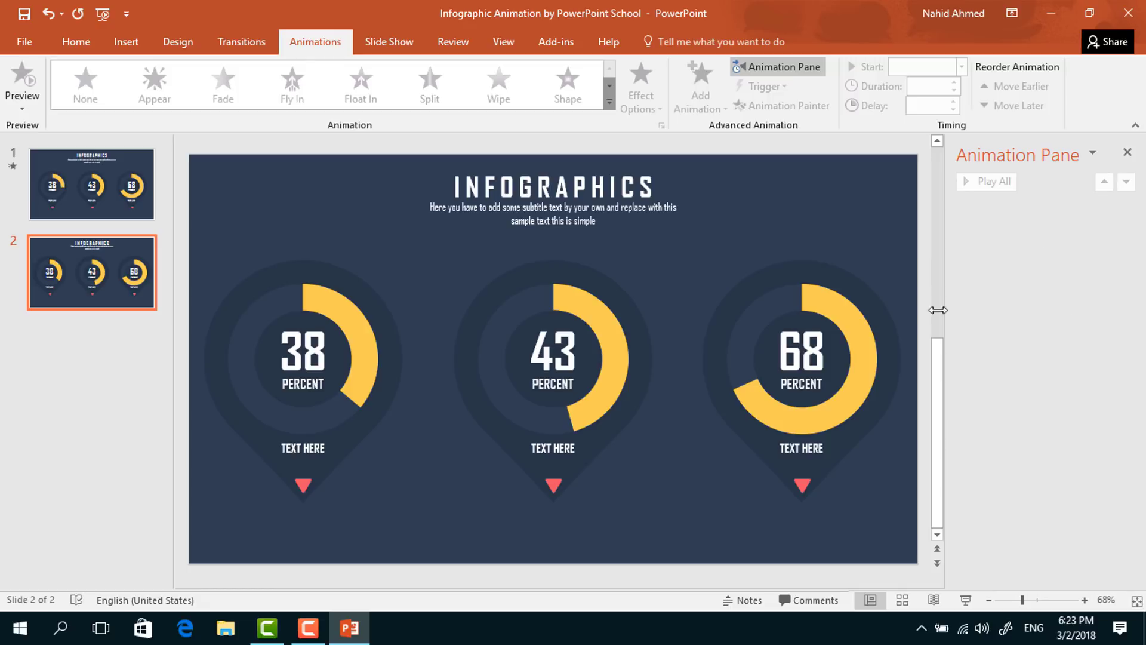
pyautogui.click(368, 296)
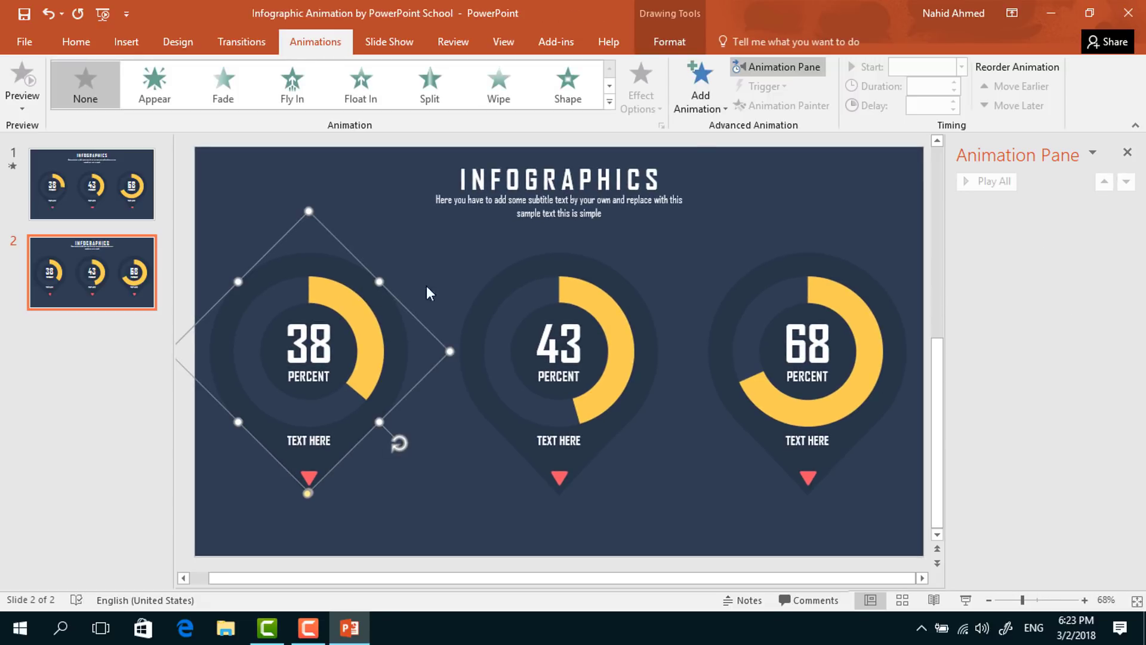
pyautogui.click(712, 107)
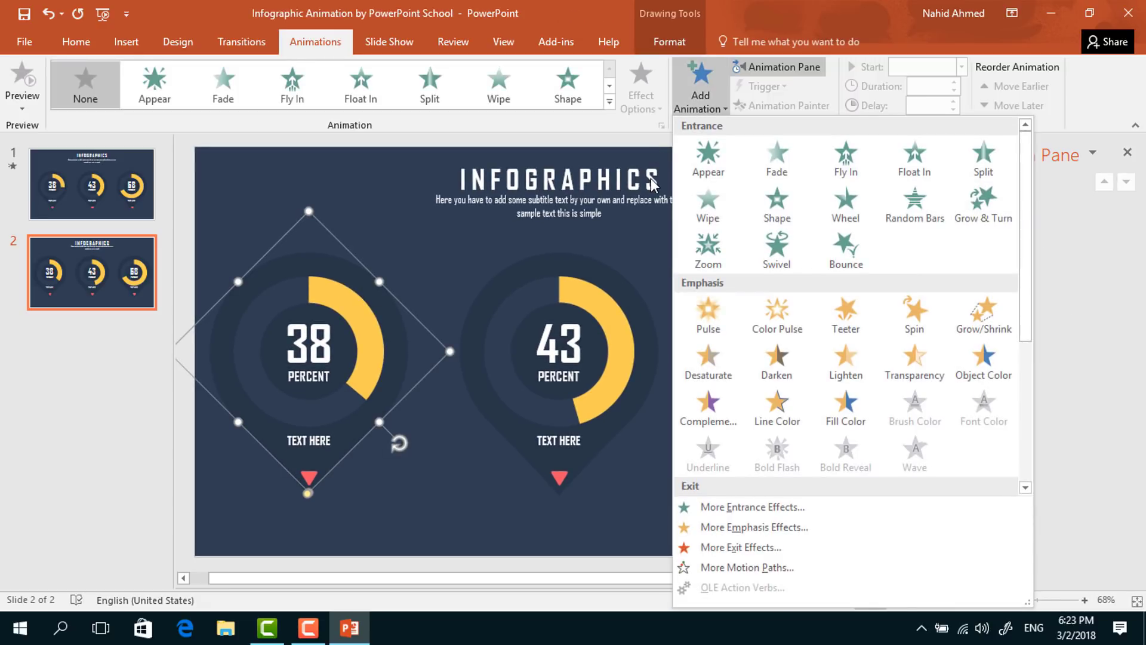
pyautogui.click(782, 175)
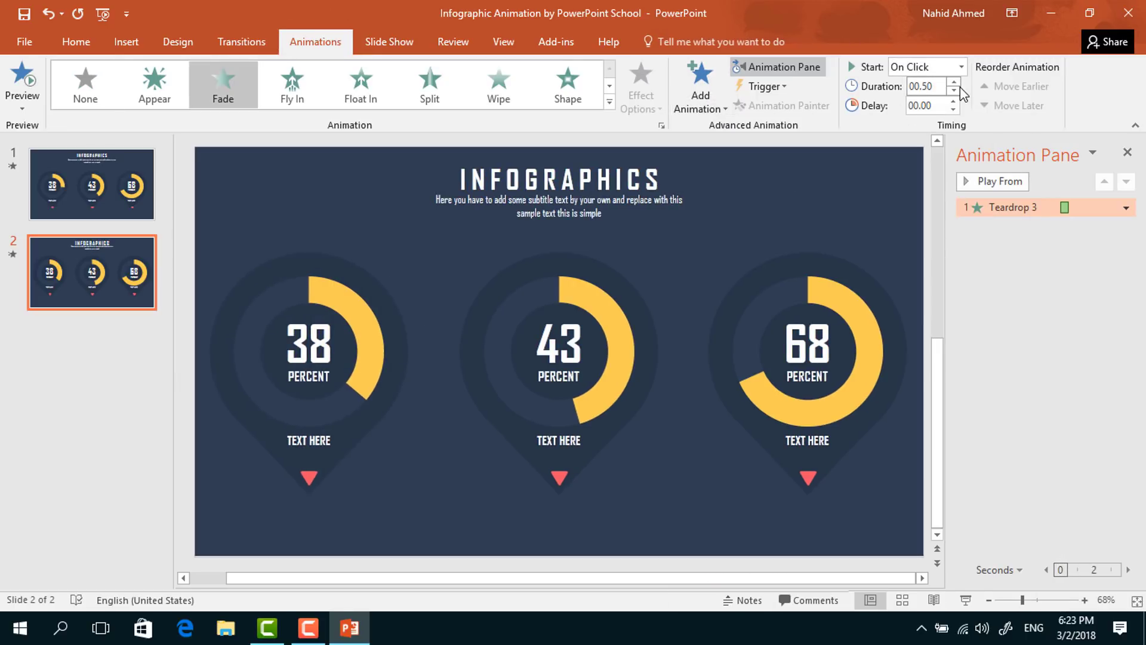
pyautogui.click(261, 324)
# Give the 38 pin's ring a Fade entrance starting After Previous
pyautogui.click(695, 104)
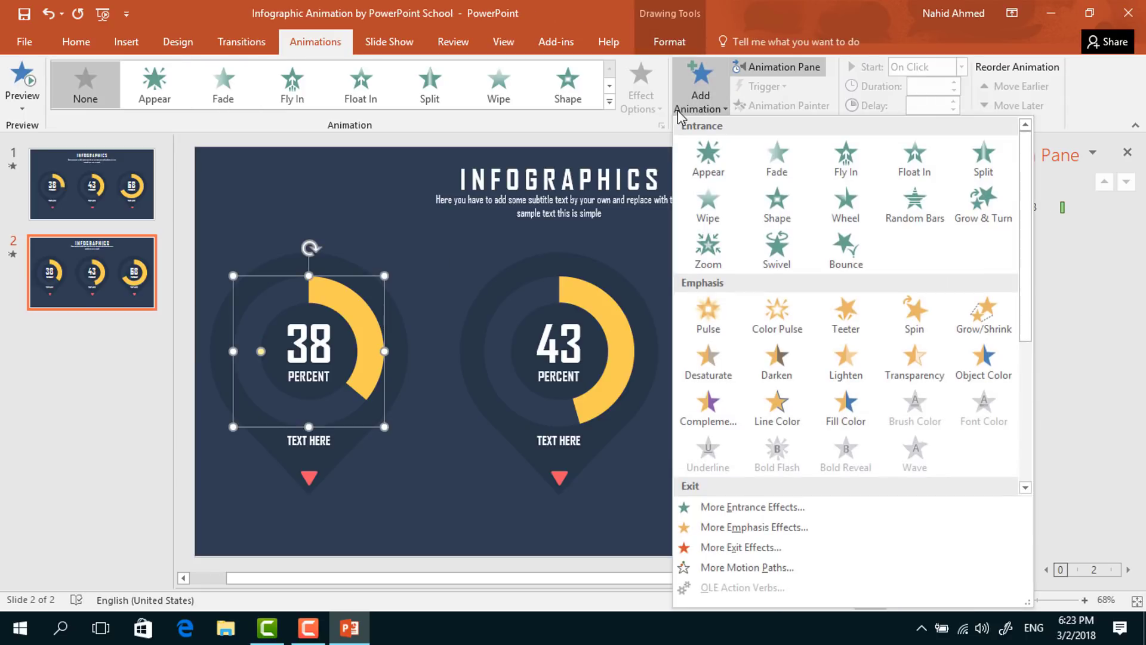
pyautogui.click(794, 179)
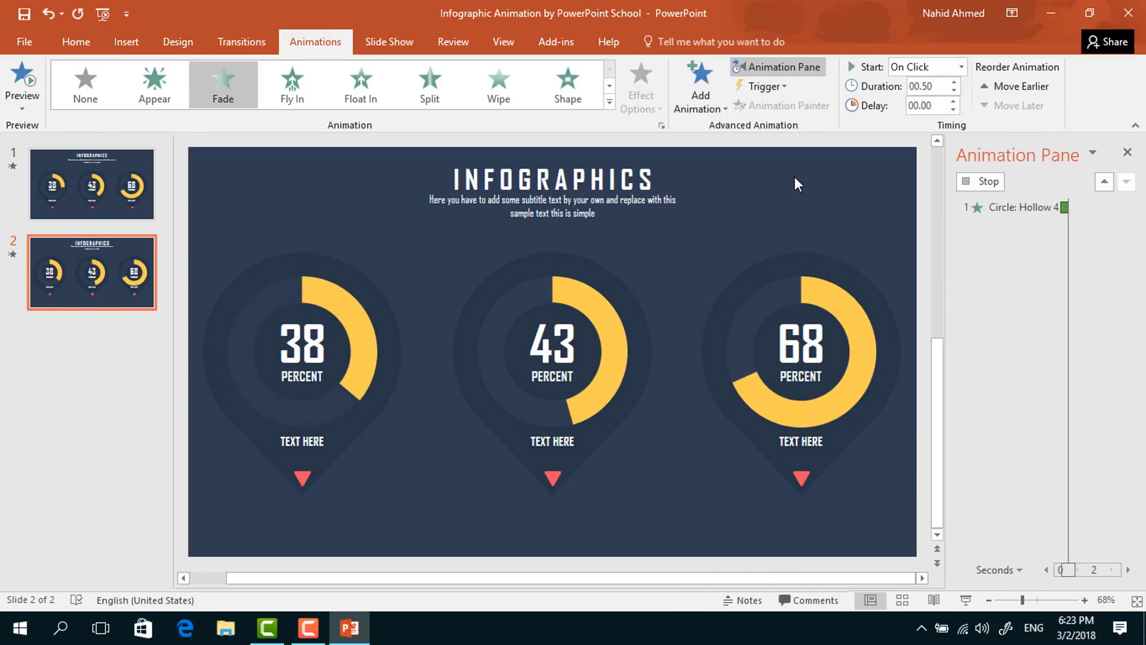
pyautogui.click(961, 67)
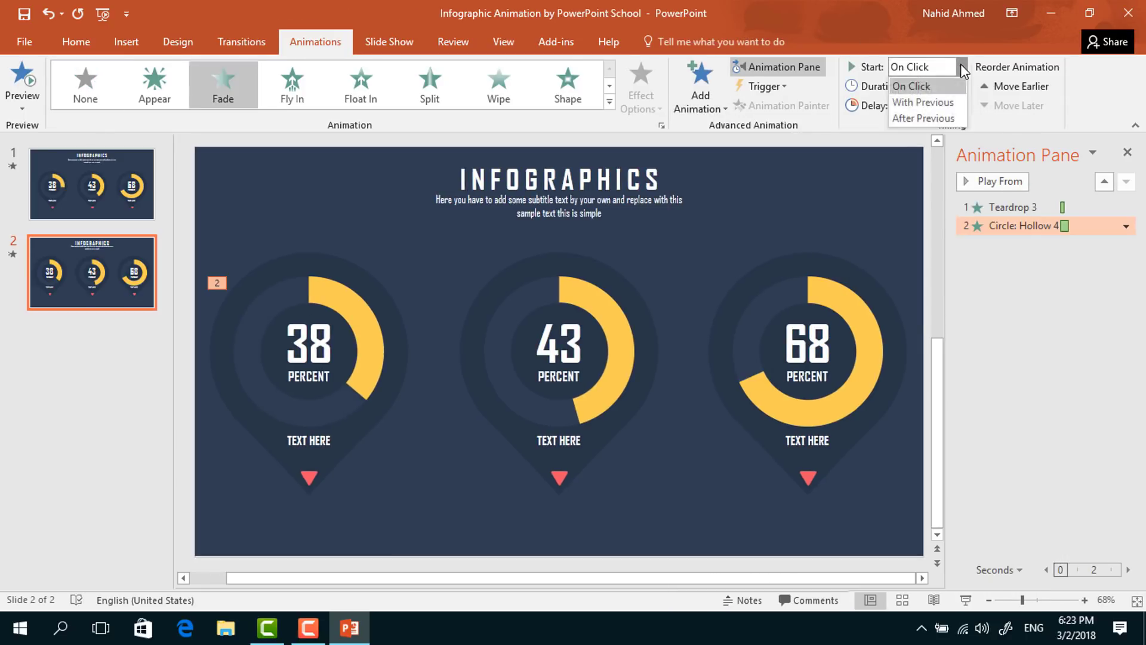
pyautogui.click(941, 118)
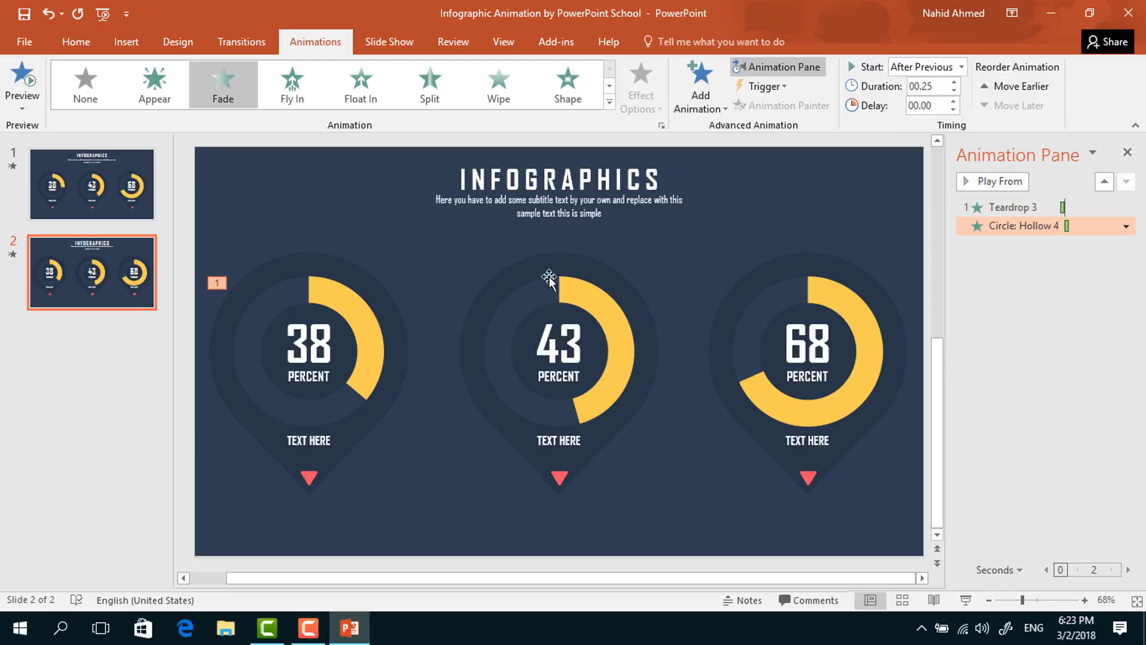
# Fade in the 38 pin's yellow arc After Previous, with 0.25 s duration and 0.25 s delay
pyautogui.click(355, 300)
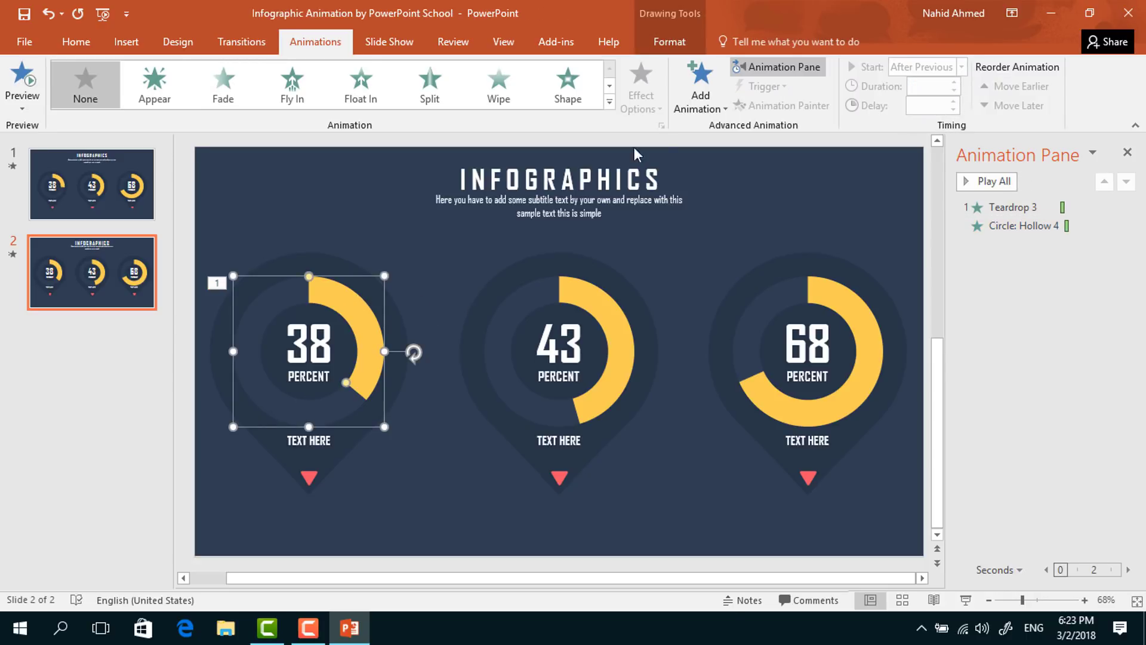
pyautogui.click(712, 111)
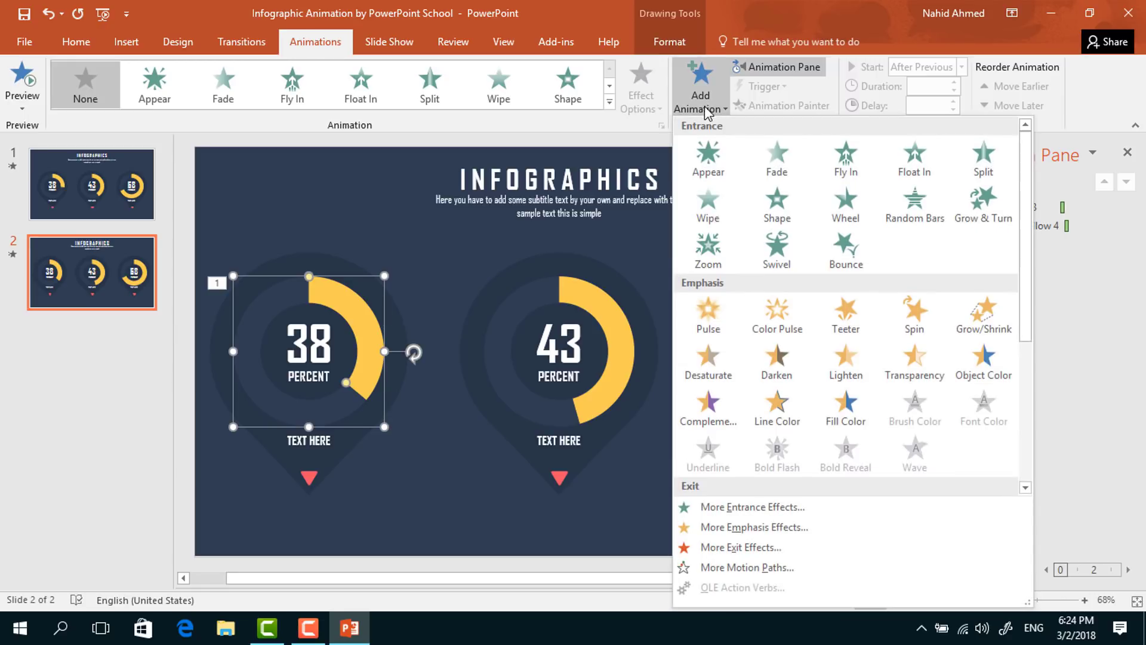
pyautogui.click(790, 176)
pyautogui.click(960, 68)
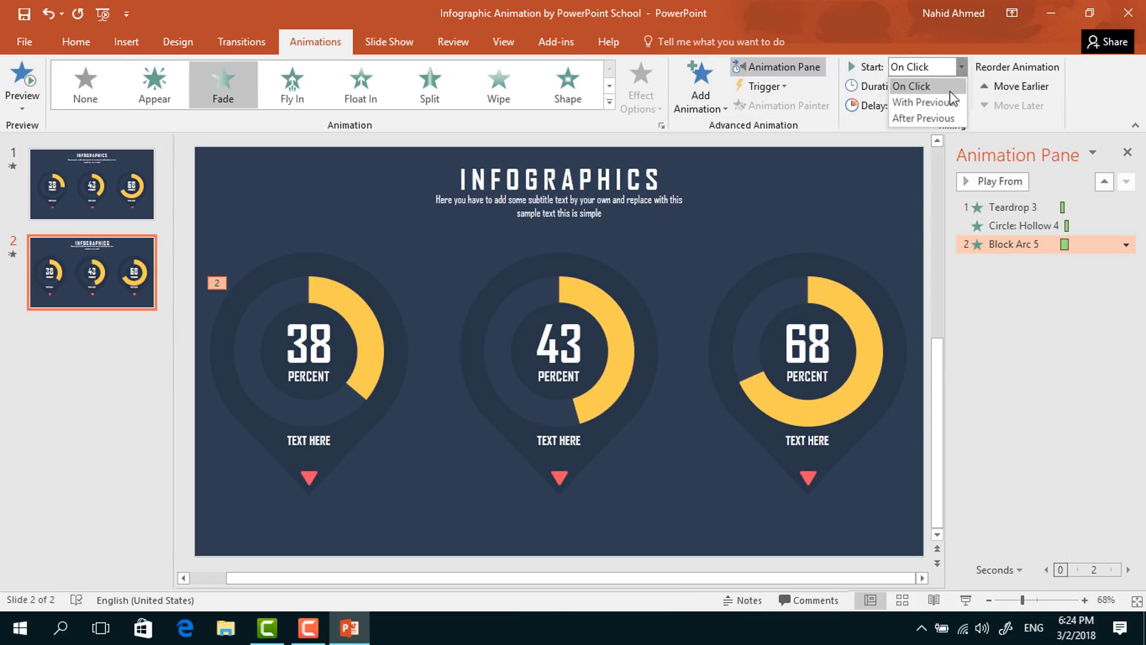
pyautogui.click(937, 120)
pyautogui.click(954, 90)
pyautogui.click(953, 101)
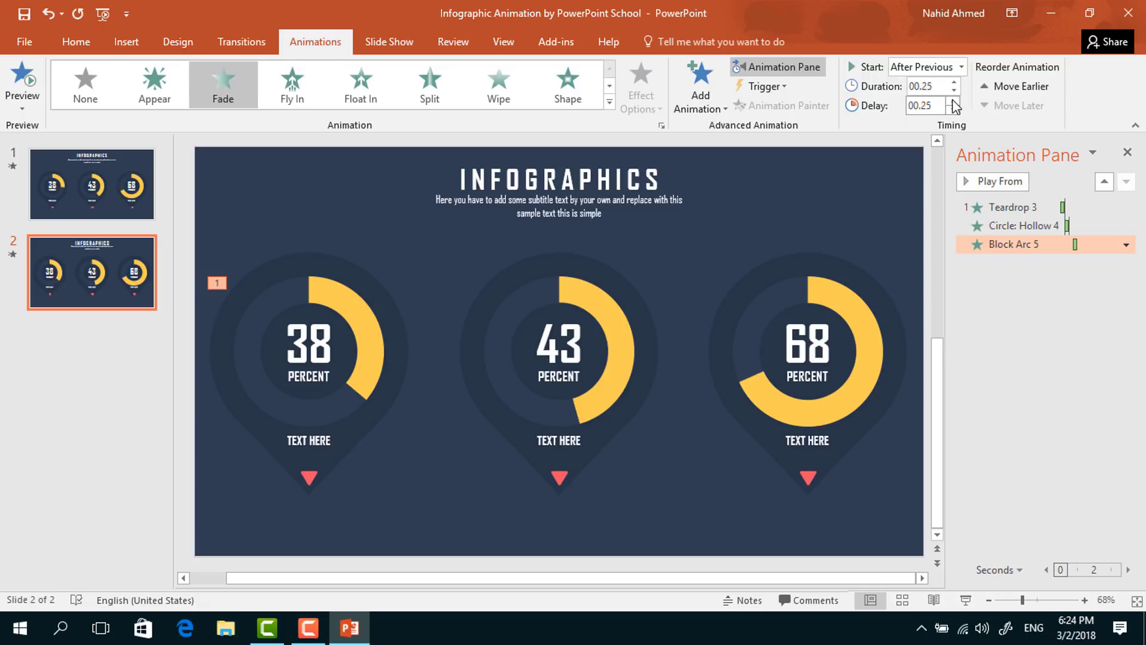
pyautogui.click(333, 332)
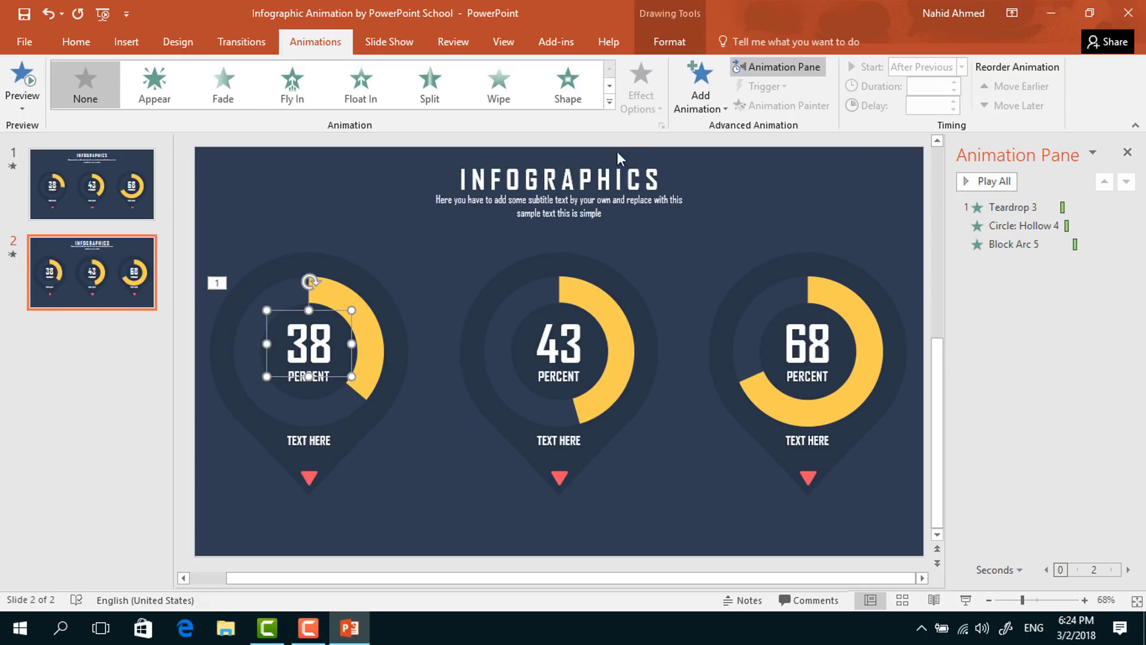
# Zoom in the 38 number After Previous with a 0.25 s duration
pyautogui.click(692, 100)
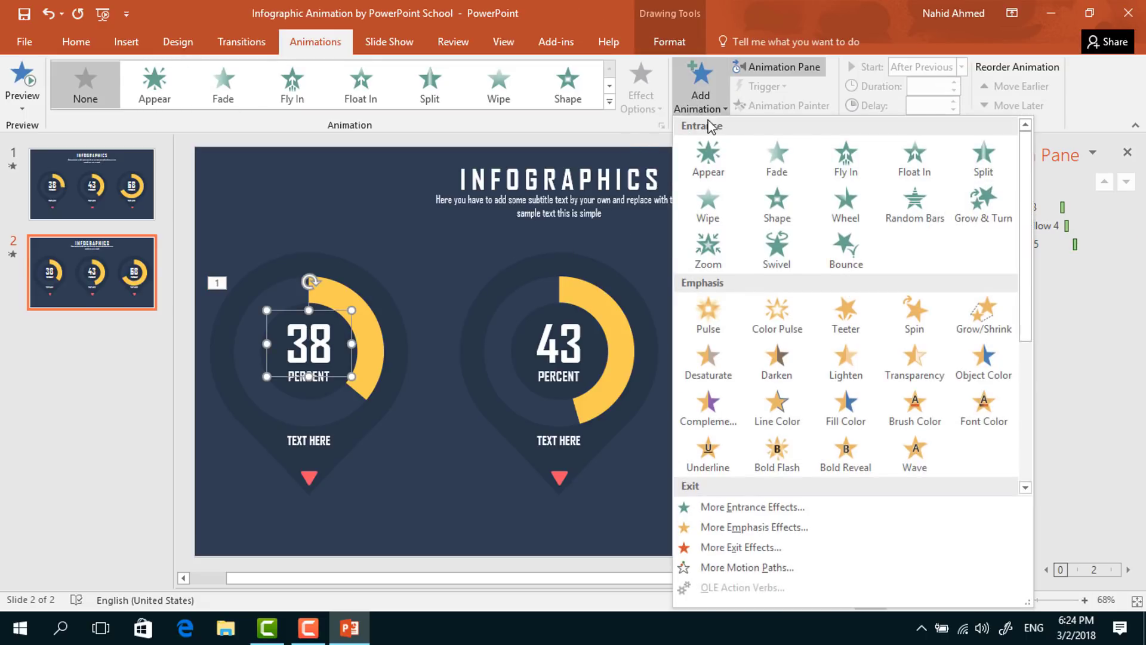
pyautogui.click(732, 253)
pyautogui.click(962, 67)
pyautogui.click(914, 117)
pyautogui.click(954, 91)
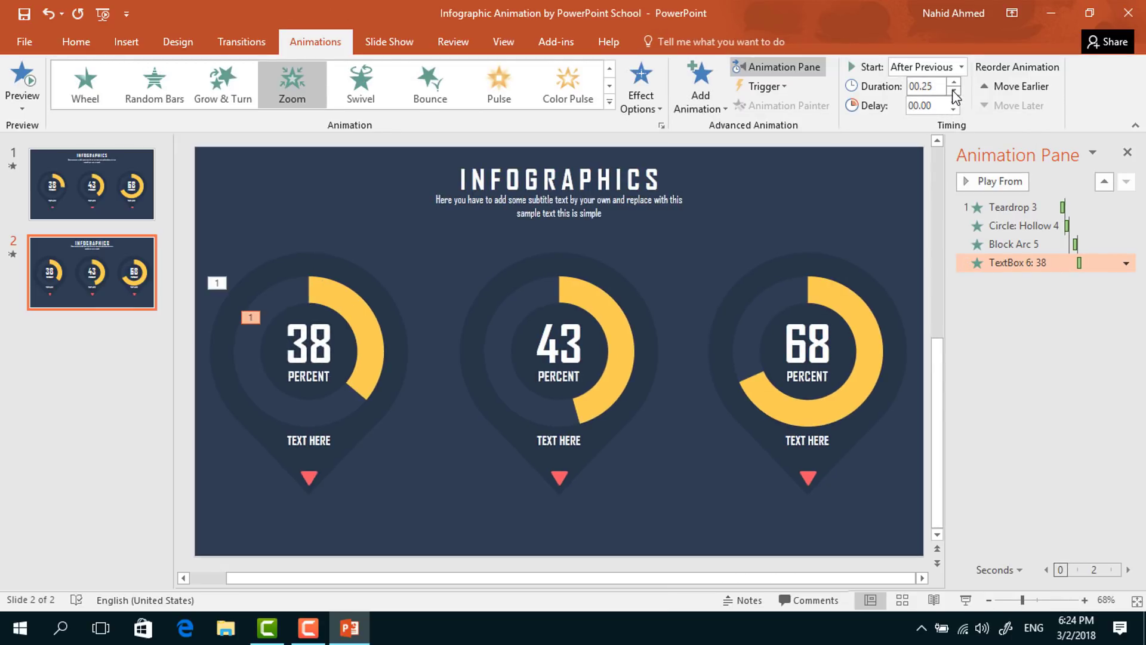
# Give the PERCENT label under 38 a Fade entrance starting After Previous
pyautogui.click(317, 384)
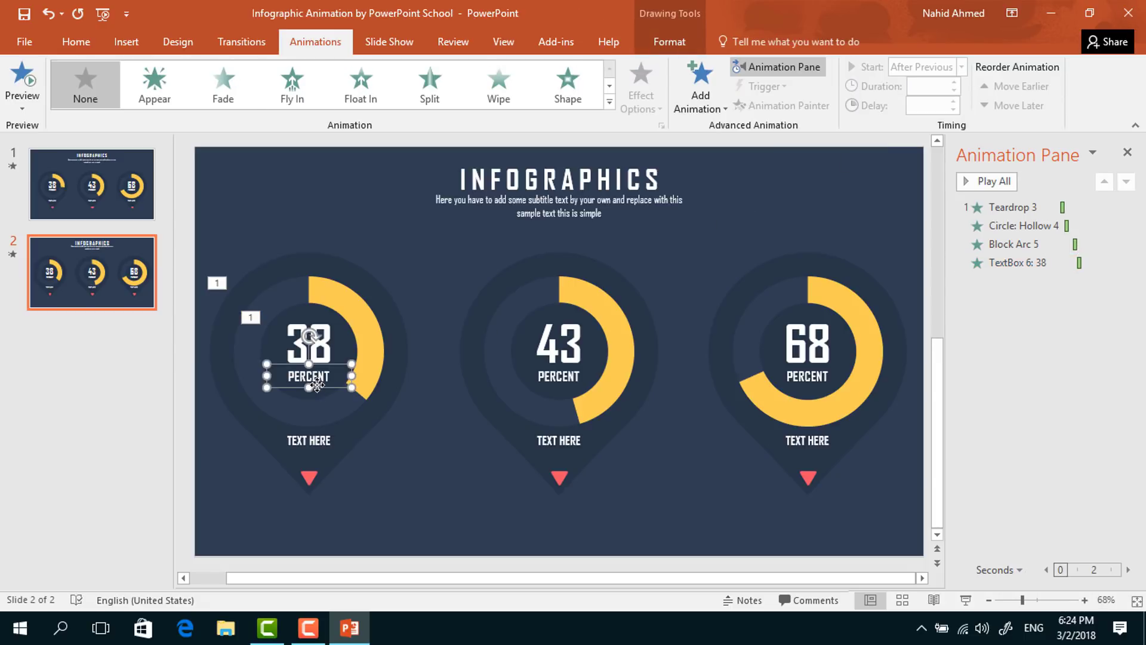
pyautogui.click(693, 103)
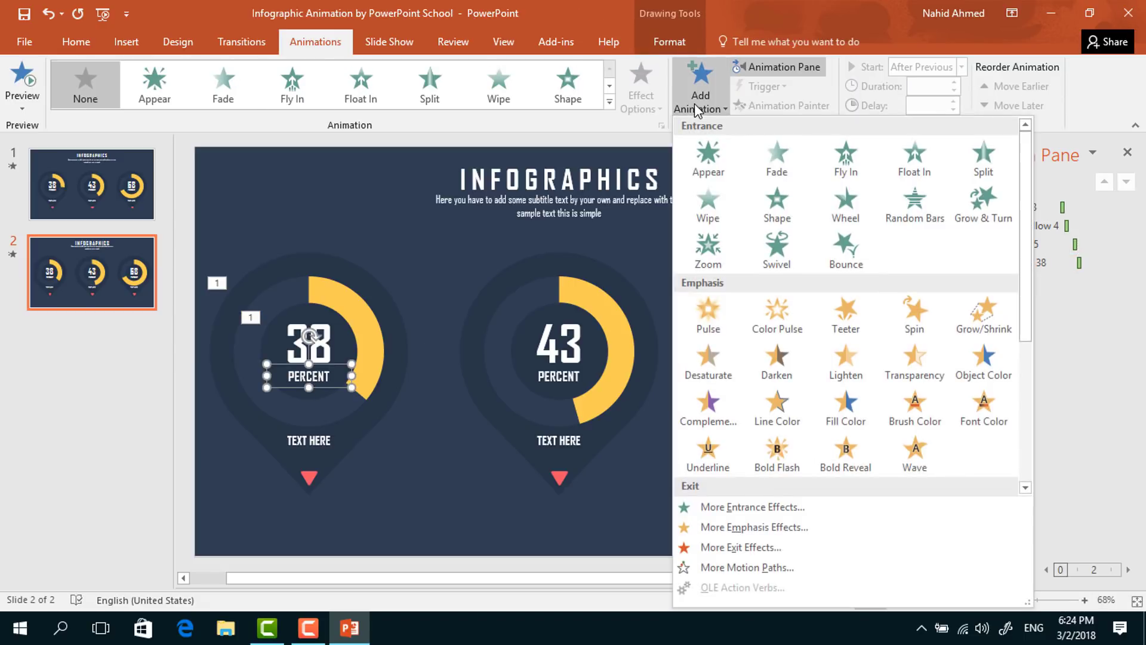
pyautogui.click(787, 172)
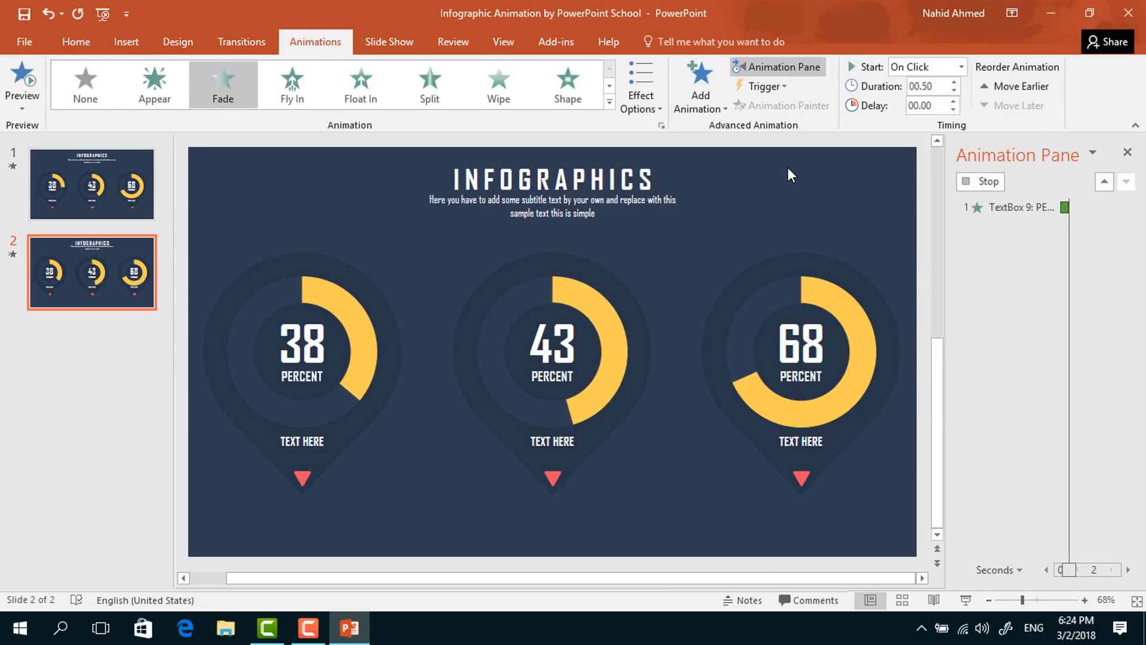
pyautogui.click(961, 67)
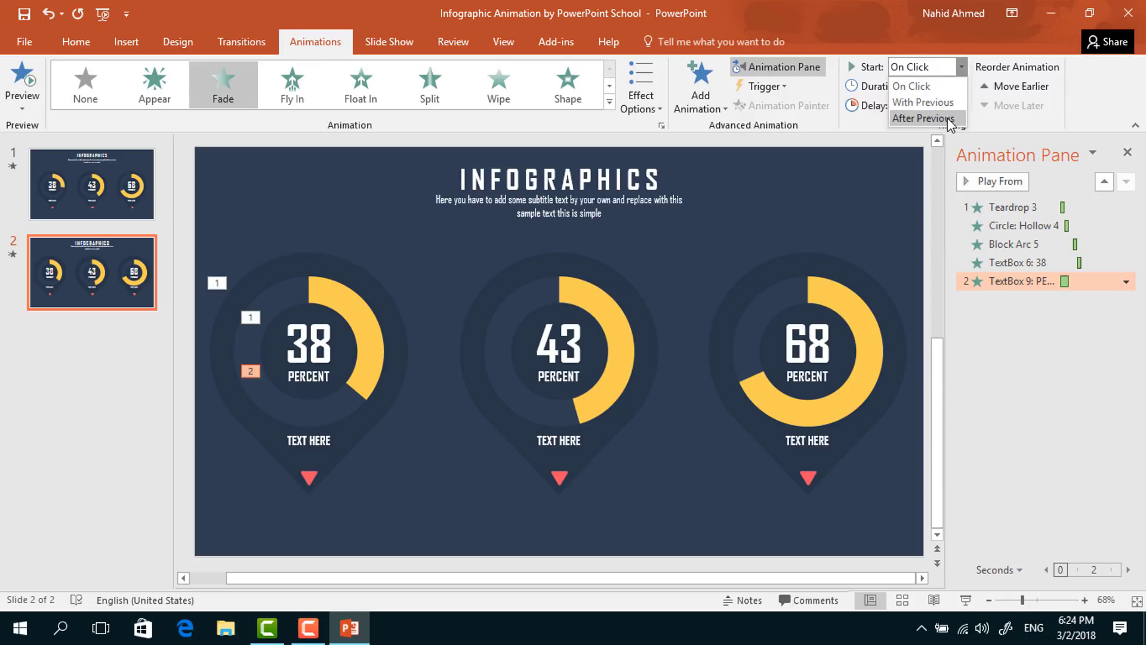
pyautogui.click(951, 119)
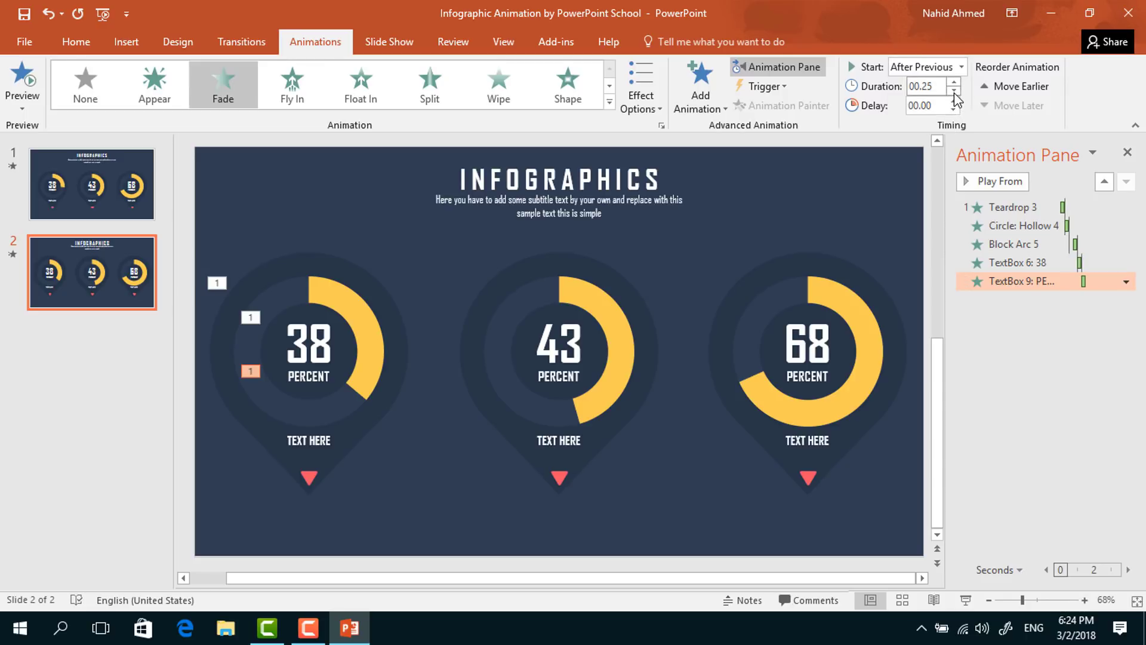
# Give the left TEXT HERE label a Zoom entrance starting After Previous
pyautogui.click(338, 442)
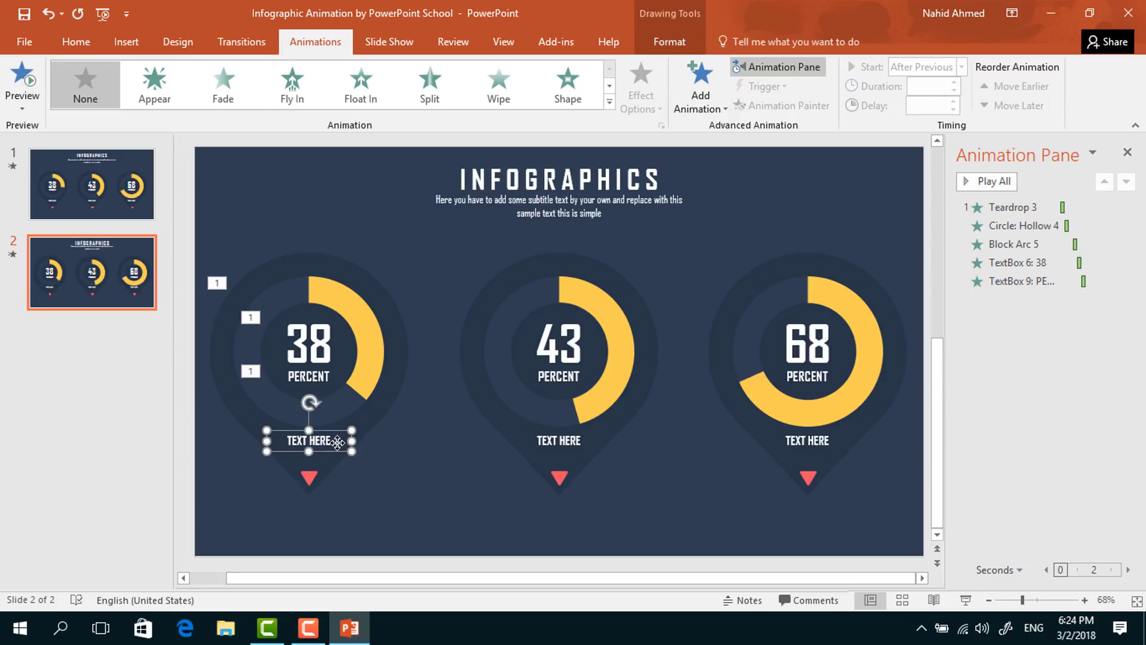
pyautogui.click(702, 95)
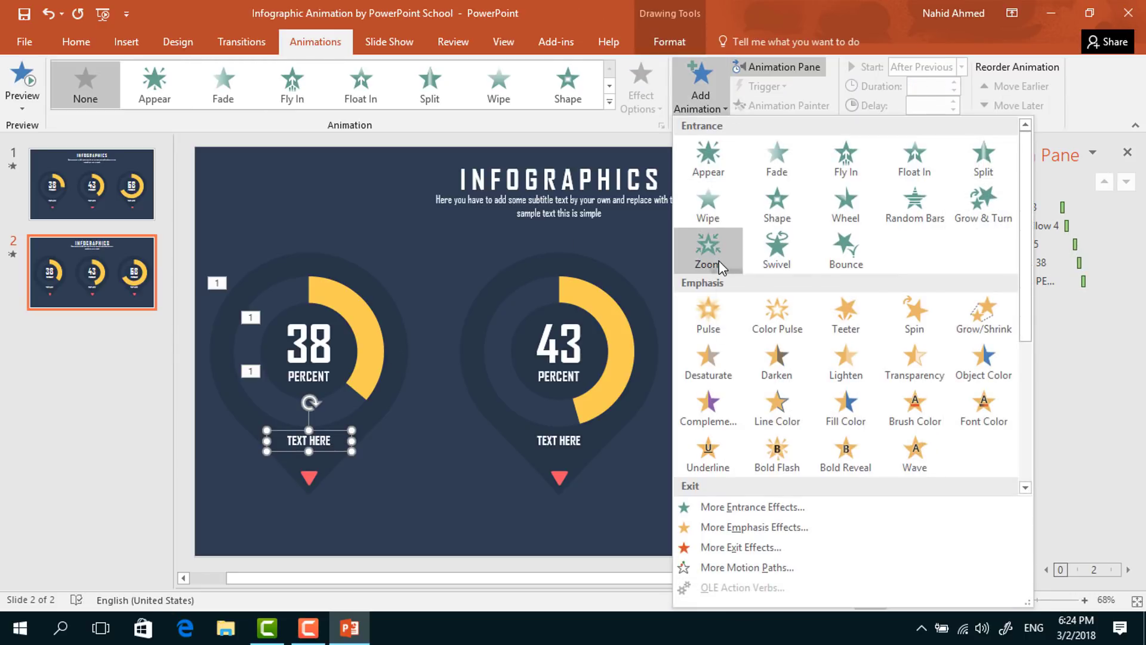
pyautogui.click(716, 242)
pyautogui.click(961, 67)
pyautogui.click(943, 115)
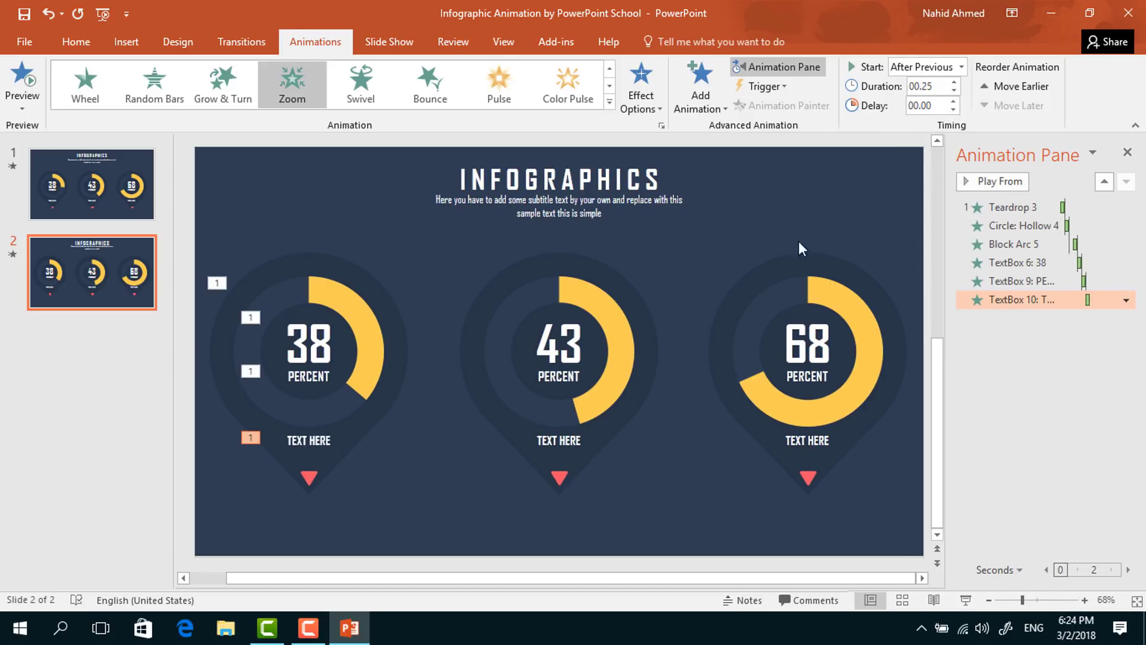
# Make the left red triangle Float Down After Previous in 0.25 s, then preview the slide show
pyautogui.click(310, 476)
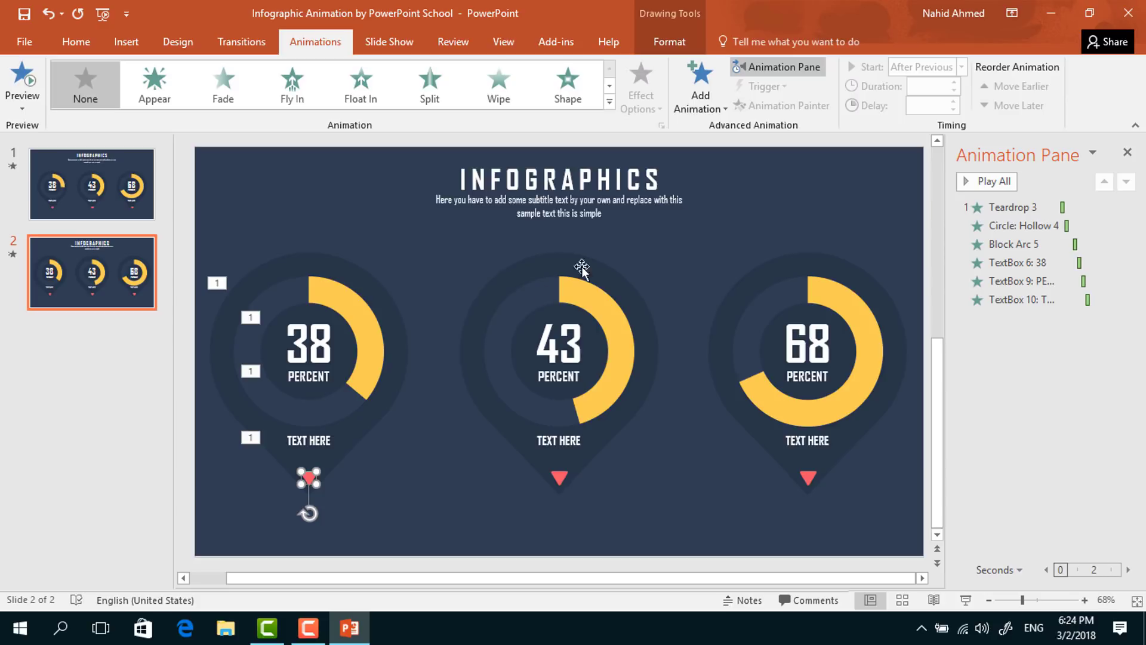
pyautogui.click(715, 102)
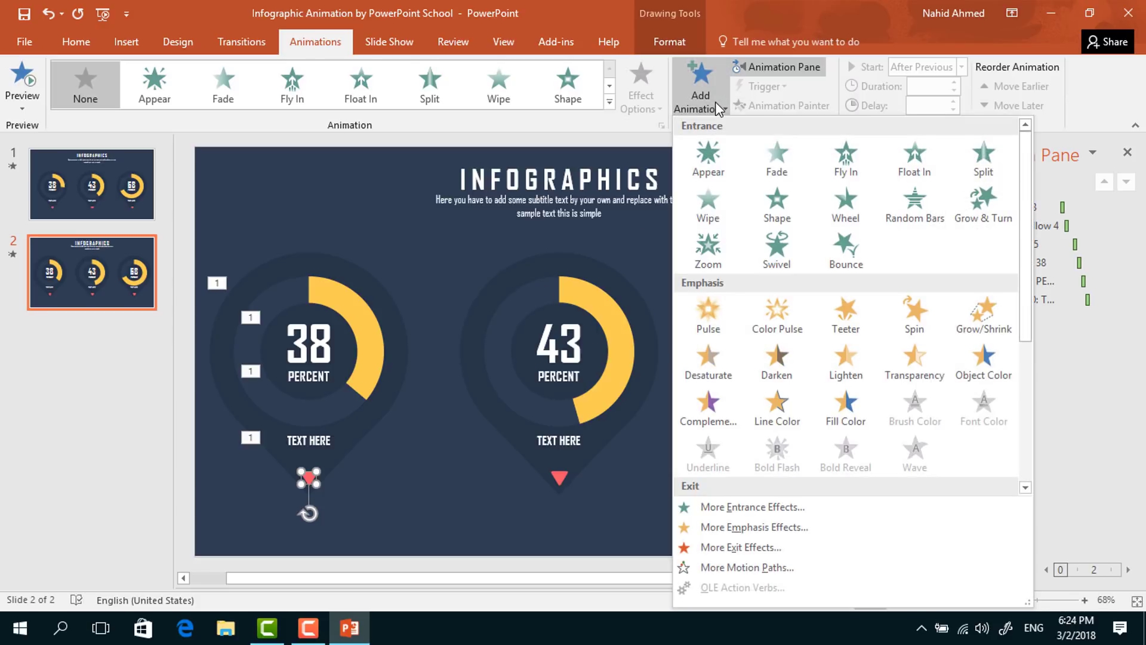
pyautogui.click(917, 166)
pyautogui.click(635, 99)
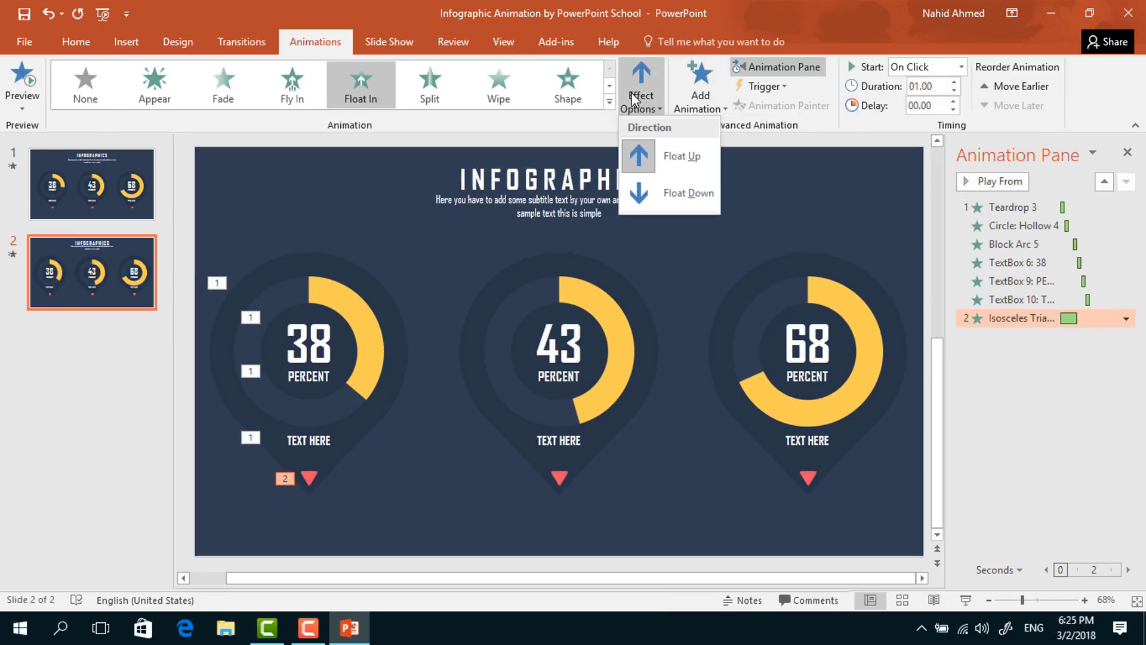
pyautogui.click(697, 199)
pyautogui.click(960, 67)
pyautogui.click(942, 118)
pyautogui.click(955, 93)
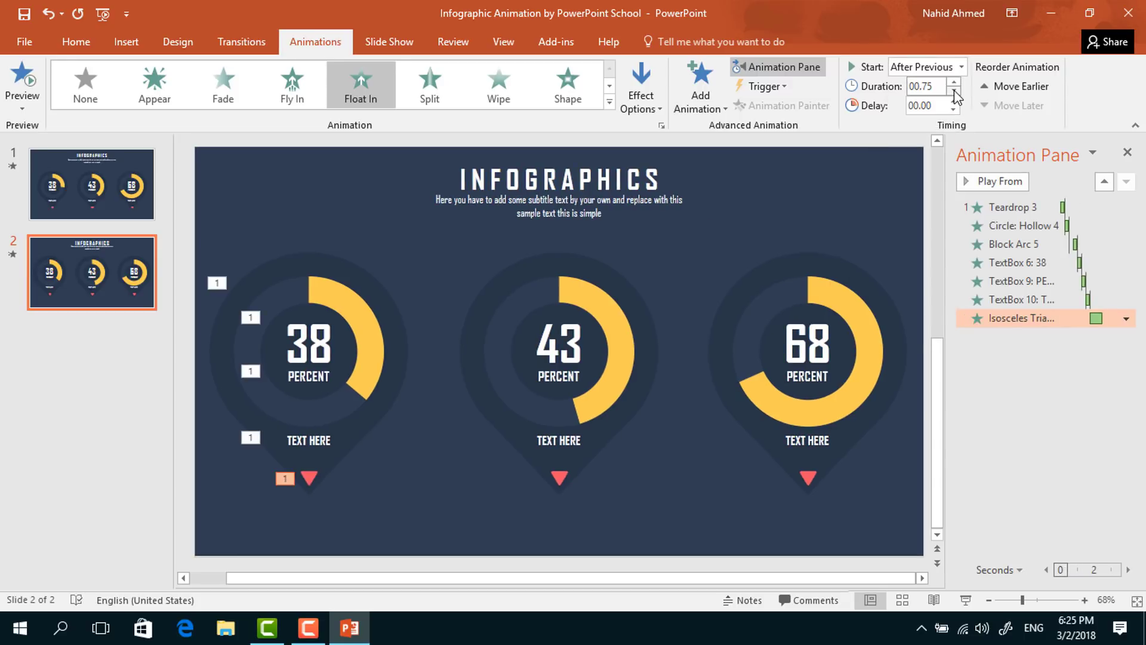
pyautogui.click(954, 93)
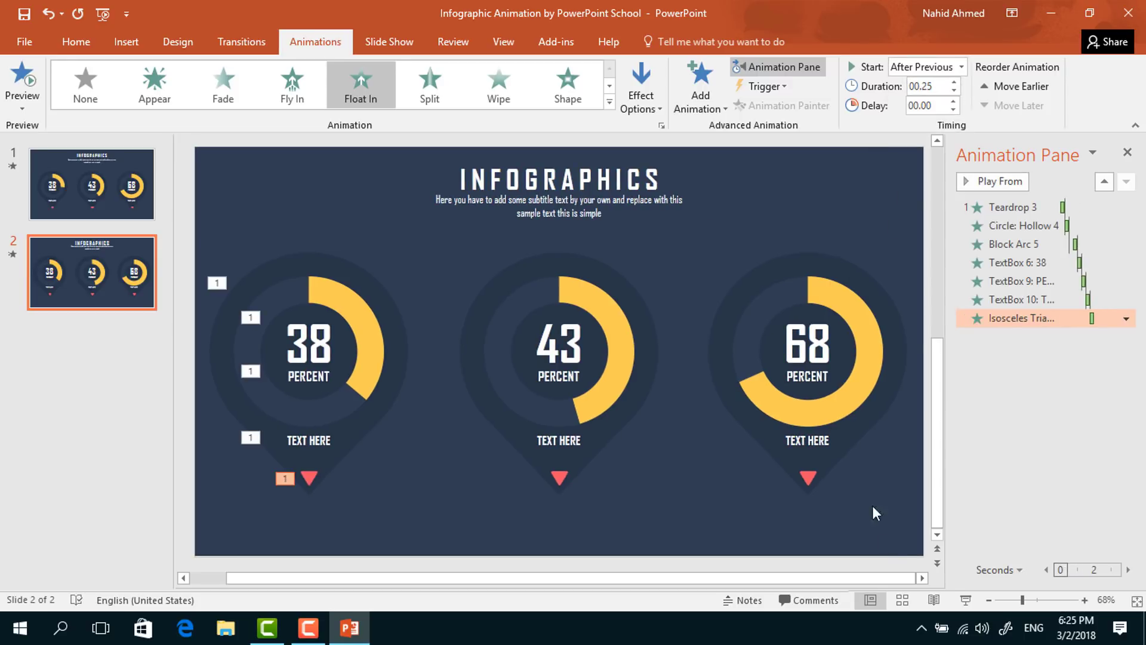
pyautogui.click(965, 599)
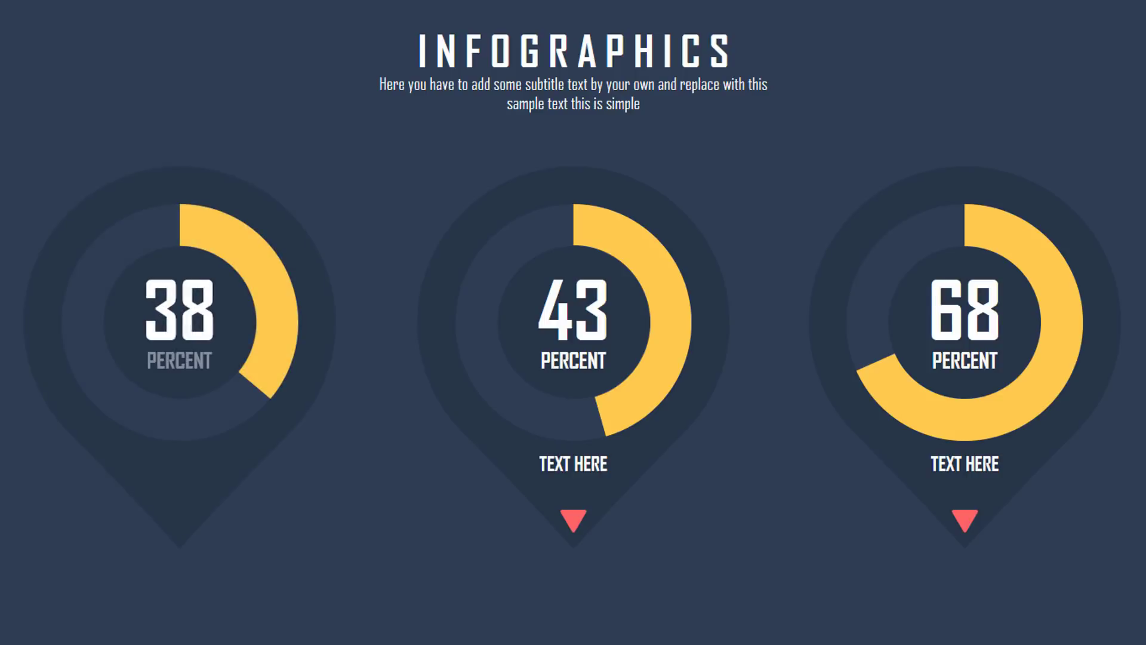
pyautogui.press('Escape')
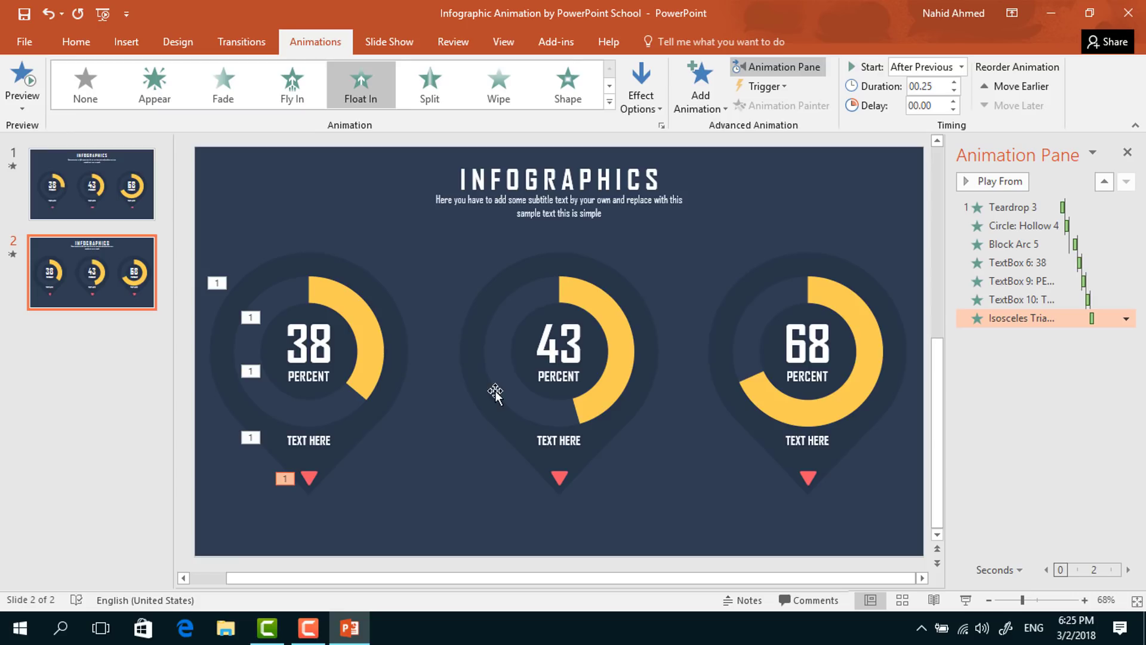
# Fade in the middle gauge's teardrop and inner circle, each After Previous
pyautogui.click(480, 395)
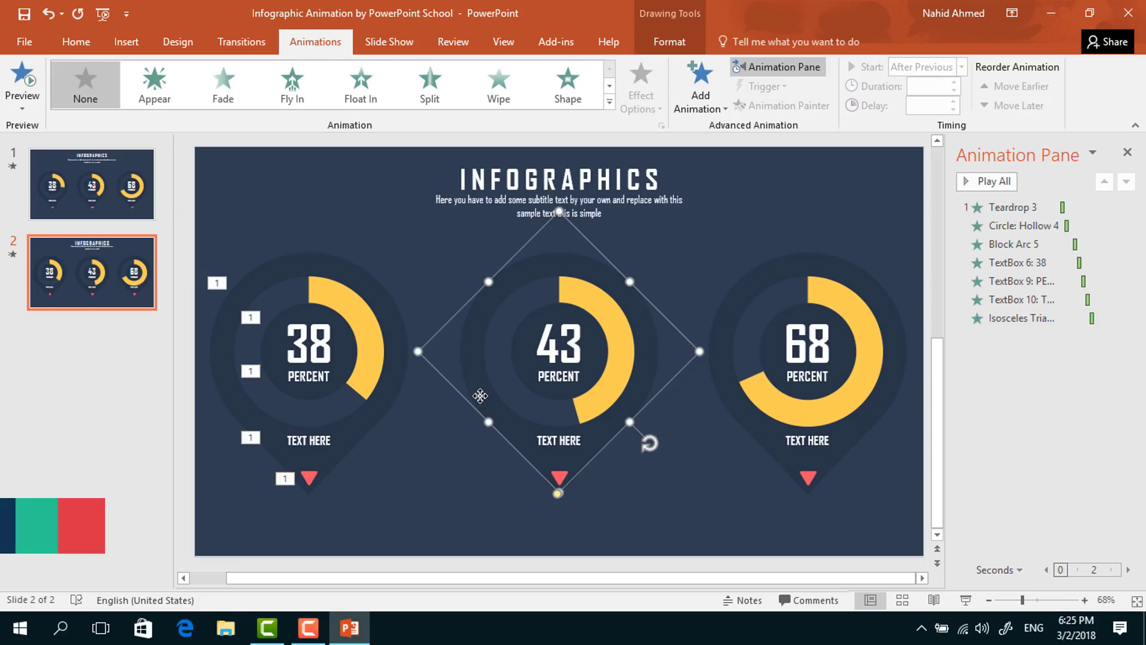
pyautogui.click(700, 99)
pyautogui.click(778, 162)
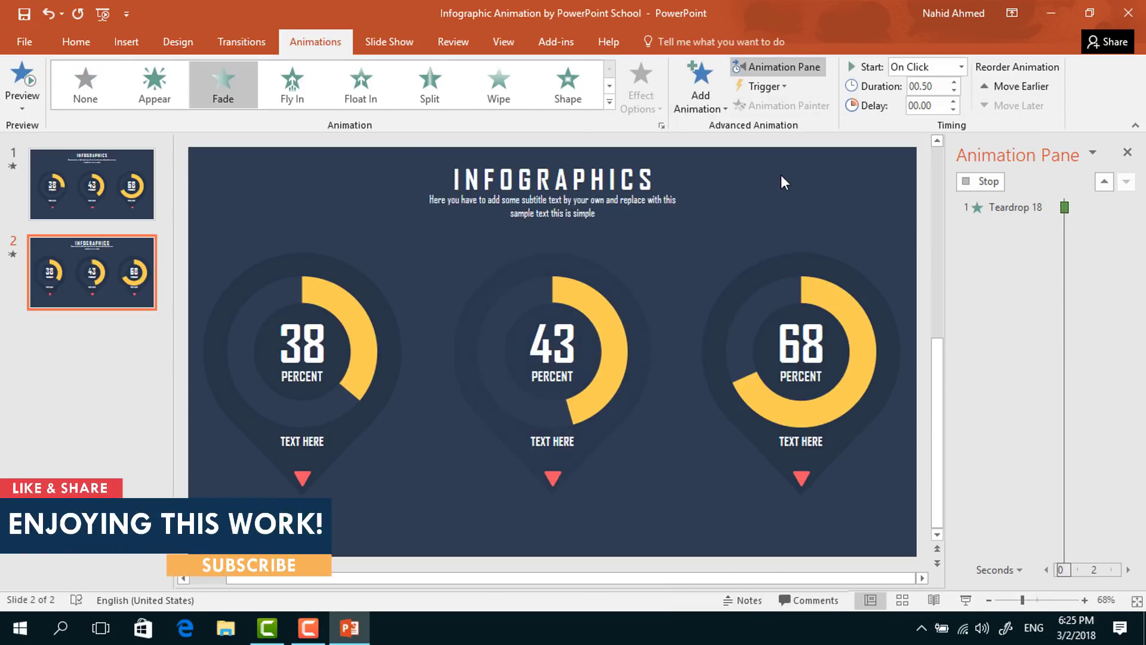
pyautogui.click(961, 66)
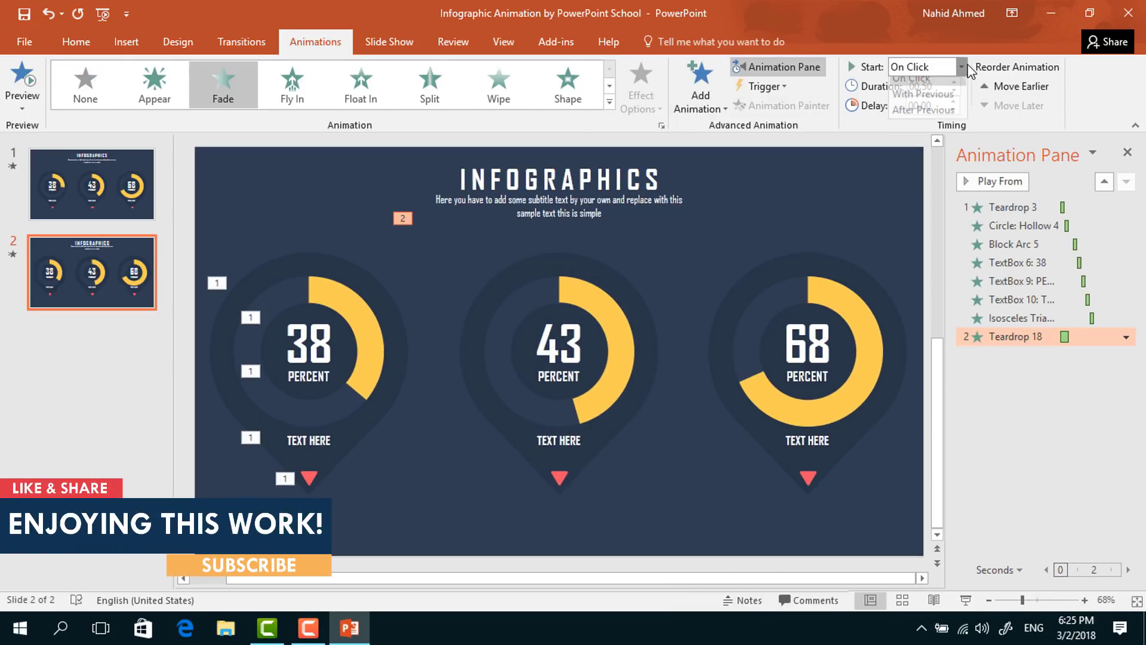
pyautogui.click(948, 118)
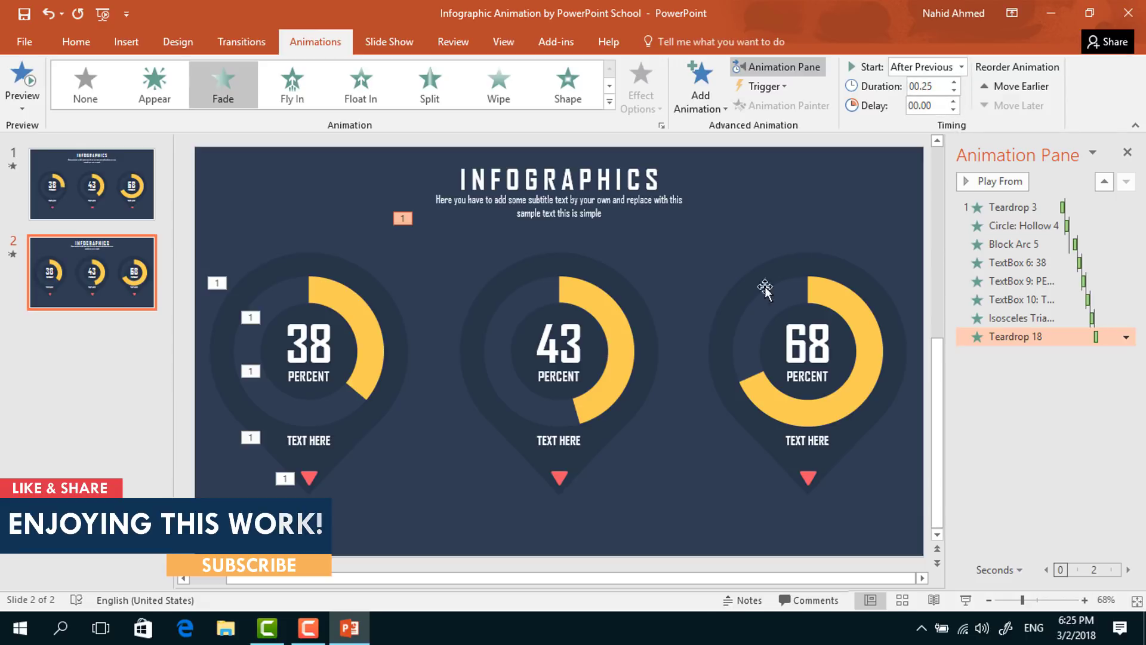
pyautogui.click(503, 326)
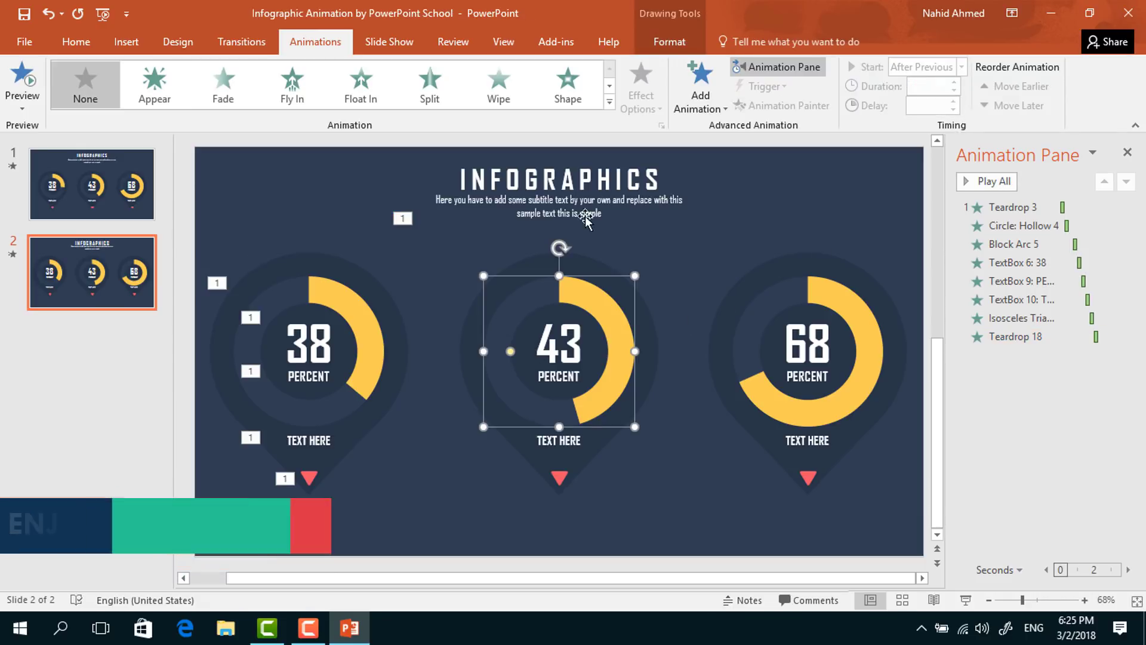
pyautogui.click(701, 89)
pyautogui.click(800, 173)
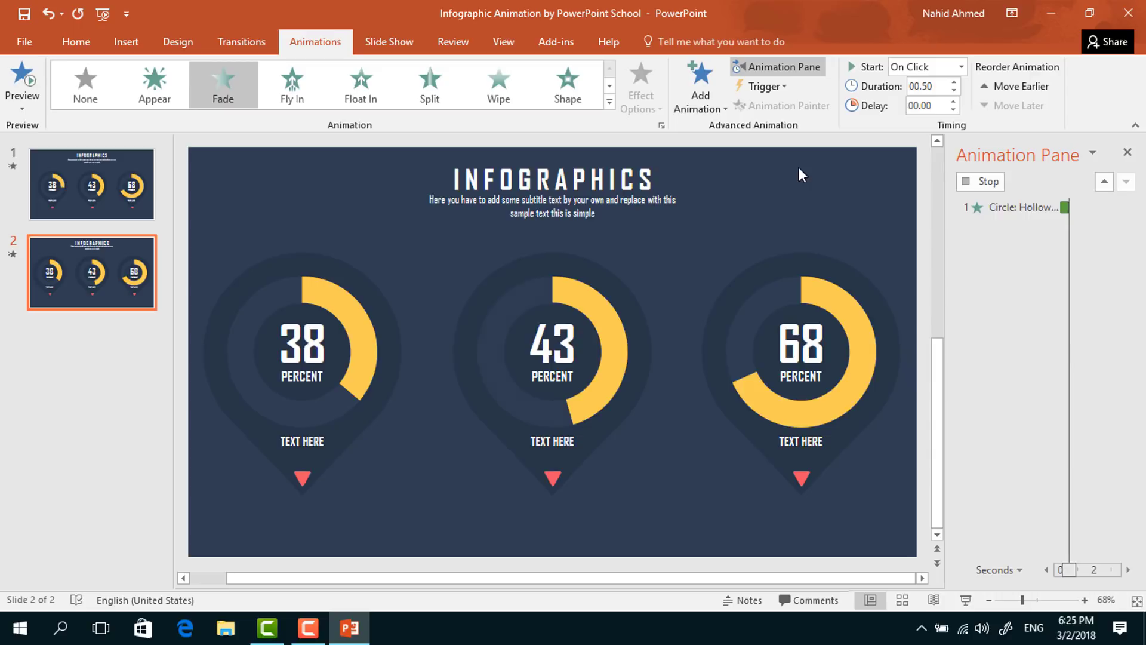
pyautogui.click(961, 67)
pyautogui.click(923, 118)
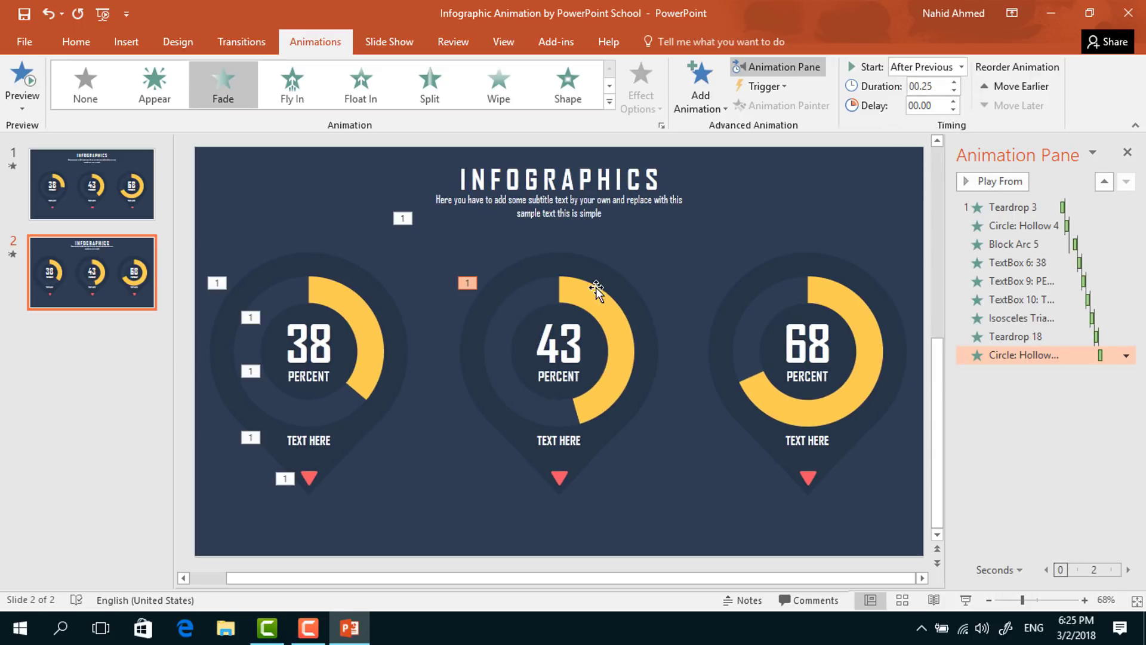
# Fade in the middle yellow arc After Previous with 0.25 s duration and 0.25 s delay
pyautogui.click(586, 302)
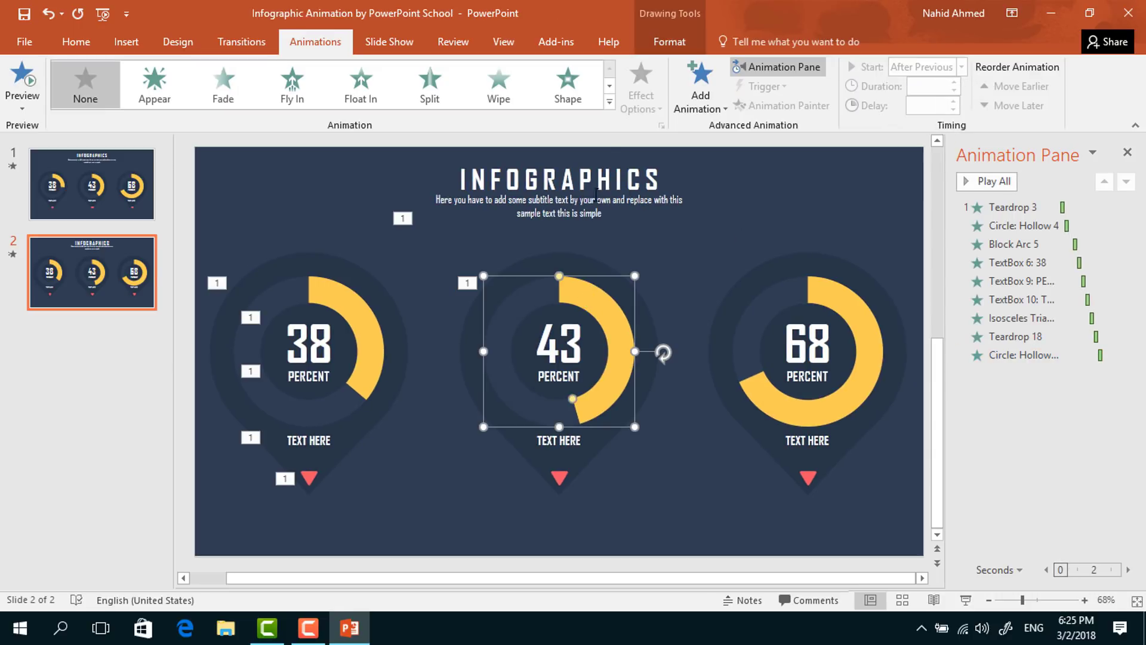
pyautogui.click(694, 102)
pyautogui.click(801, 174)
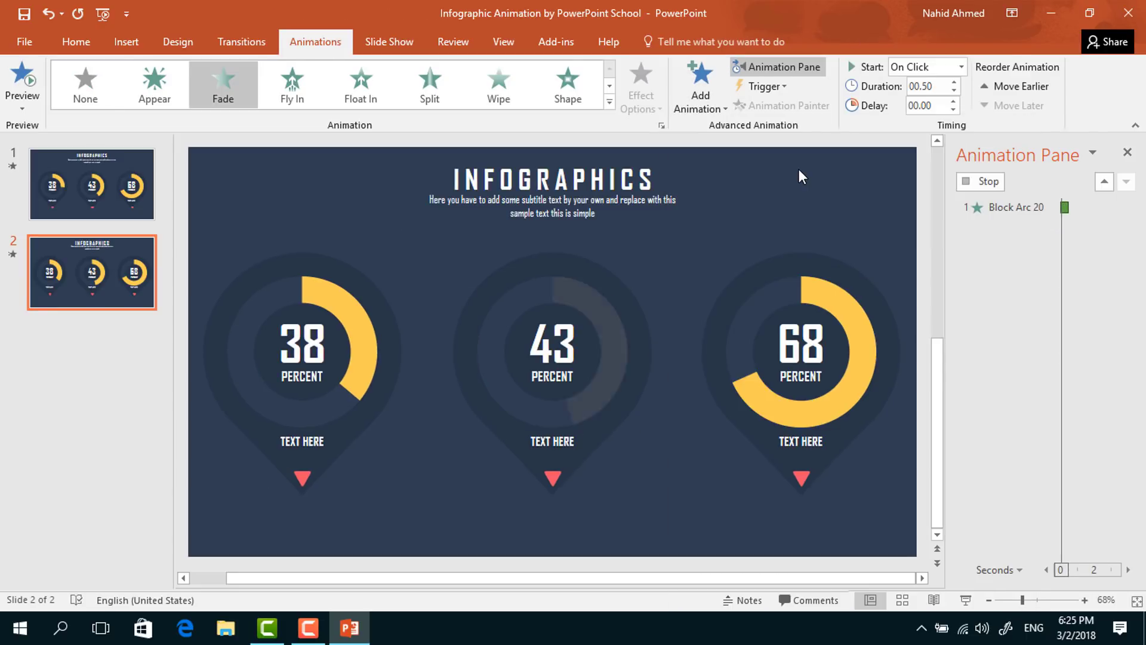
pyautogui.click(962, 67)
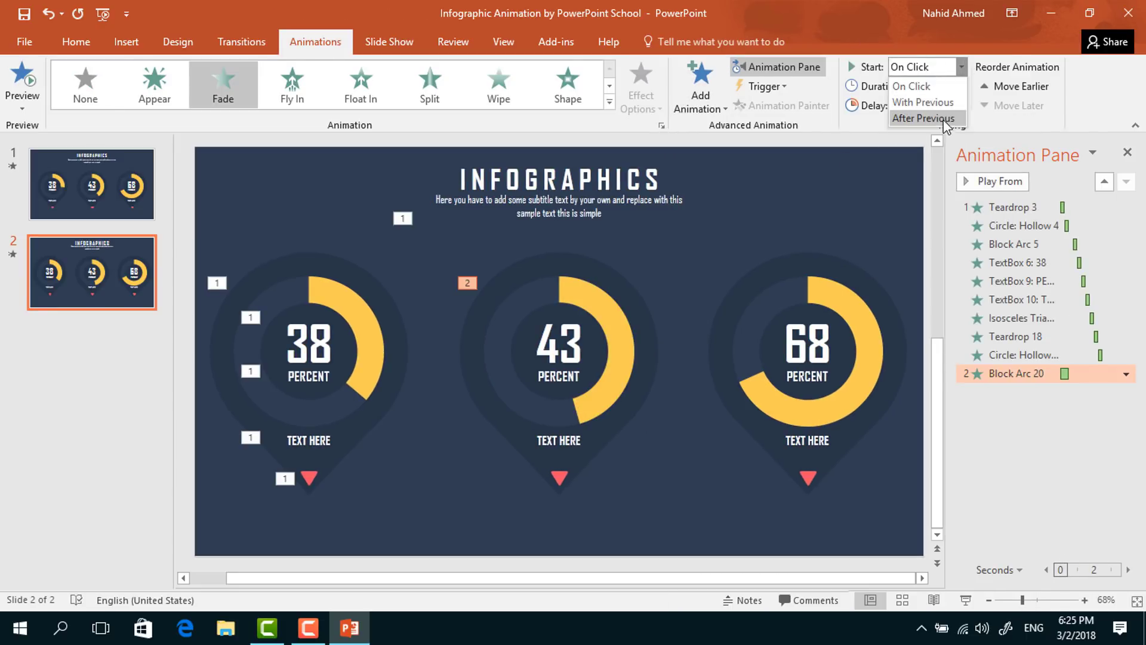
pyautogui.click(942, 119)
pyautogui.click(954, 91)
pyautogui.click(954, 102)
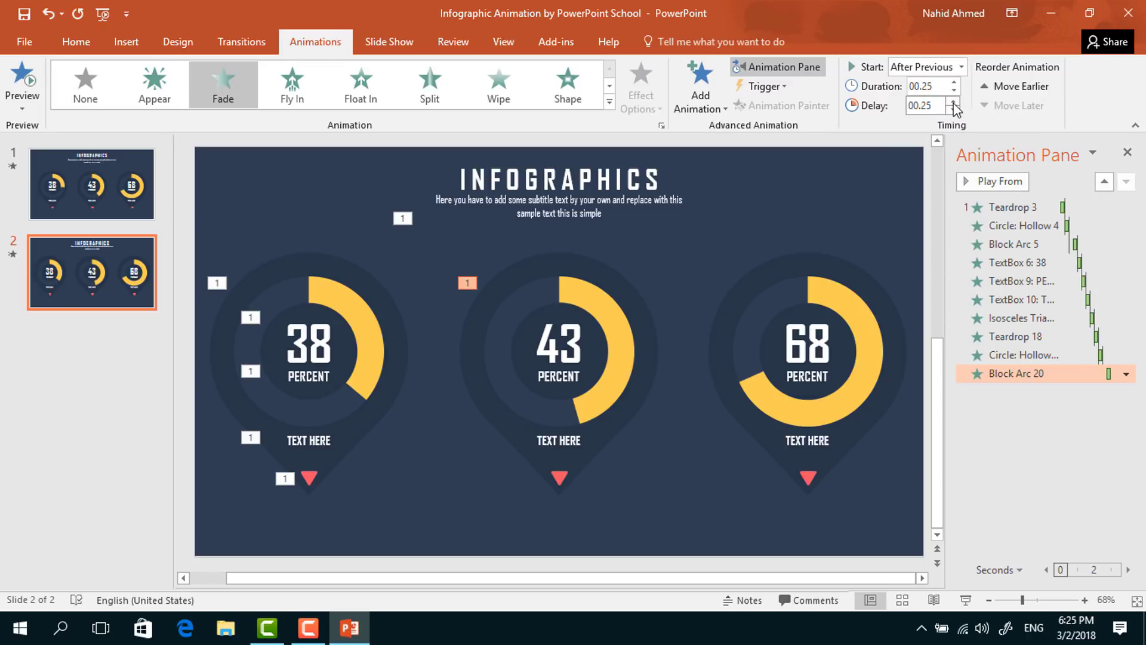
pyautogui.click(587, 332)
pyautogui.click(699, 104)
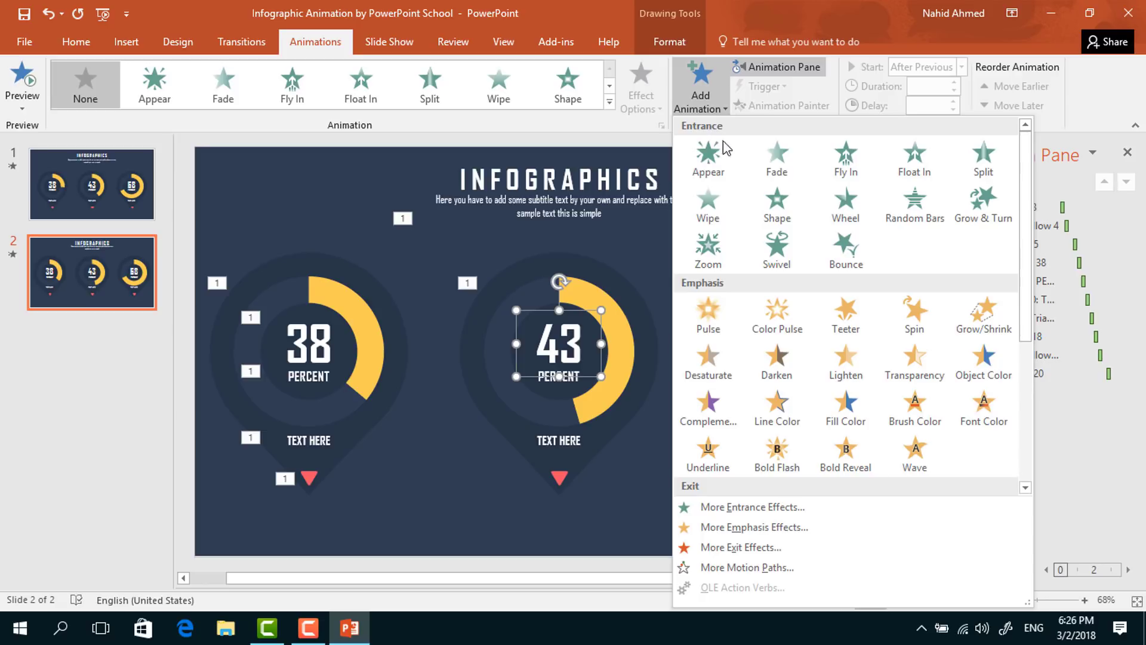
# Zoom in the 43 After Previous, then fade its PERCENT label After Previous at 0.25 s
pyautogui.click(718, 257)
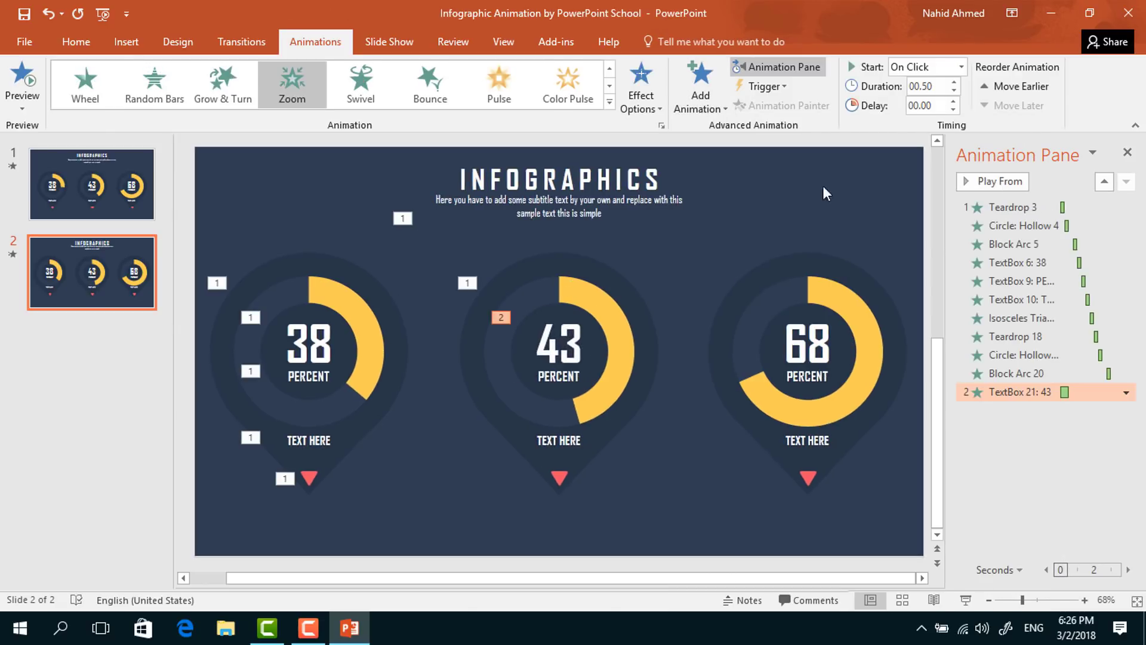
pyautogui.click(953, 70)
pyautogui.click(919, 119)
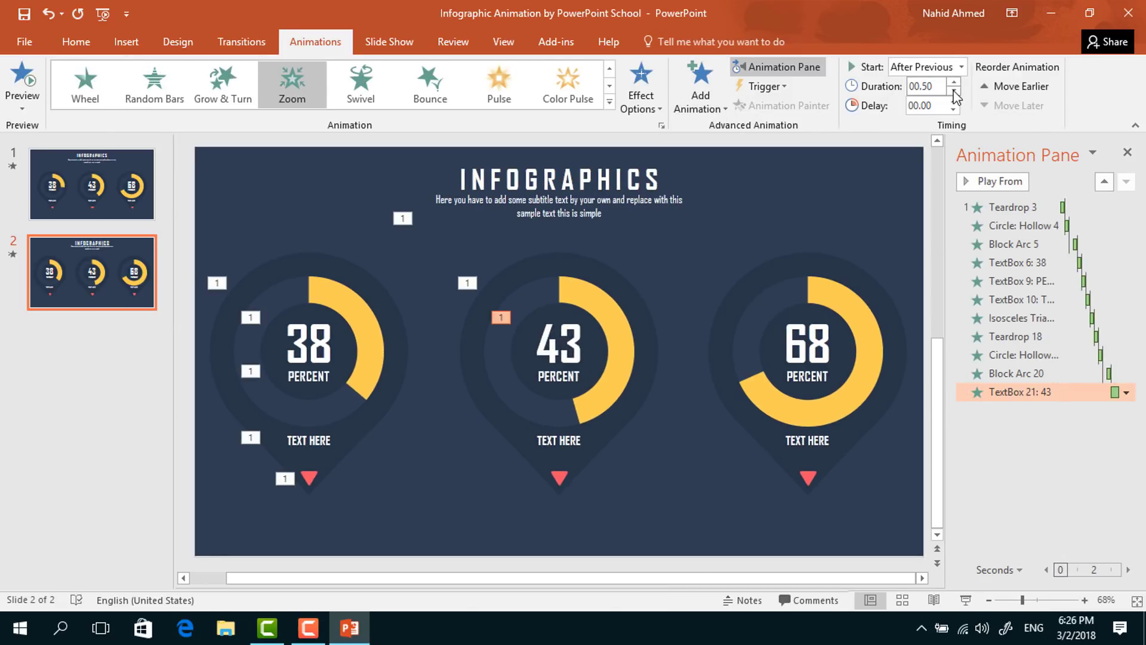
pyautogui.click(575, 385)
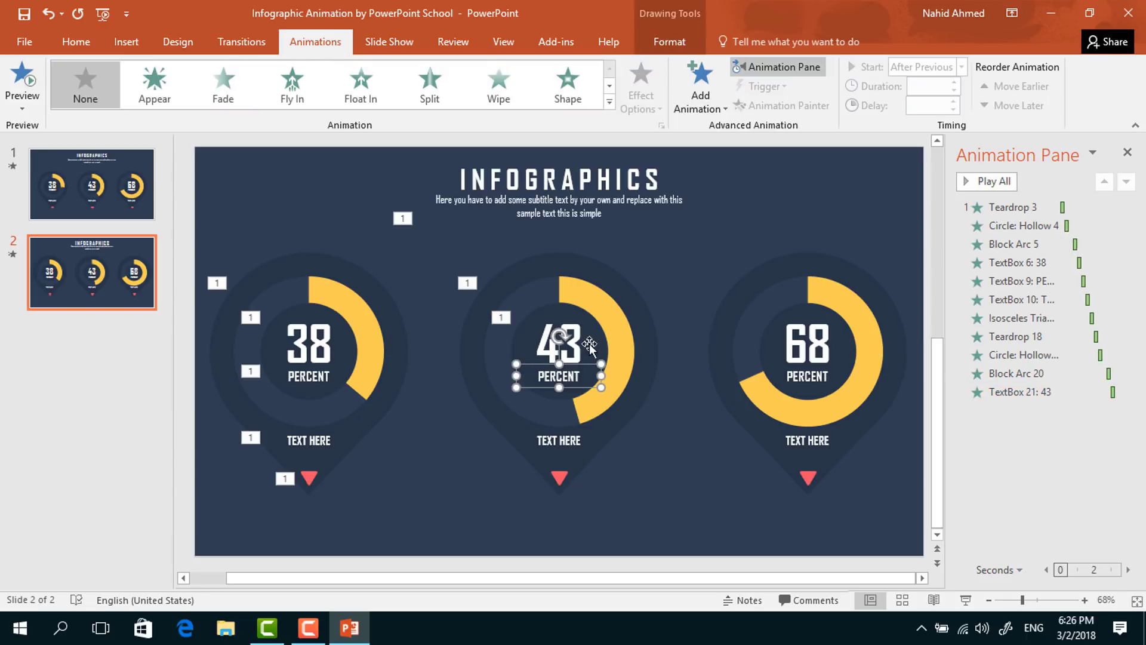
pyautogui.click(709, 100)
pyautogui.click(793, 163)
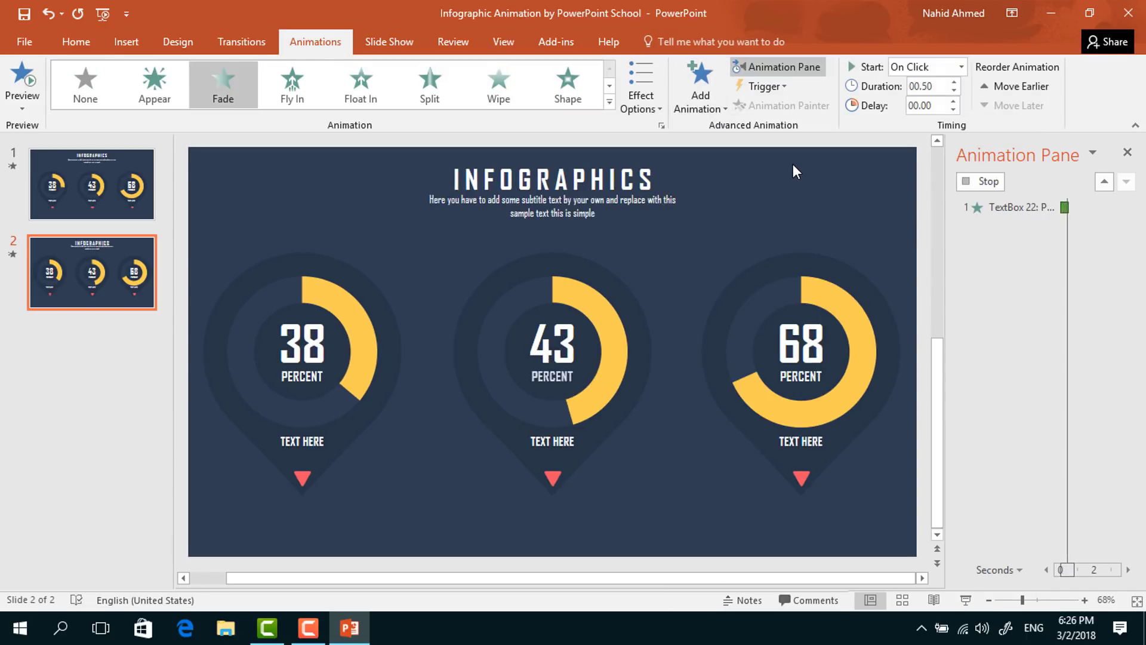
pyautogui.click(963, 71)
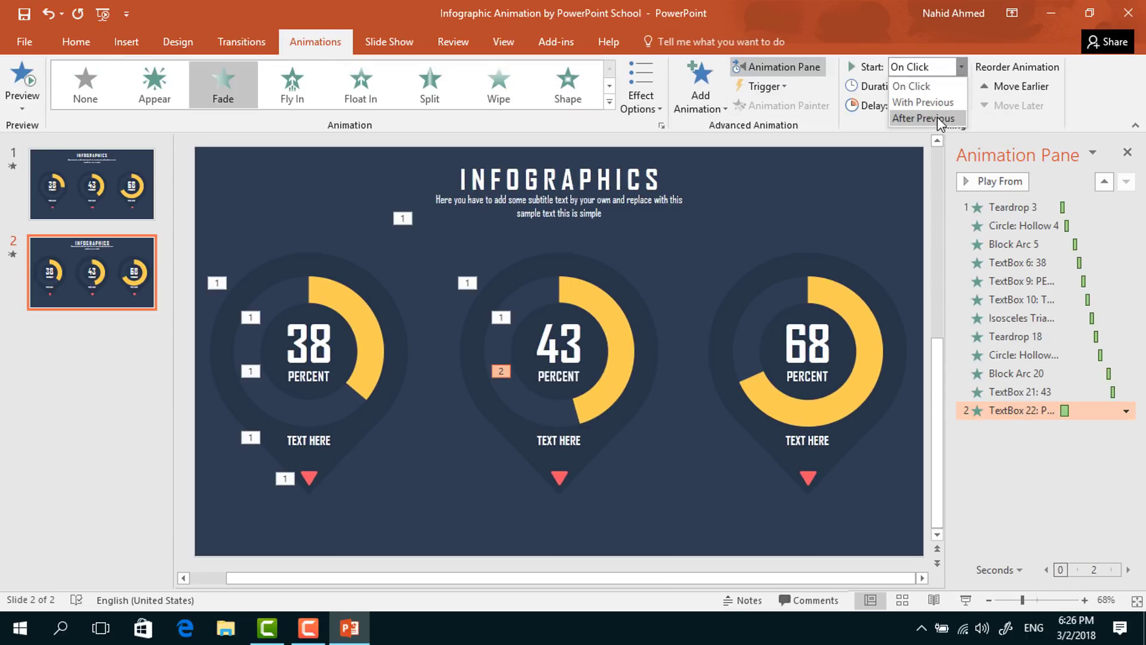
pyautogui.click(937, 117)
pyautogui.click(954, 91)
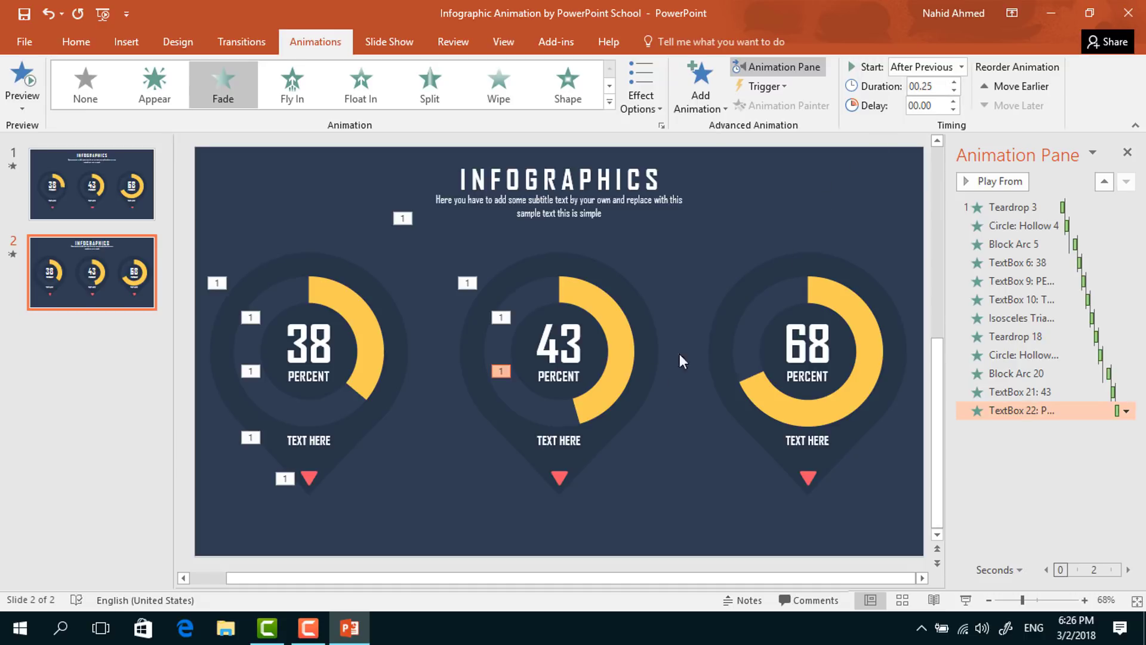
# Give the middle TEXT HERE label a Zoom entrance starting After Previous
pyautogui.click(587, 442)
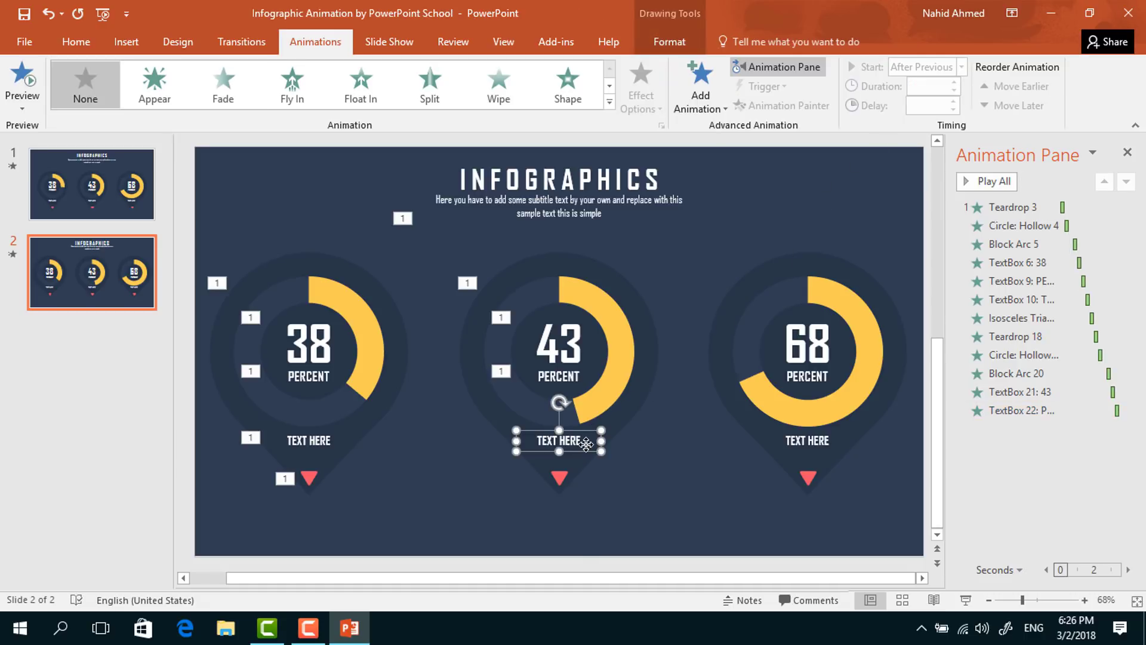
pyautogui.click(692, 103)
pyautogui.click(721, 251)
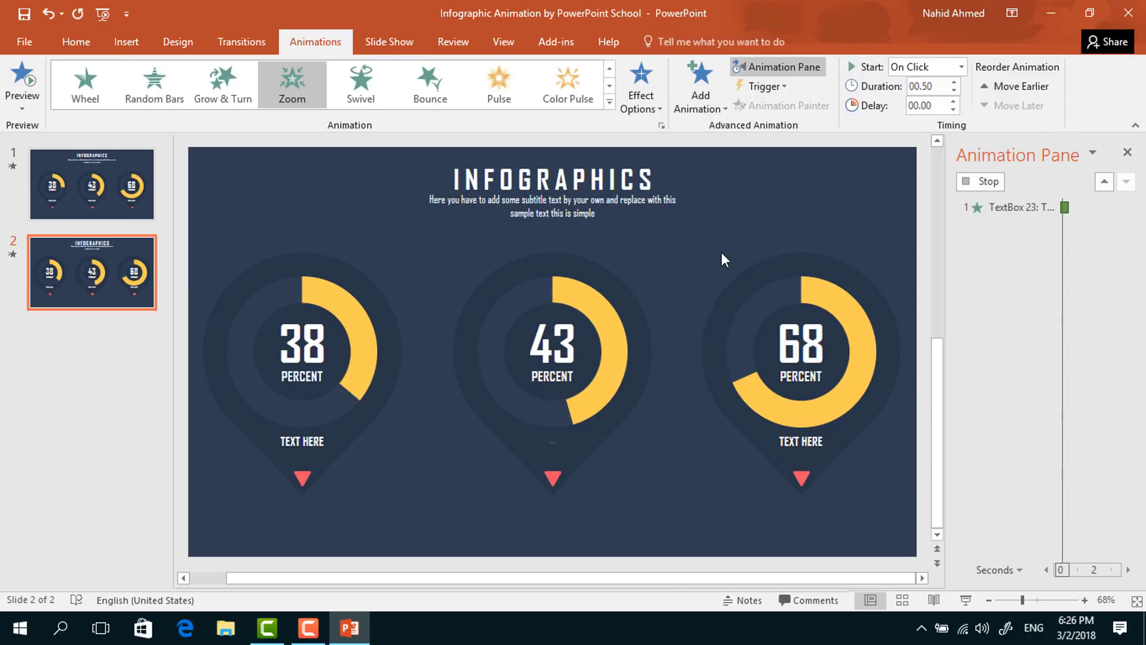
pyautogui.click(962, 66)
pyautogui.click(942, 118)
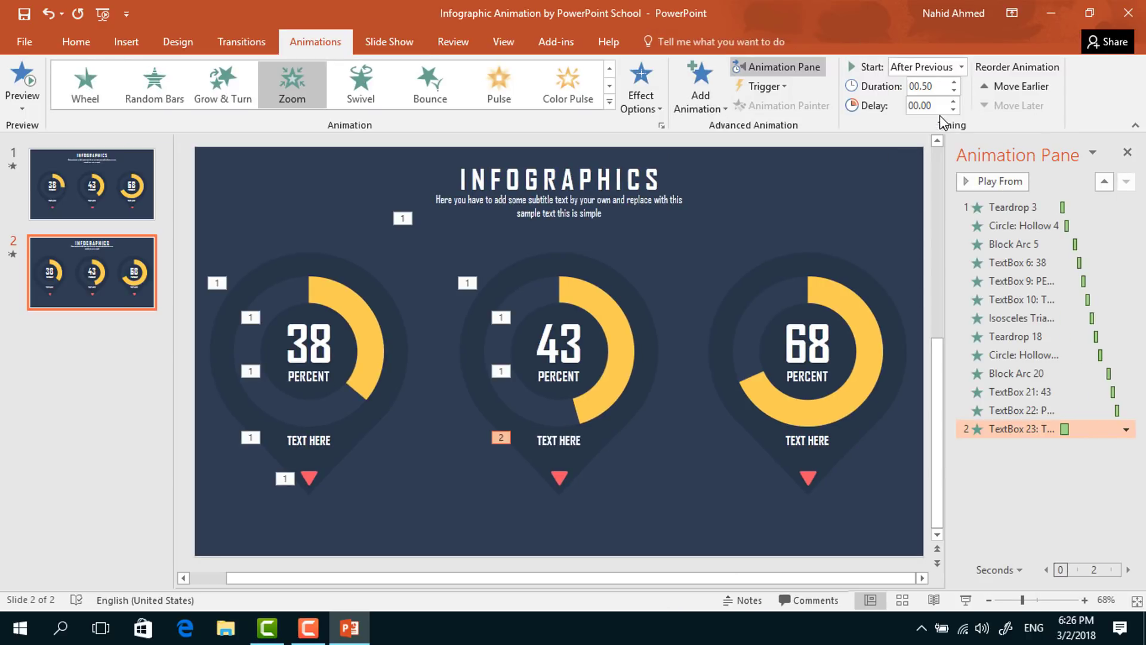
# Make the middle red triangle Float Down After Previous with a 0.25 s duration
pyautogui.click(564, 476)
pyautogui.click(693, 101)
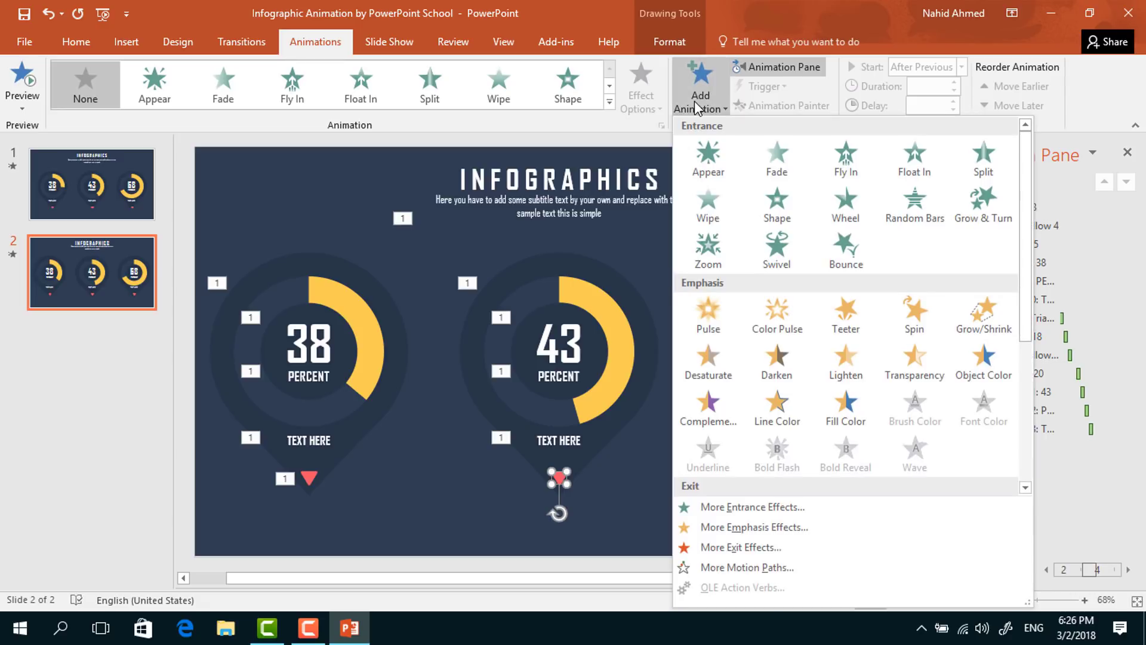
pyautogui.click(933, 167)
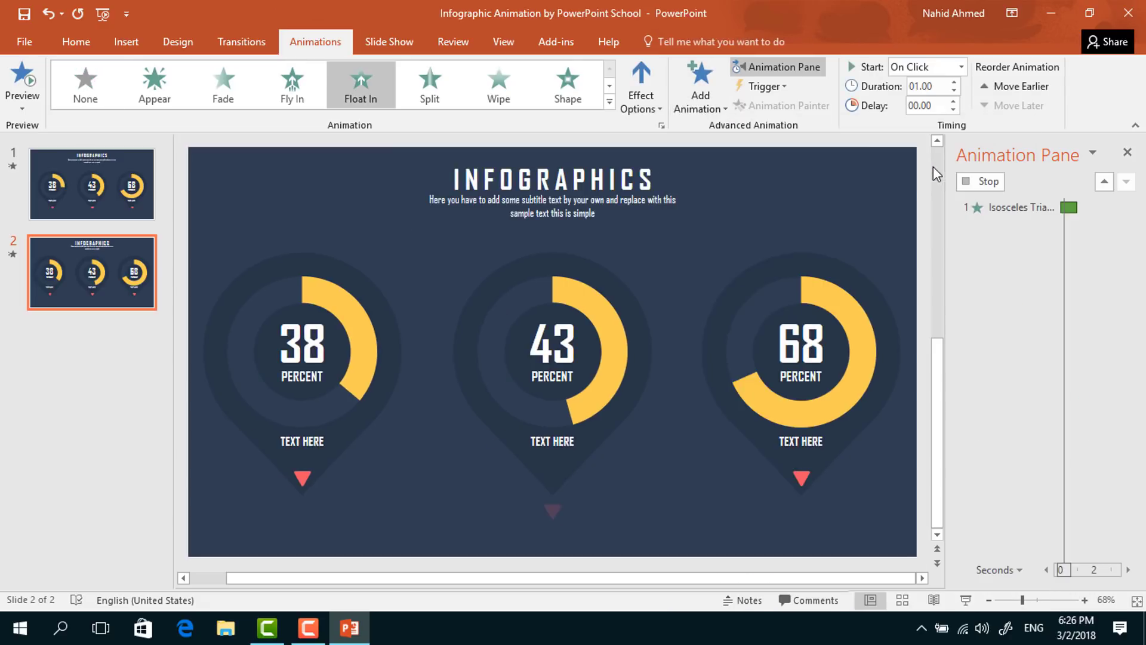
pyautogui.click(646, 105)
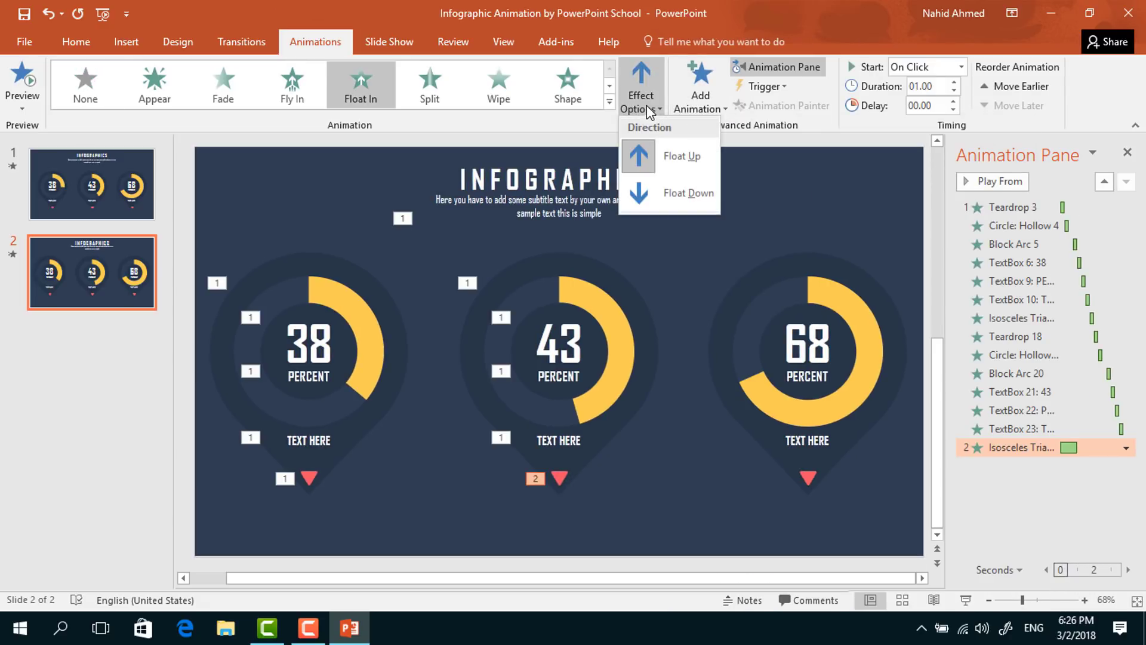
pyautogui.click(684, 191)
pyautogui.click(959, 67)
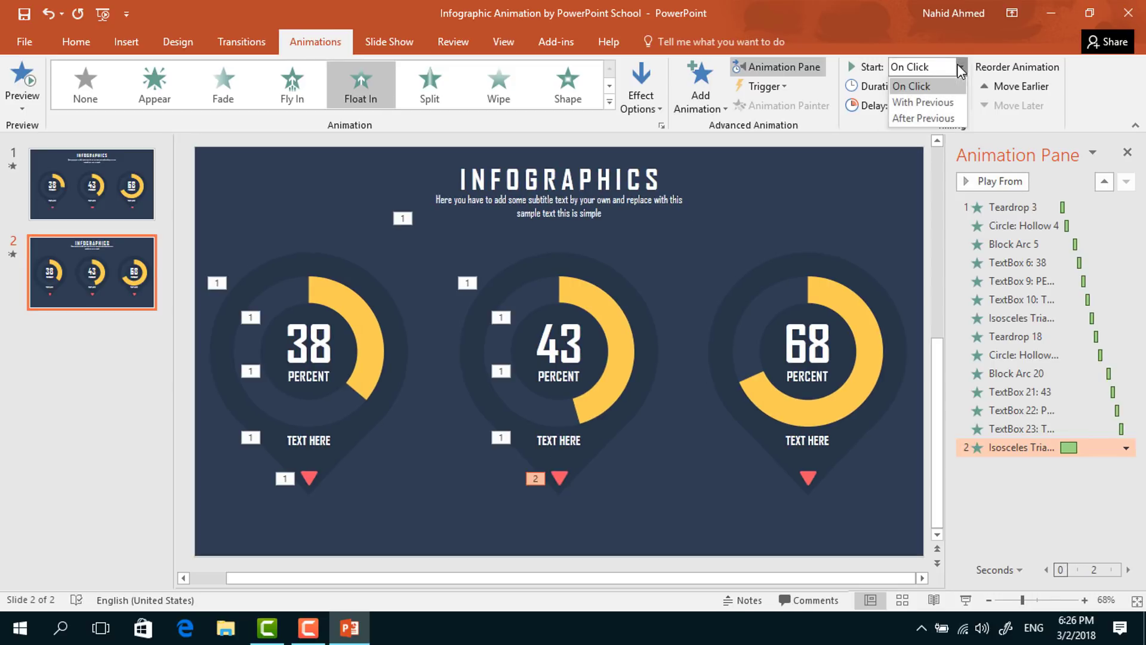
pyautogui.click(938, 117)
pyautogui.click(955, 91)
pyautogui.click(955, 90)
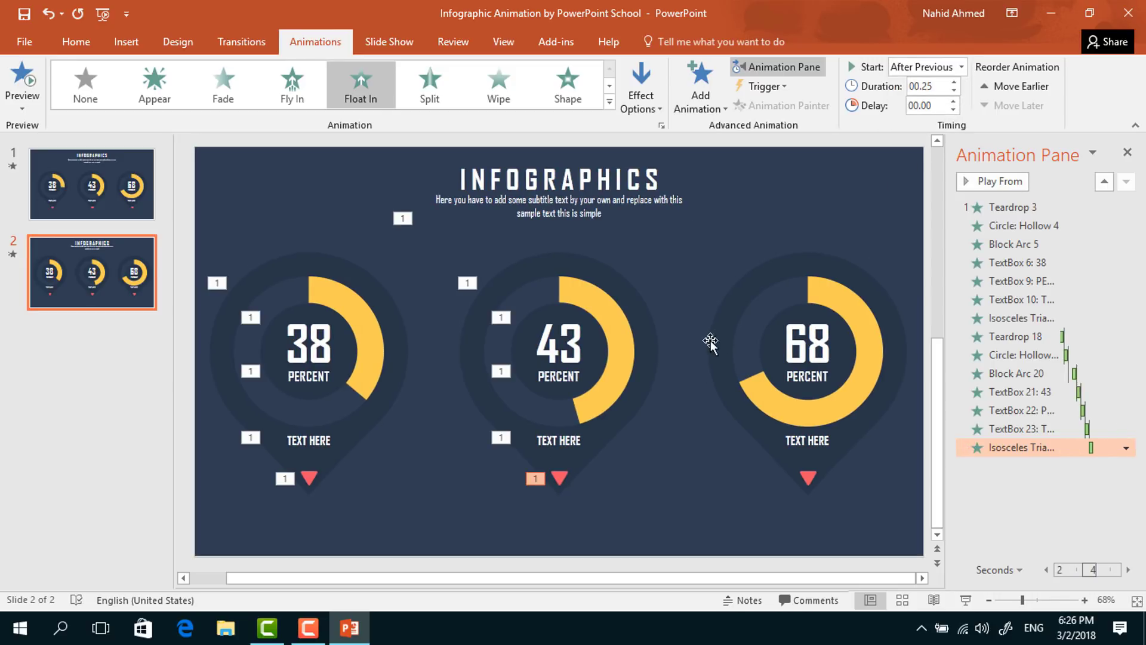
pyautogui.click(648, 338)
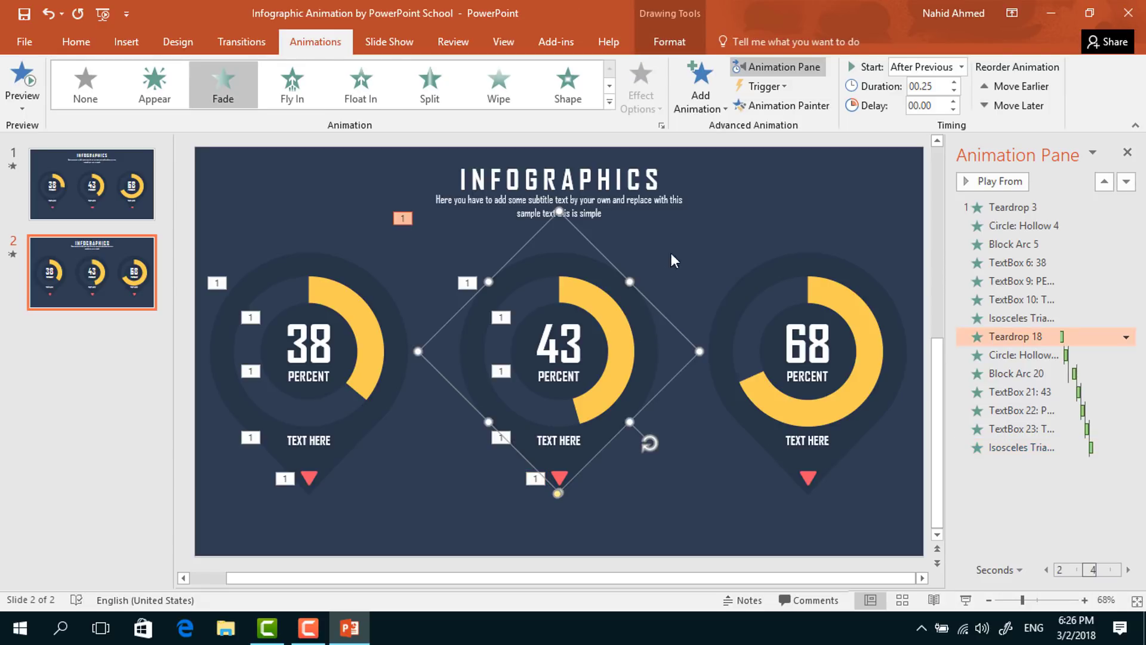
# Copy the middle teardrop, ring and yellow arc animations onto the right gauge with Animation Painter
pyautogui.click(804, 103)
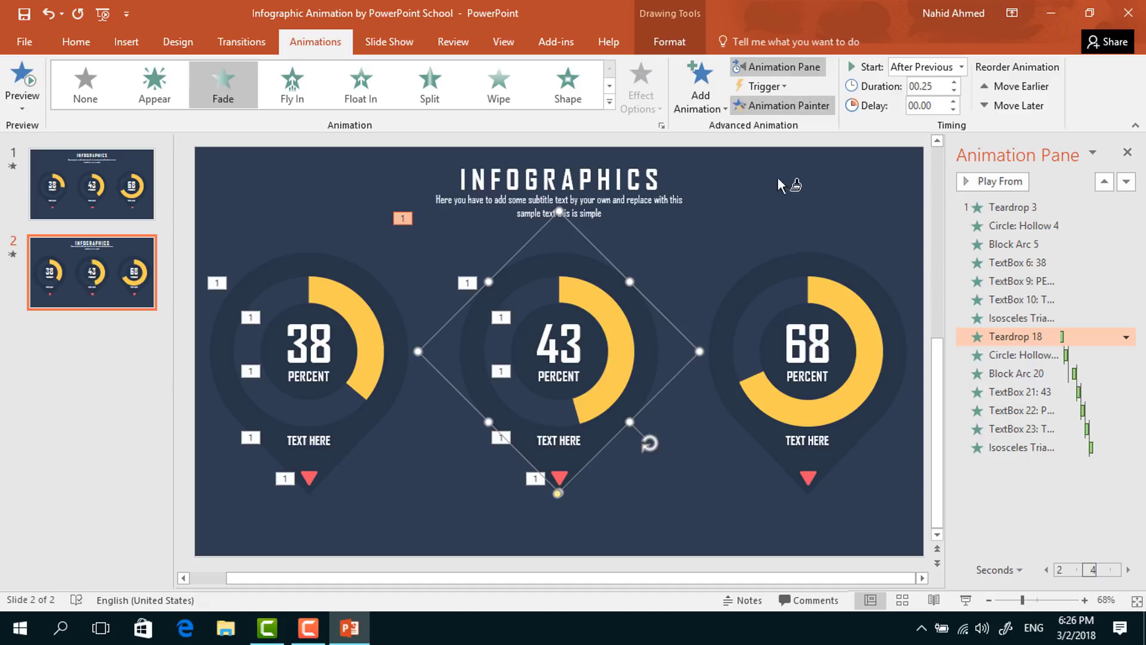
pyautogui.click(719, 318)
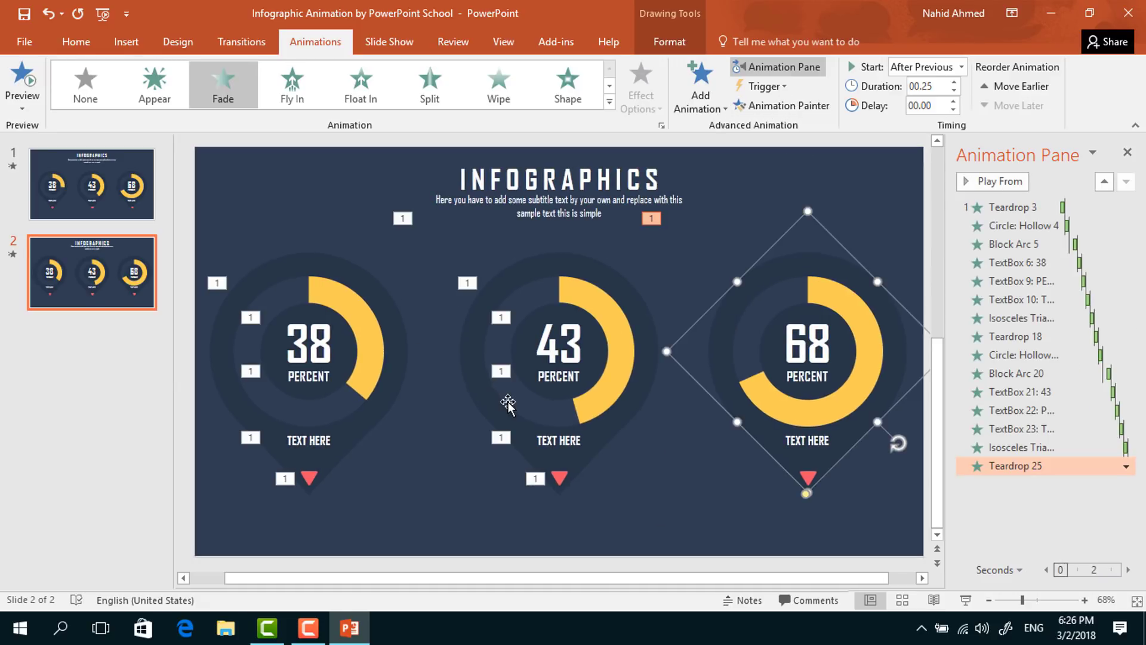
pyautogui.click(508, 403)
pyautogui.click(789, 106)
pyautogui.click(754, 312)
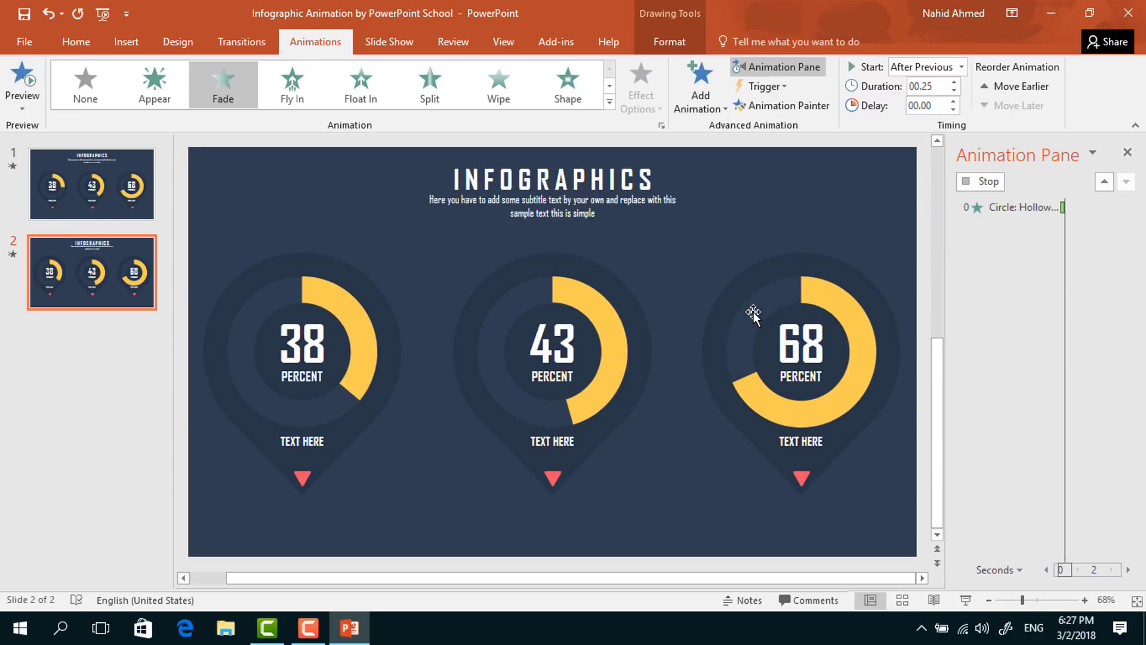
pyautogui.click(591, 299)
pyautogui.click(789, 106)
pyautogui.click(852, 306)
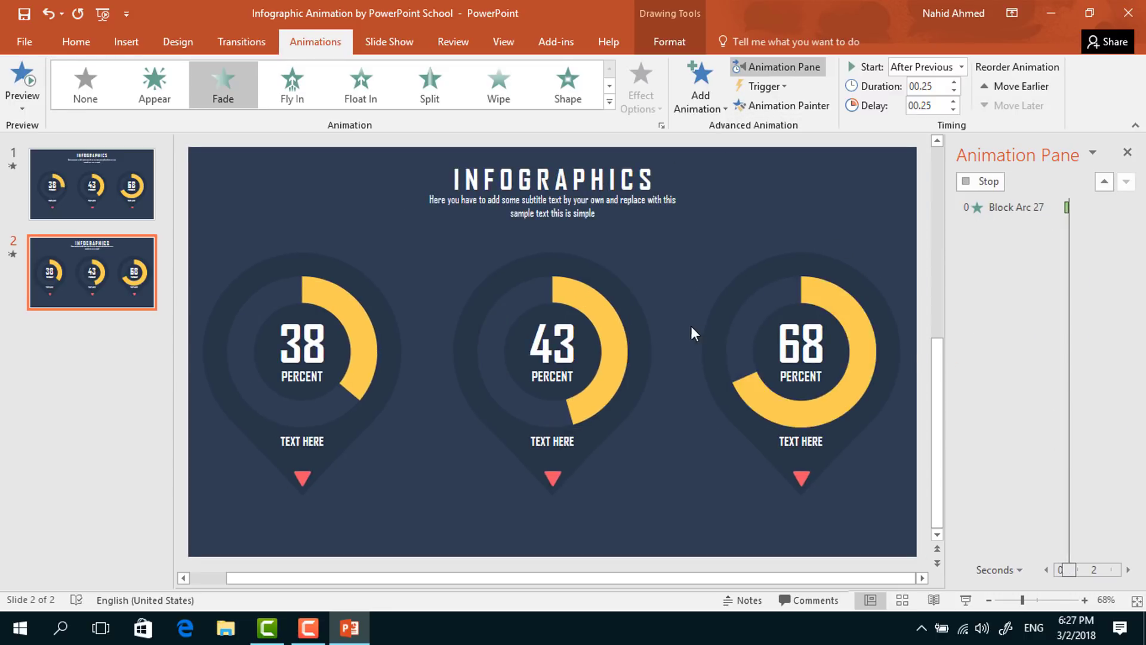
# Copy the 43, PERCENT, TEXT HERE and red triangle animations onto the 68 gauge's matching parts
pyautogui.click(591, 339)
pyautogui.click(782, 106)
pyautogui.click(828, 334)
pyautogui.click(585, 377)
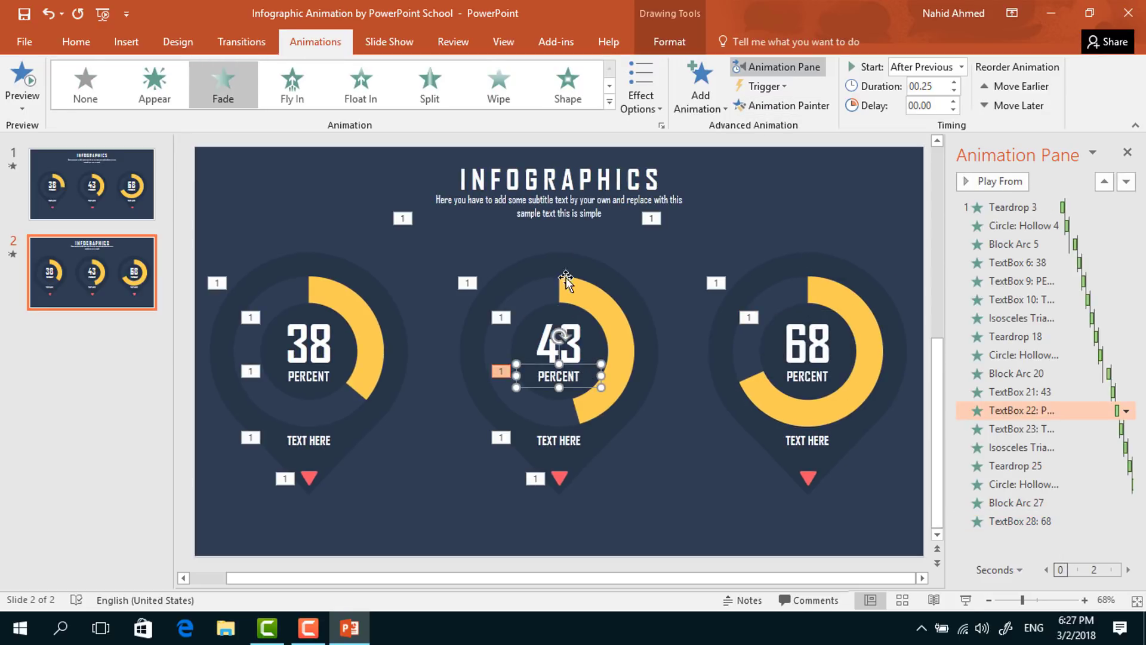
pyautogui.click(789, 107)
pyautogui.click(821, 374)
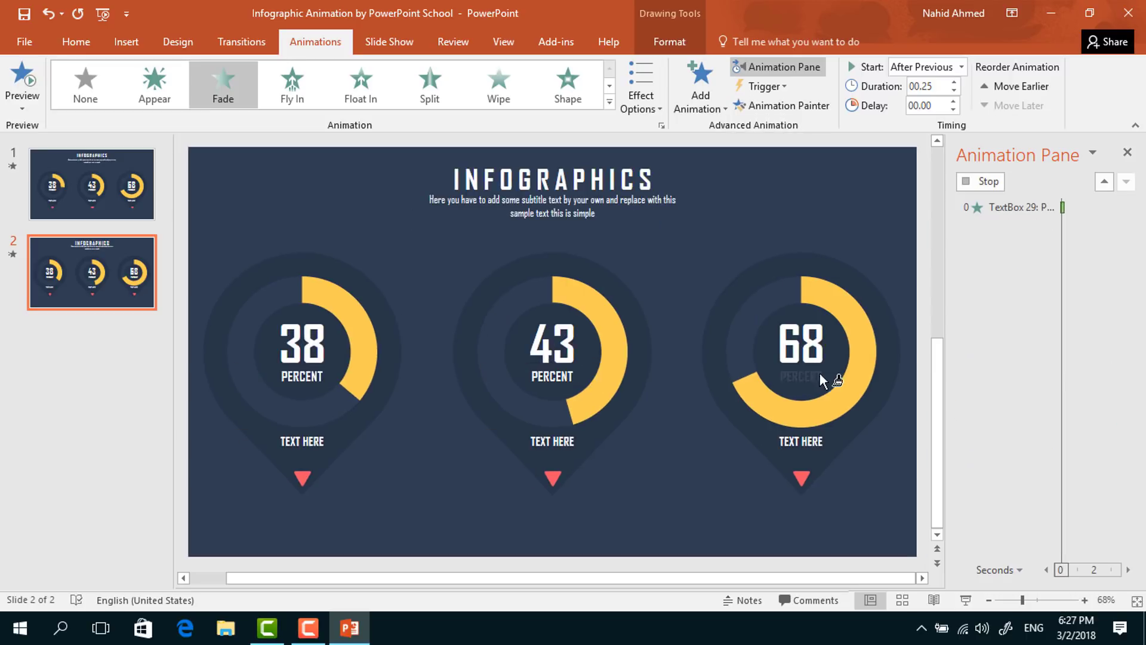
pyautogui.click(582, 442)
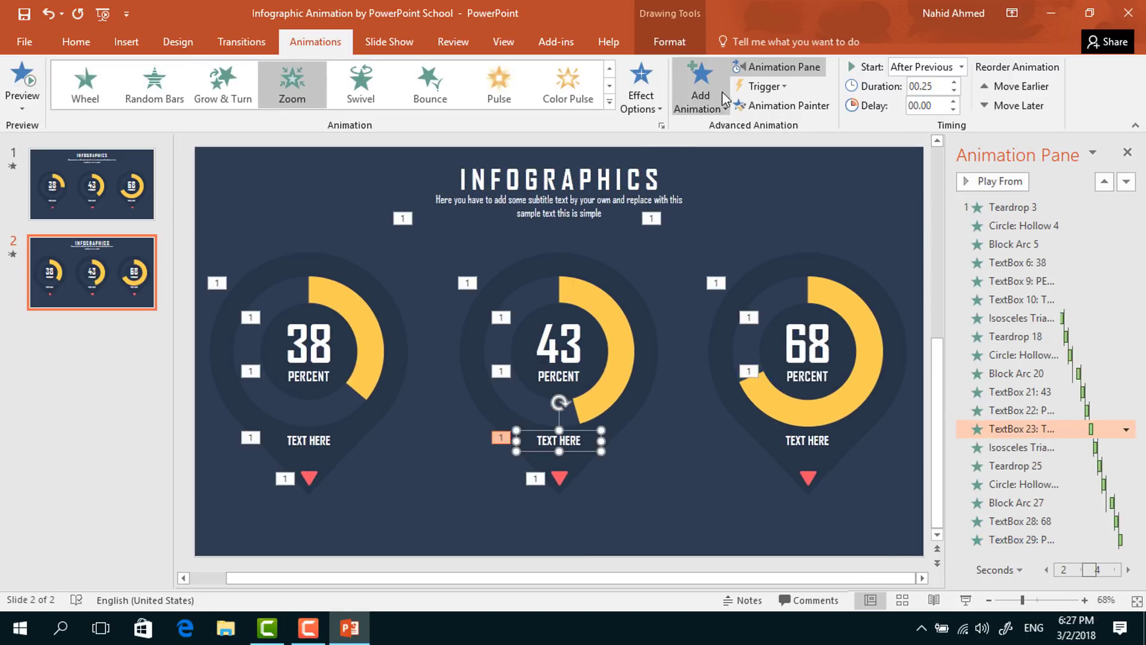
pyautogui.click(781, 106)
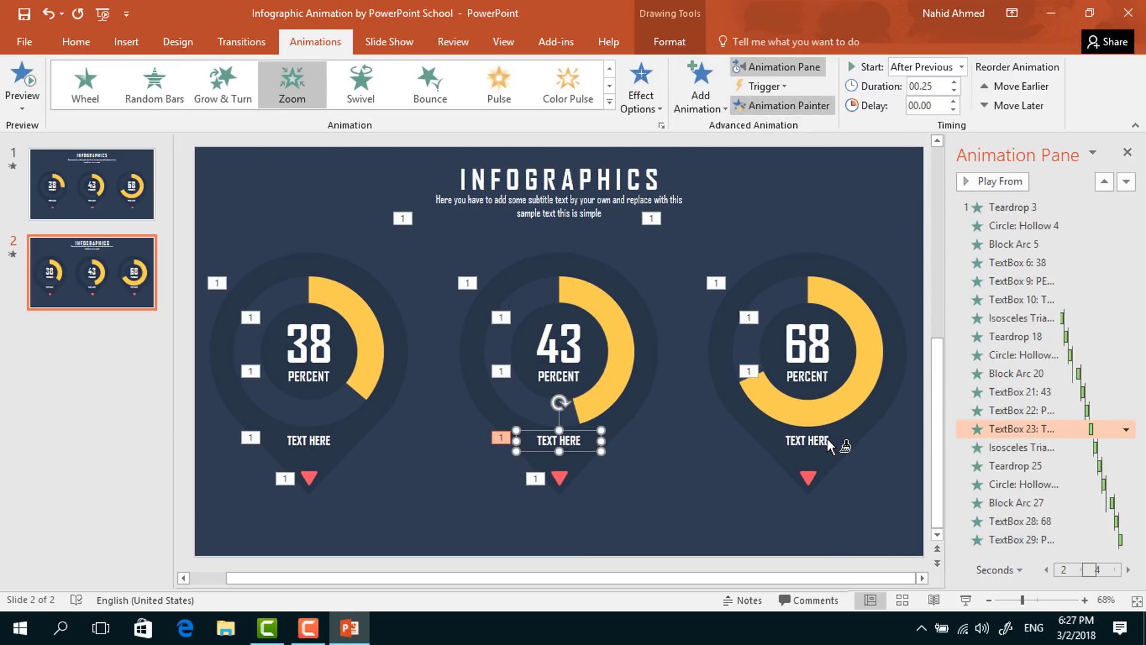
pyautogui.click(828, 443)
pyautogui.click(560, 478)
pyautogui.click(776, 105)
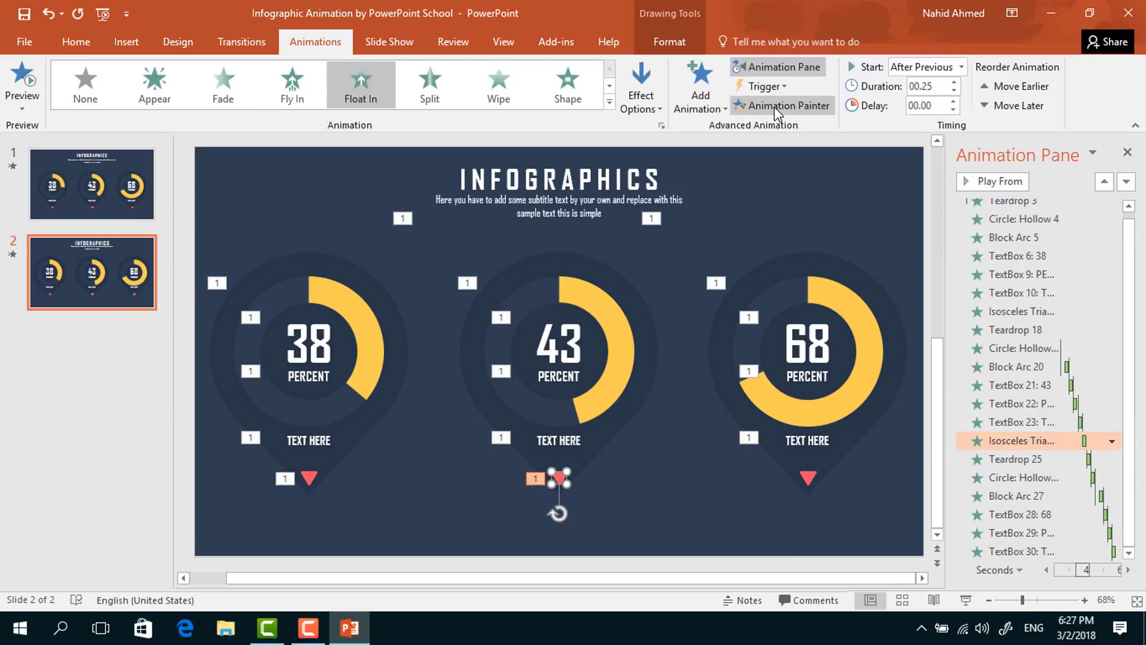
pyautogui.click(812, 476)
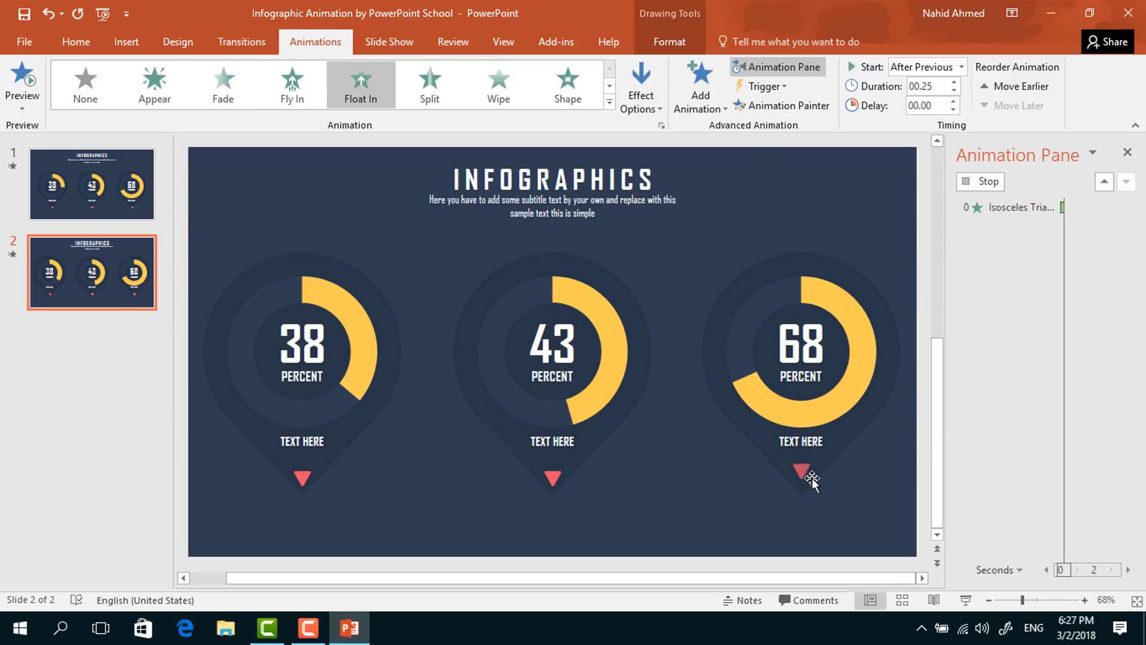
# Close the Animation Pane and start the slide show from the current slide with Shift+F5
pyautogui.click(873, 475)
pyautogui.click(1127, 153)
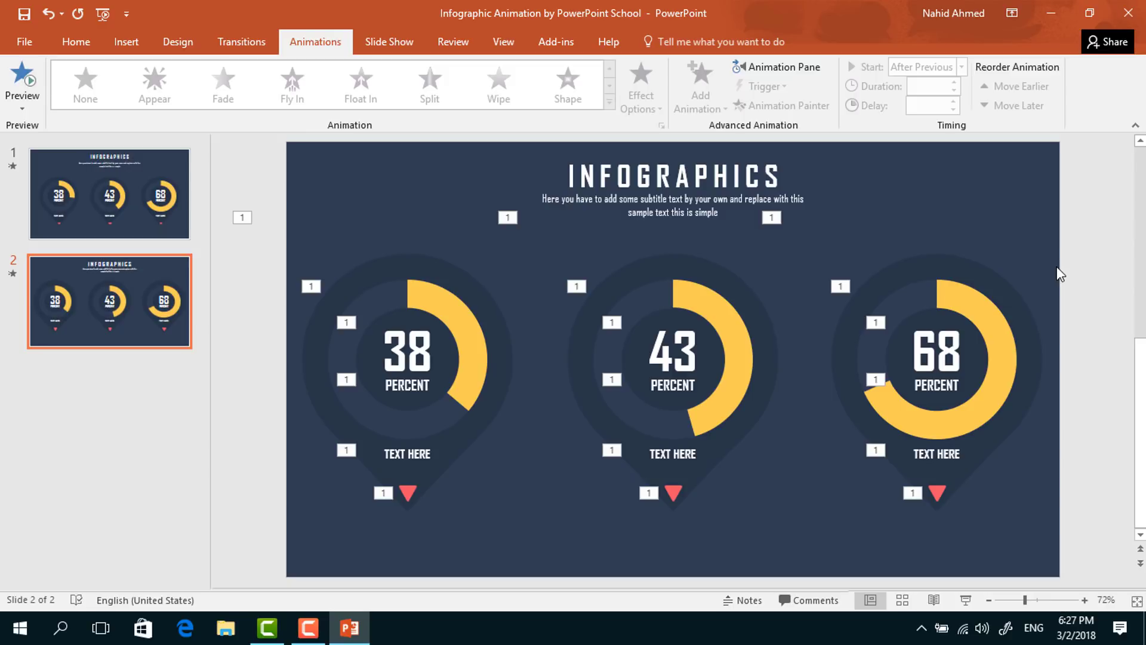
pyautogui.hotkey('shift', 'F5')
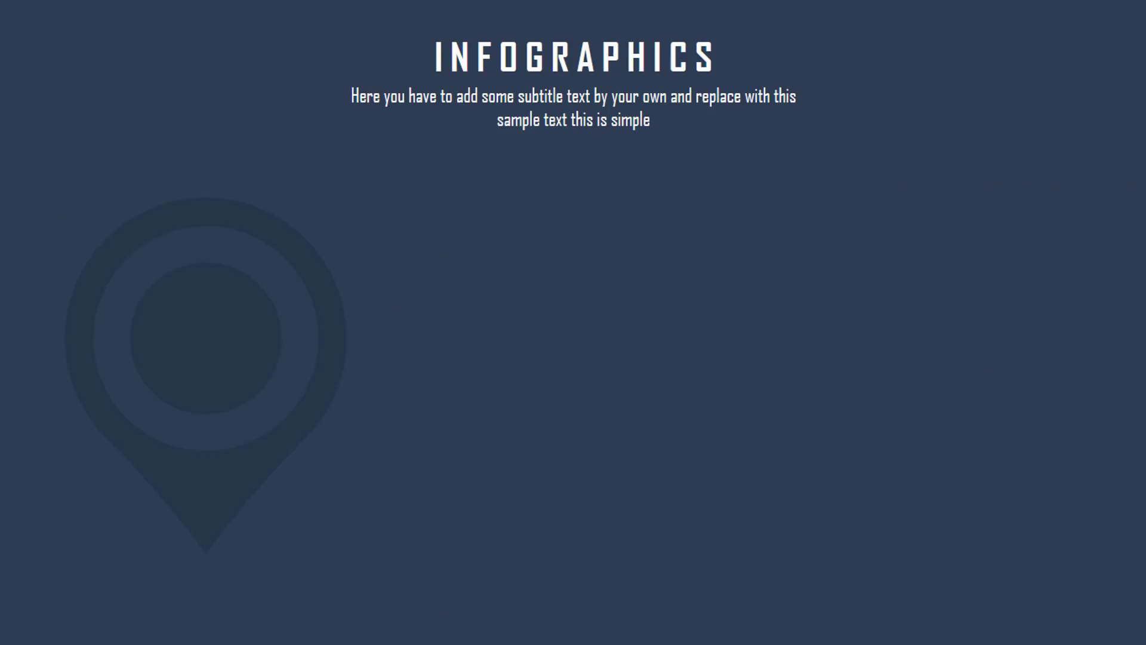